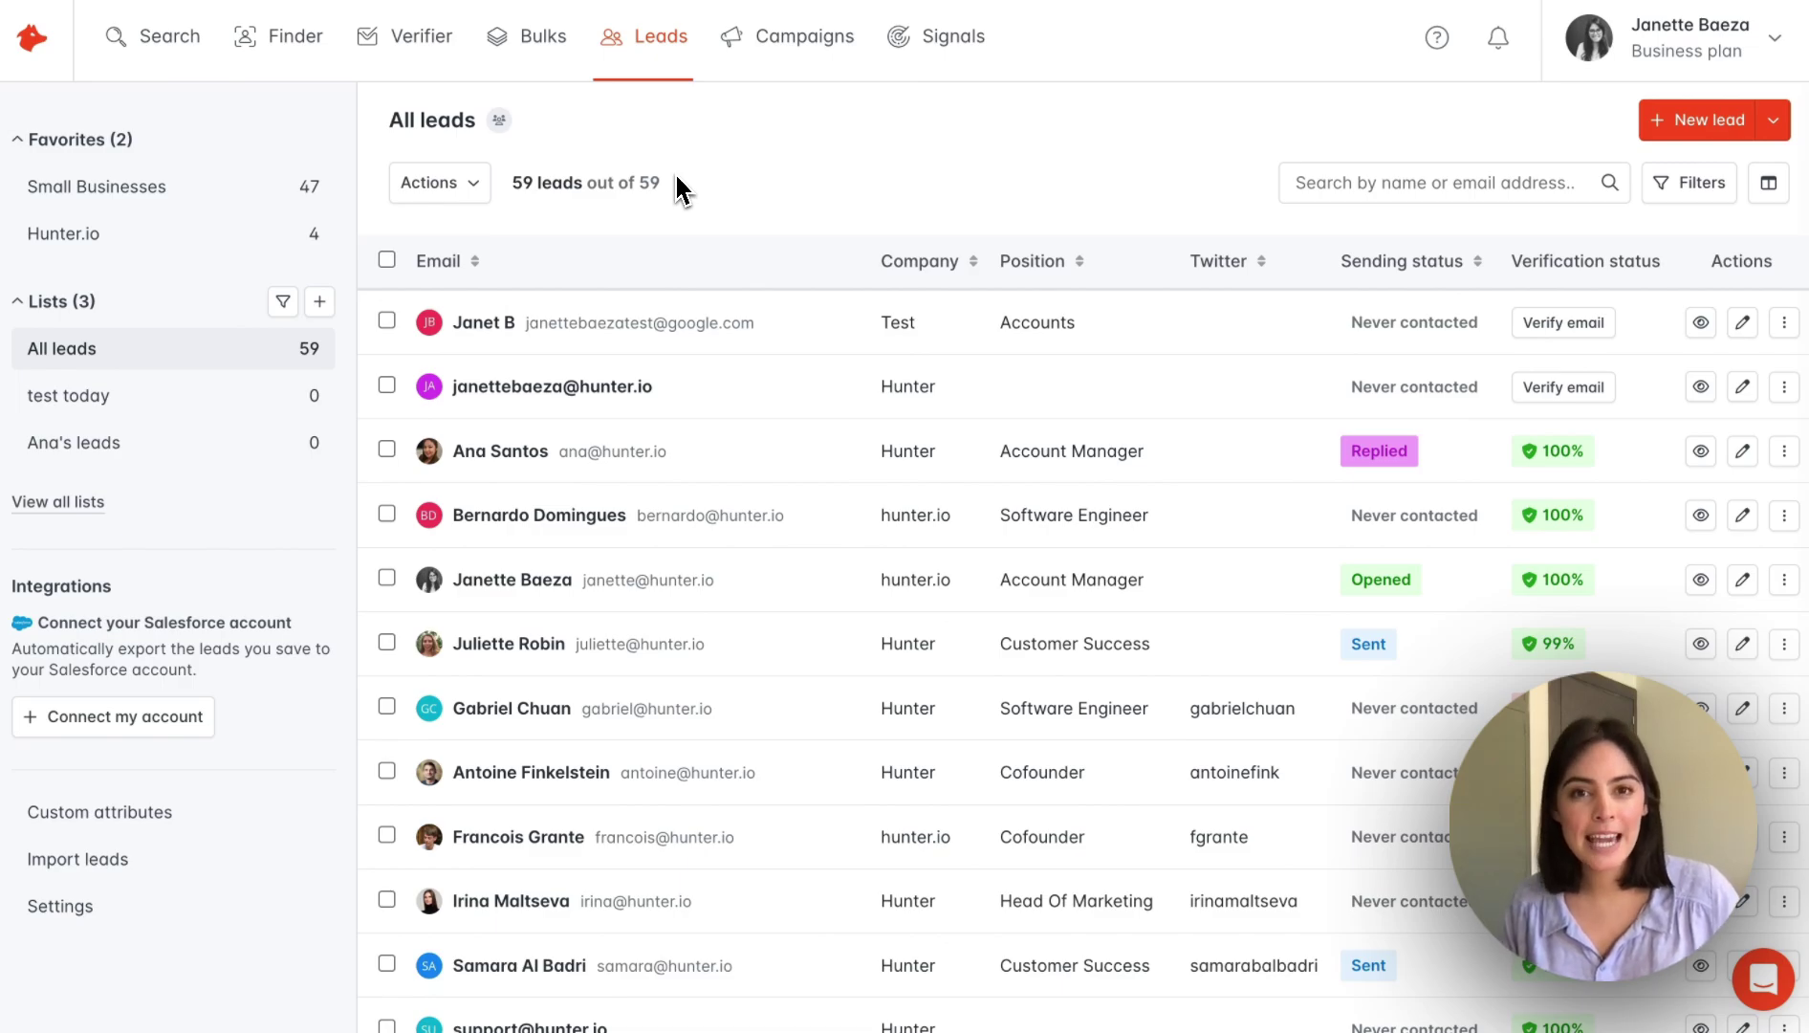
# Run a domain search for hunter.io to list its 23 email results
pyautogui.click(156, 47)
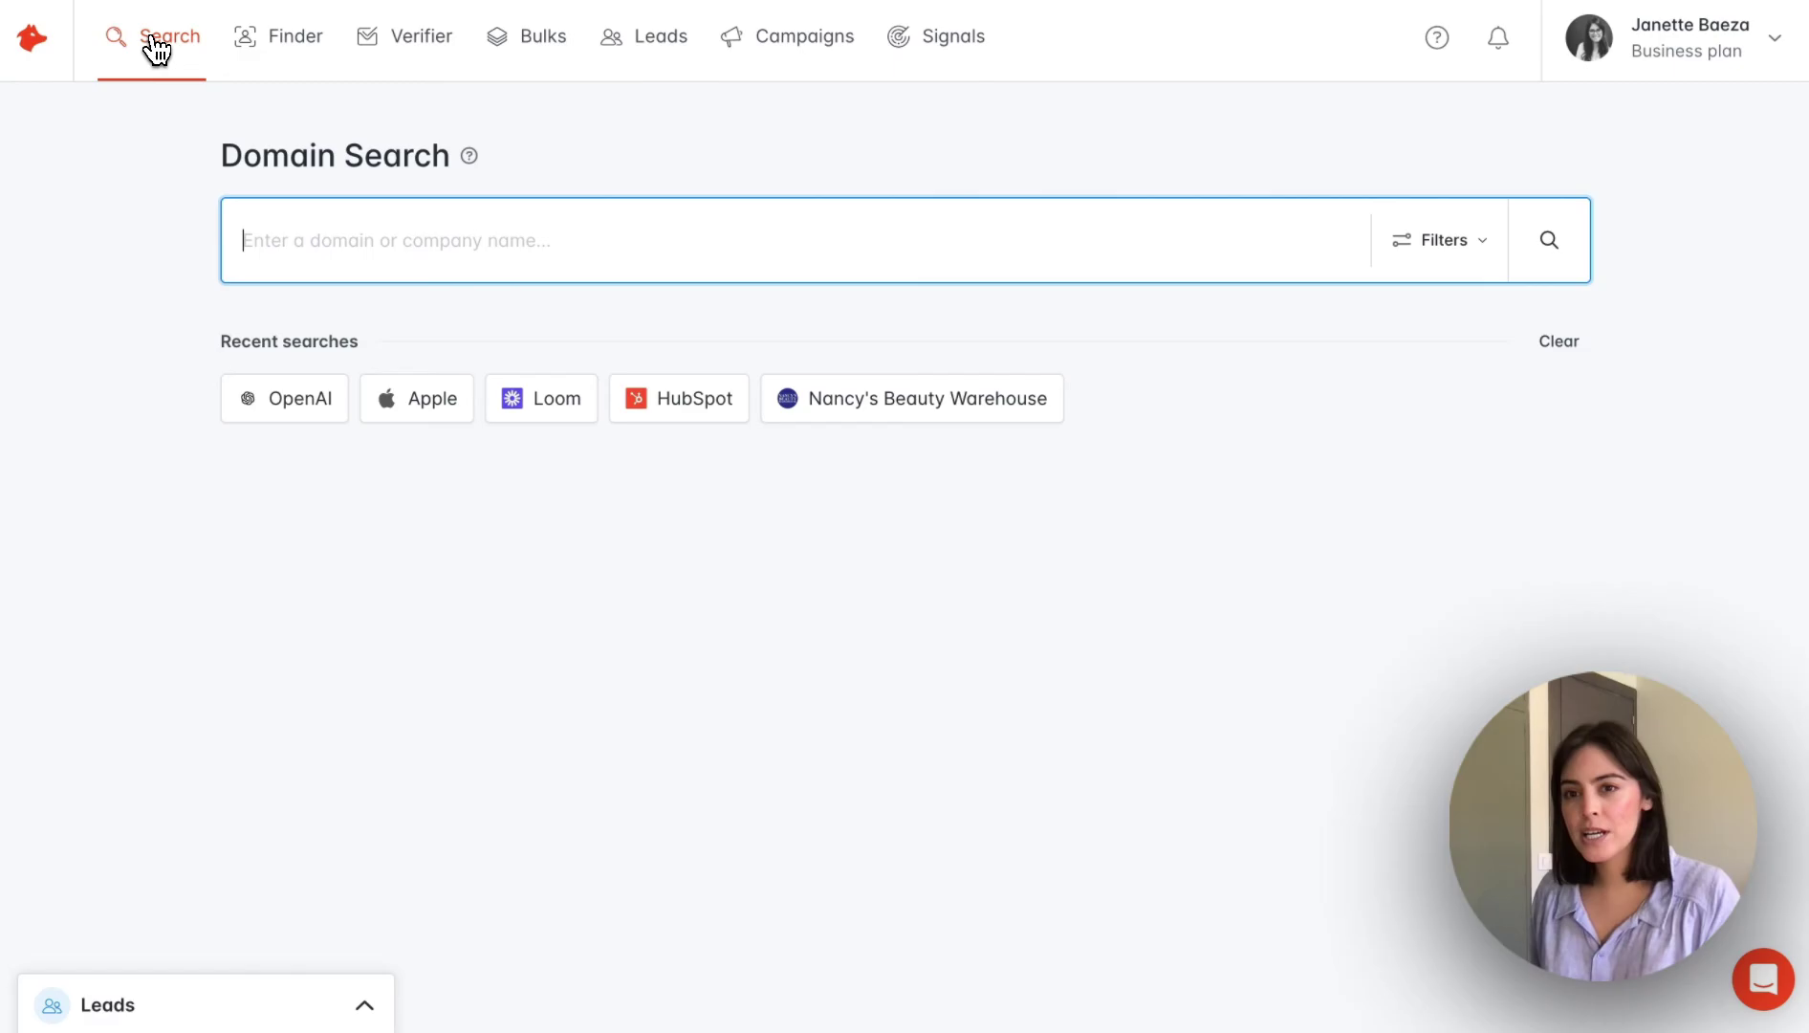
pyautogui.write('hunter.io')
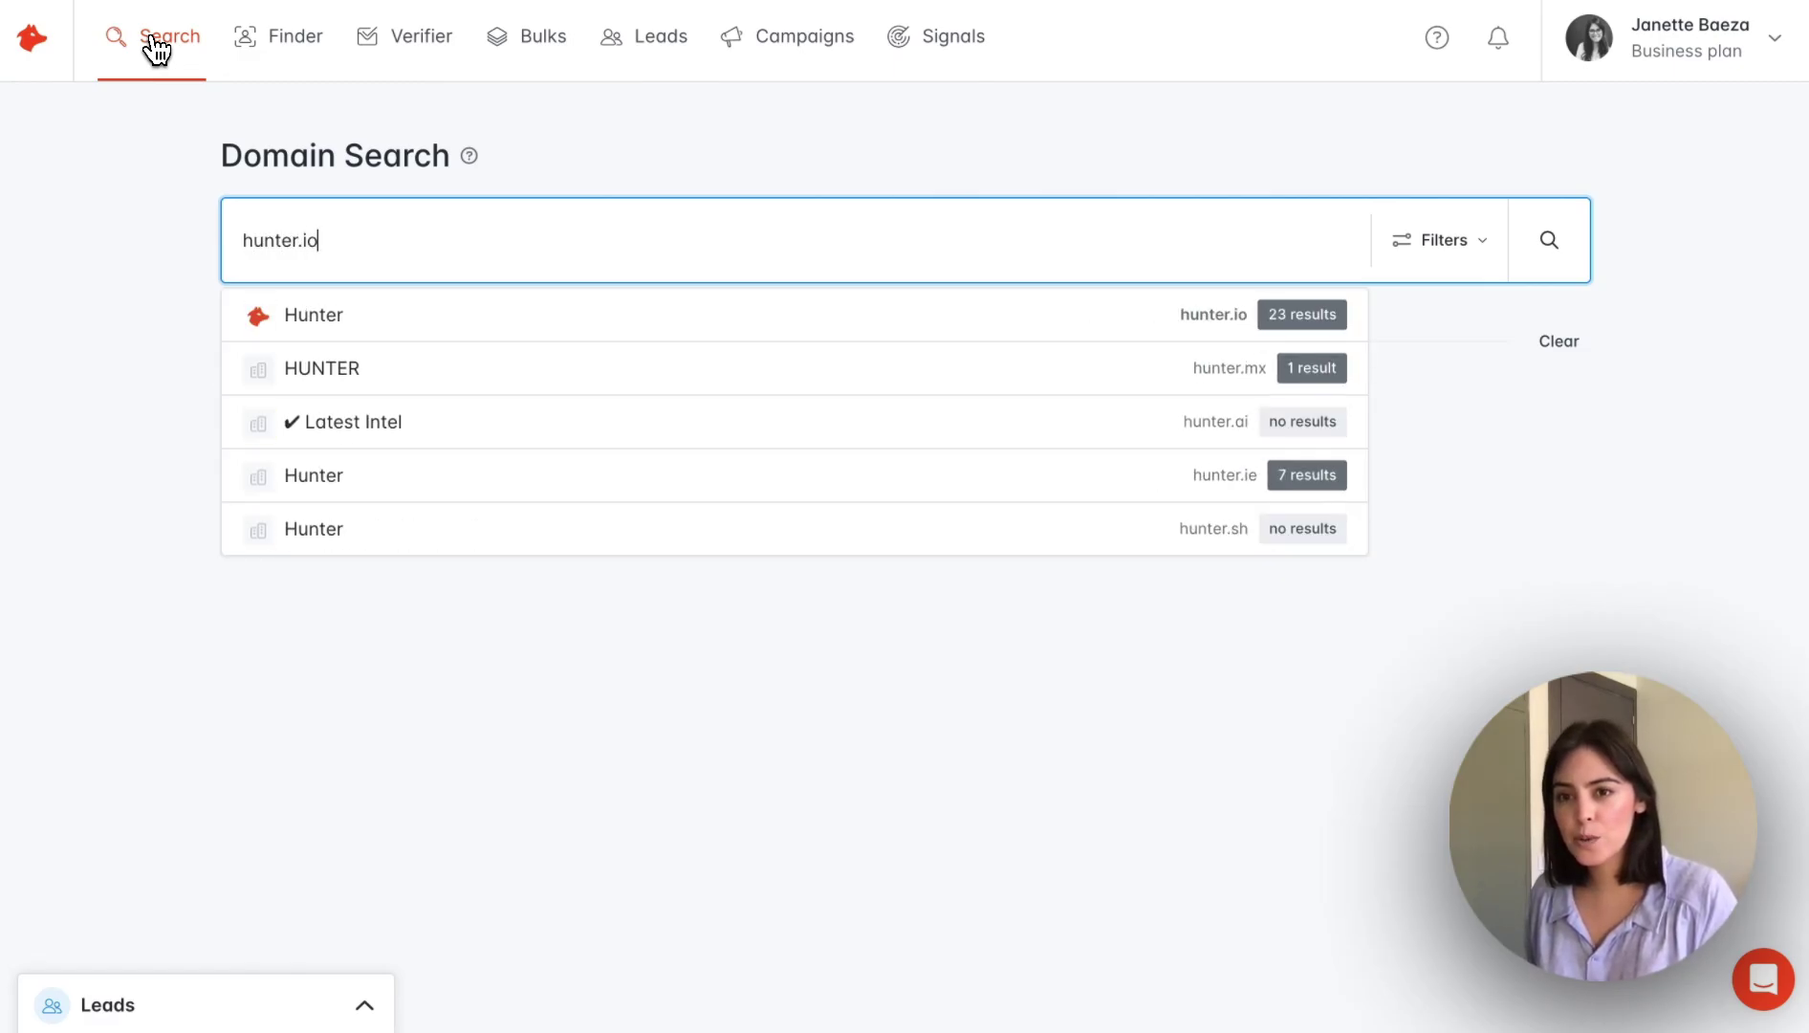
pyautogui.press('Return')
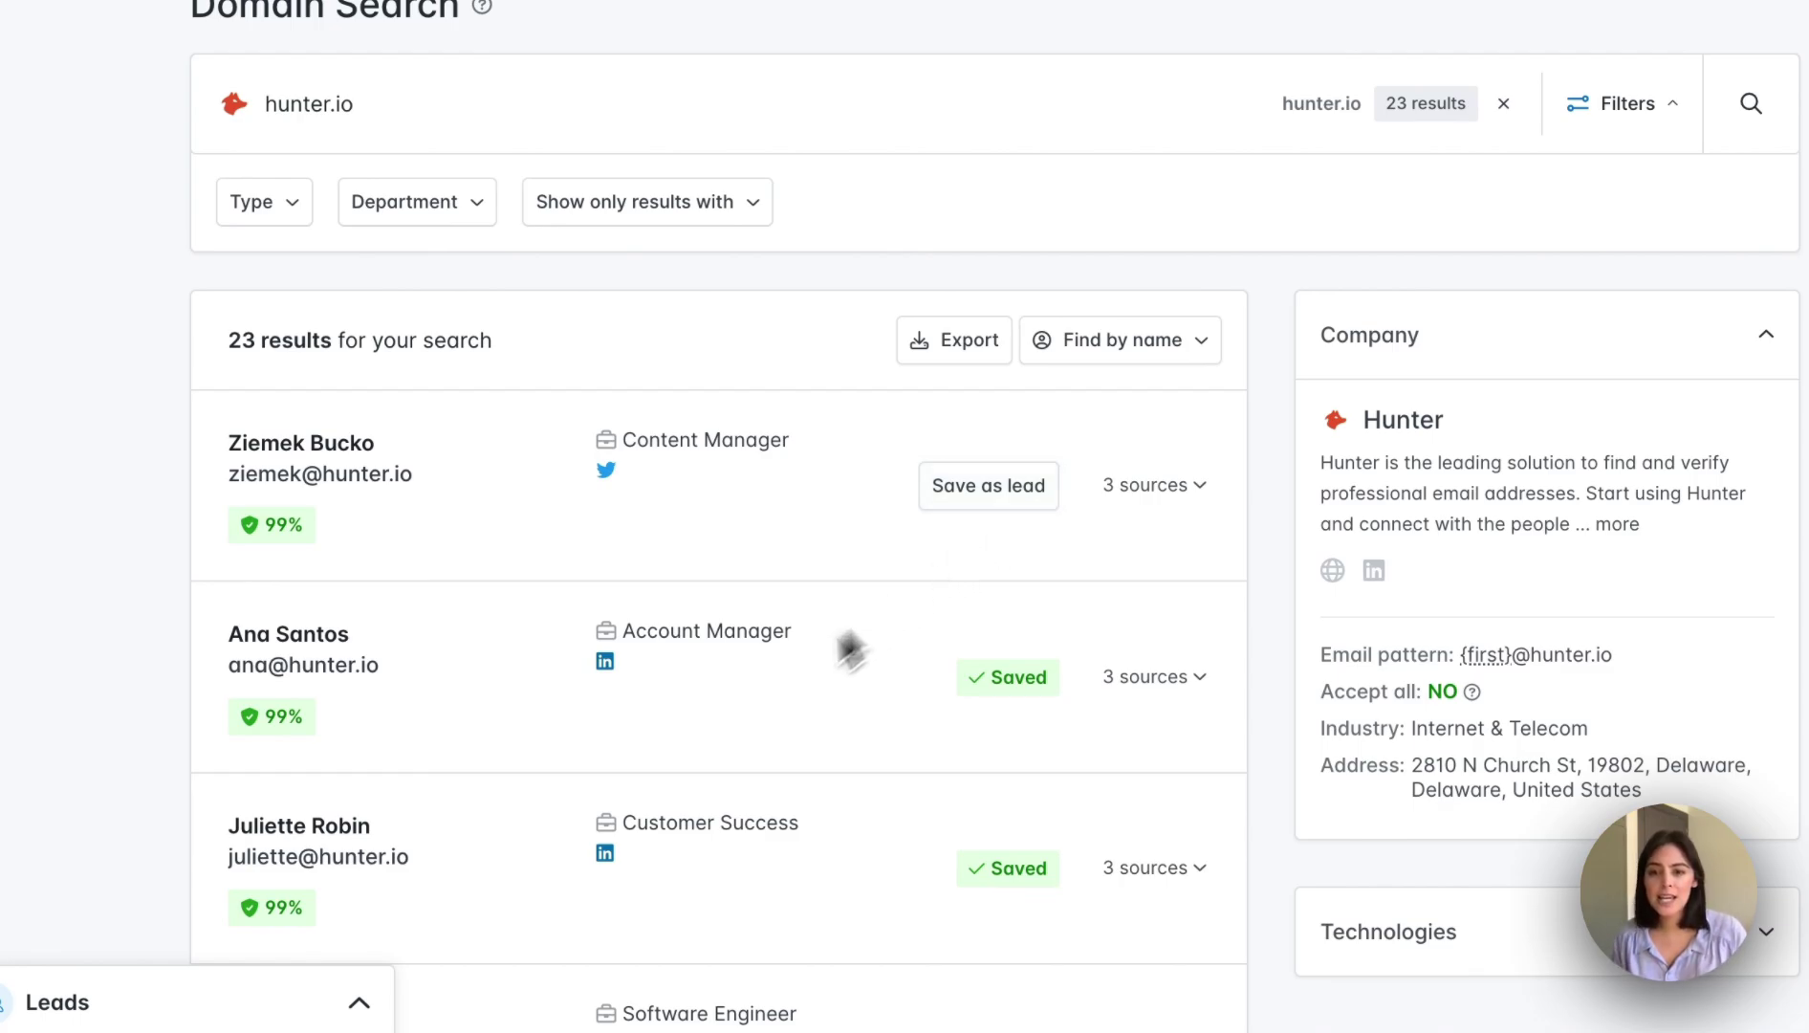
# Expand the latest saved leads panel, view the available lead lists, then collapse it
pyautogui.click(358, 1005)
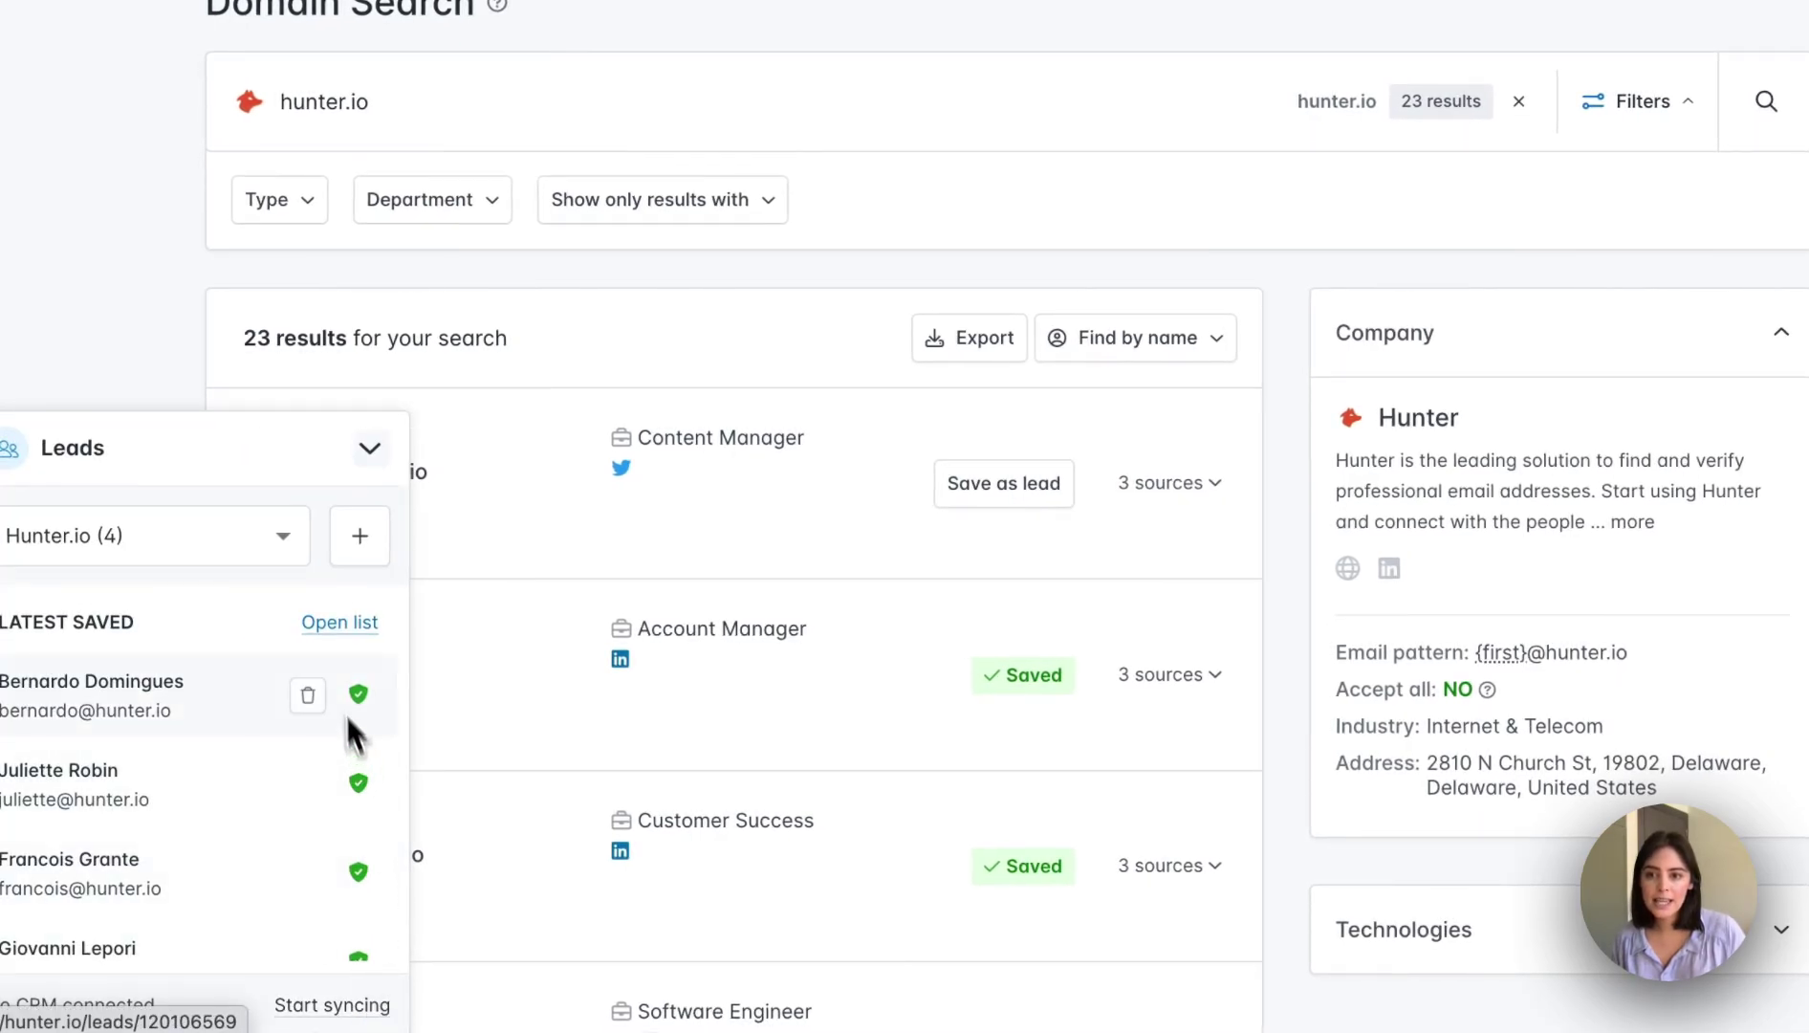
pyautogui.click(293, 551)
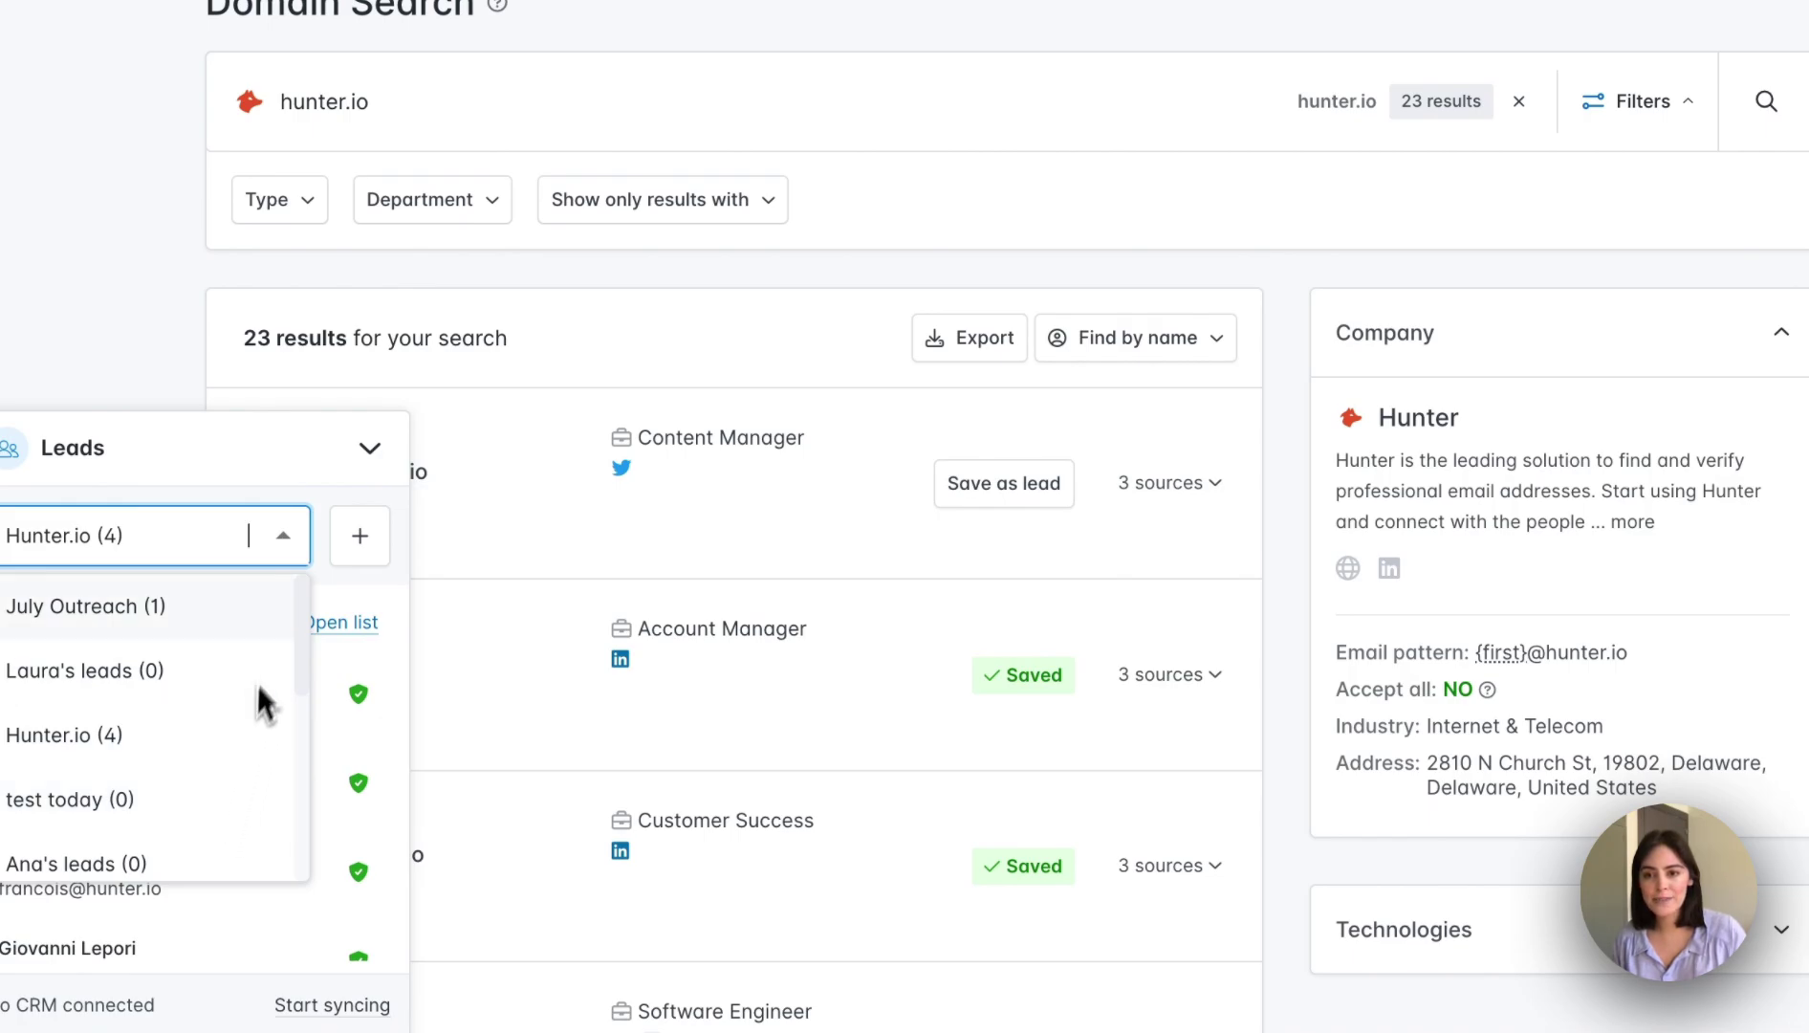
pyautogui.click(369, 450)
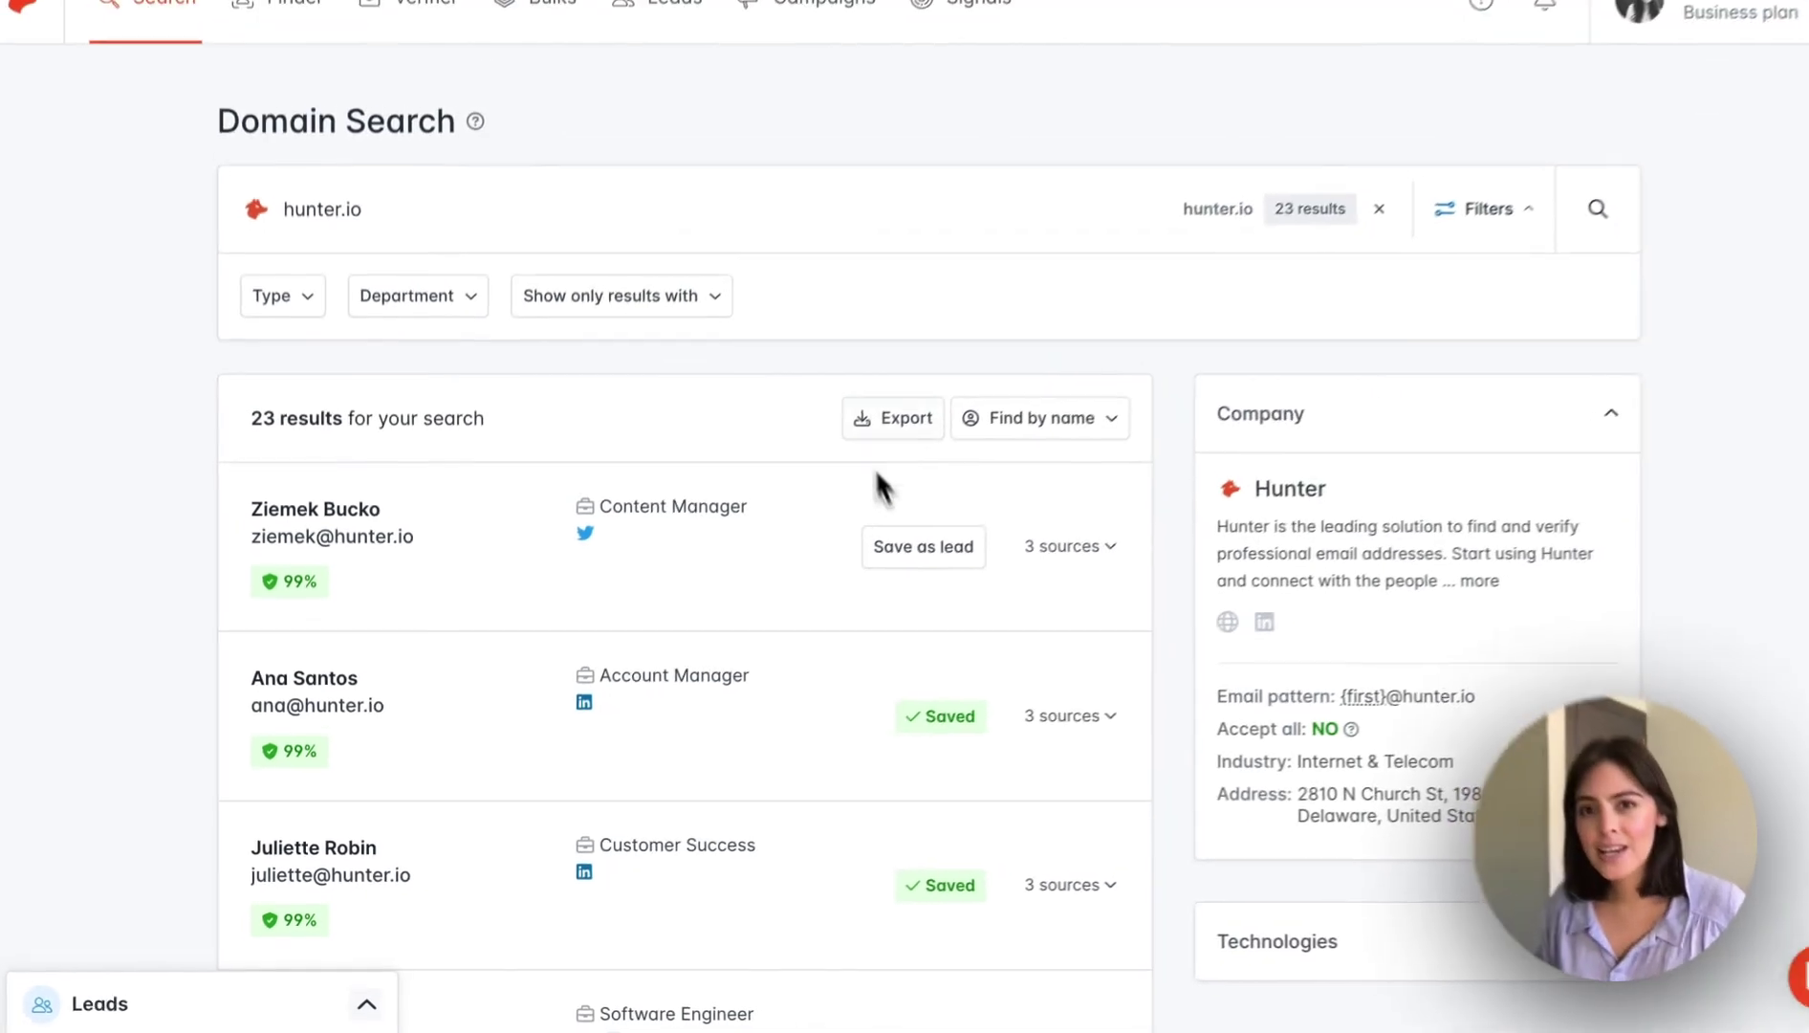
pyautogui.click(554, 57)
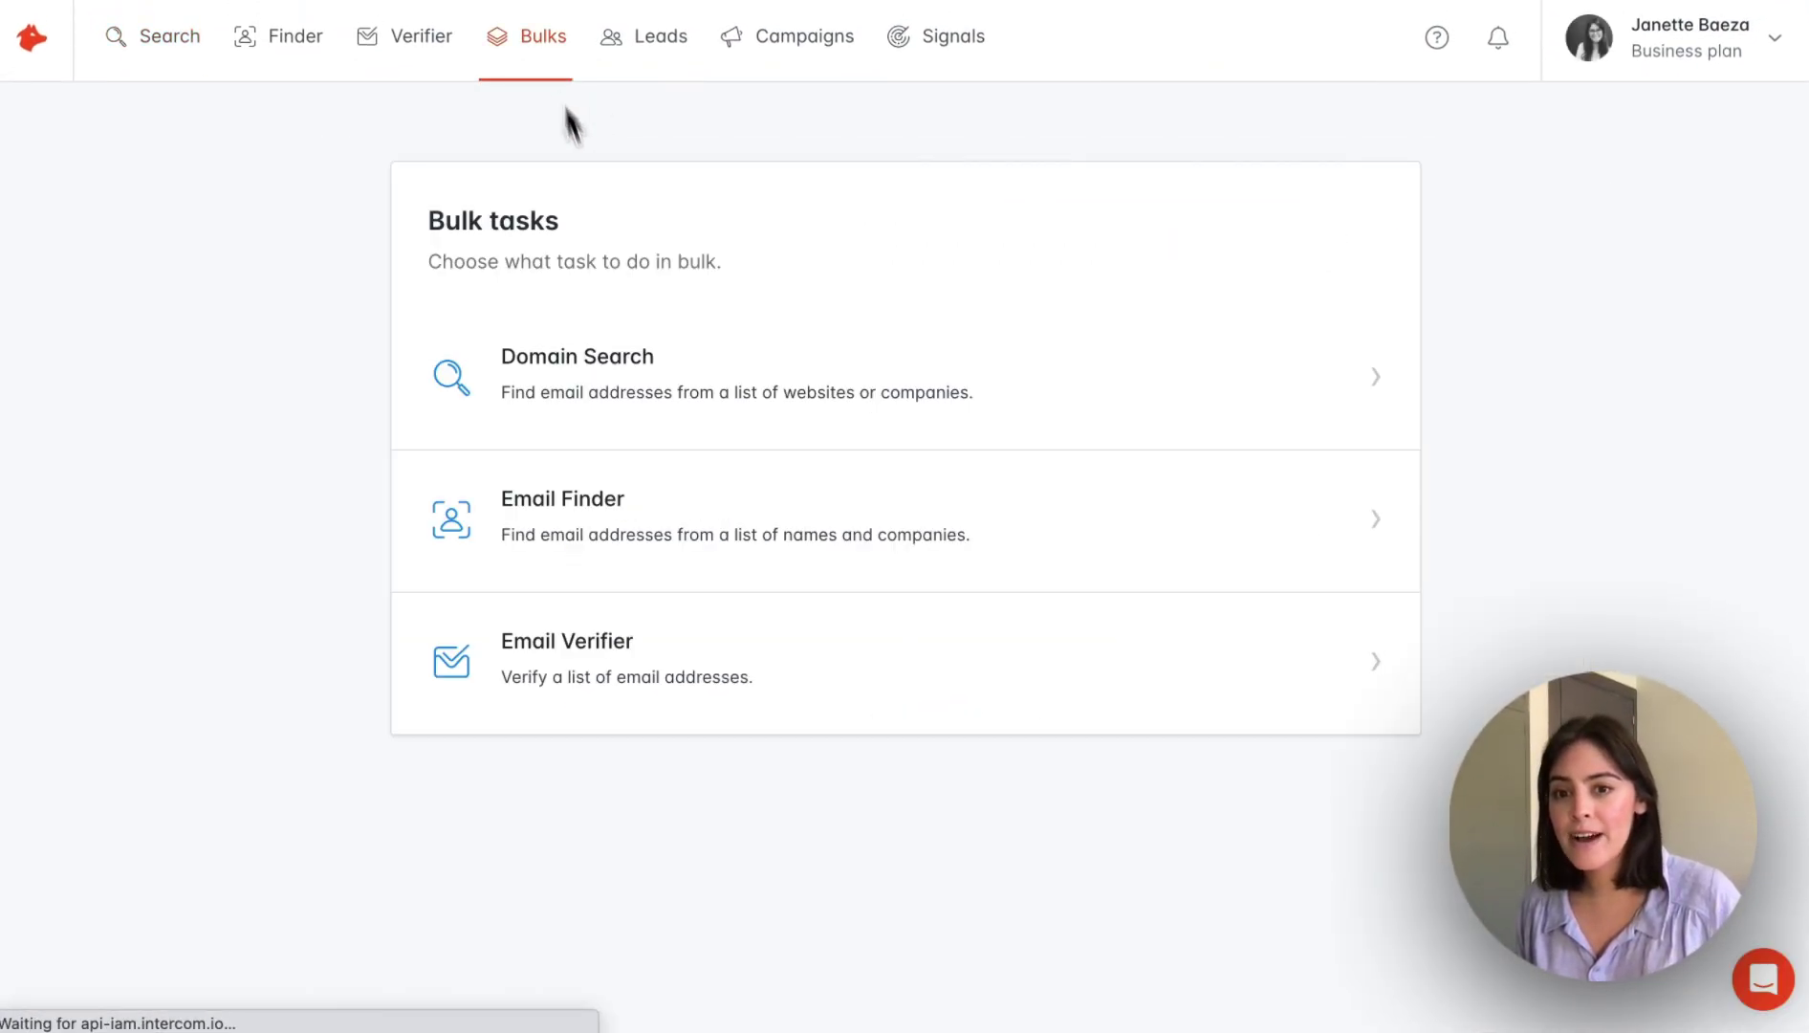
pyautogui.click(740, 497)
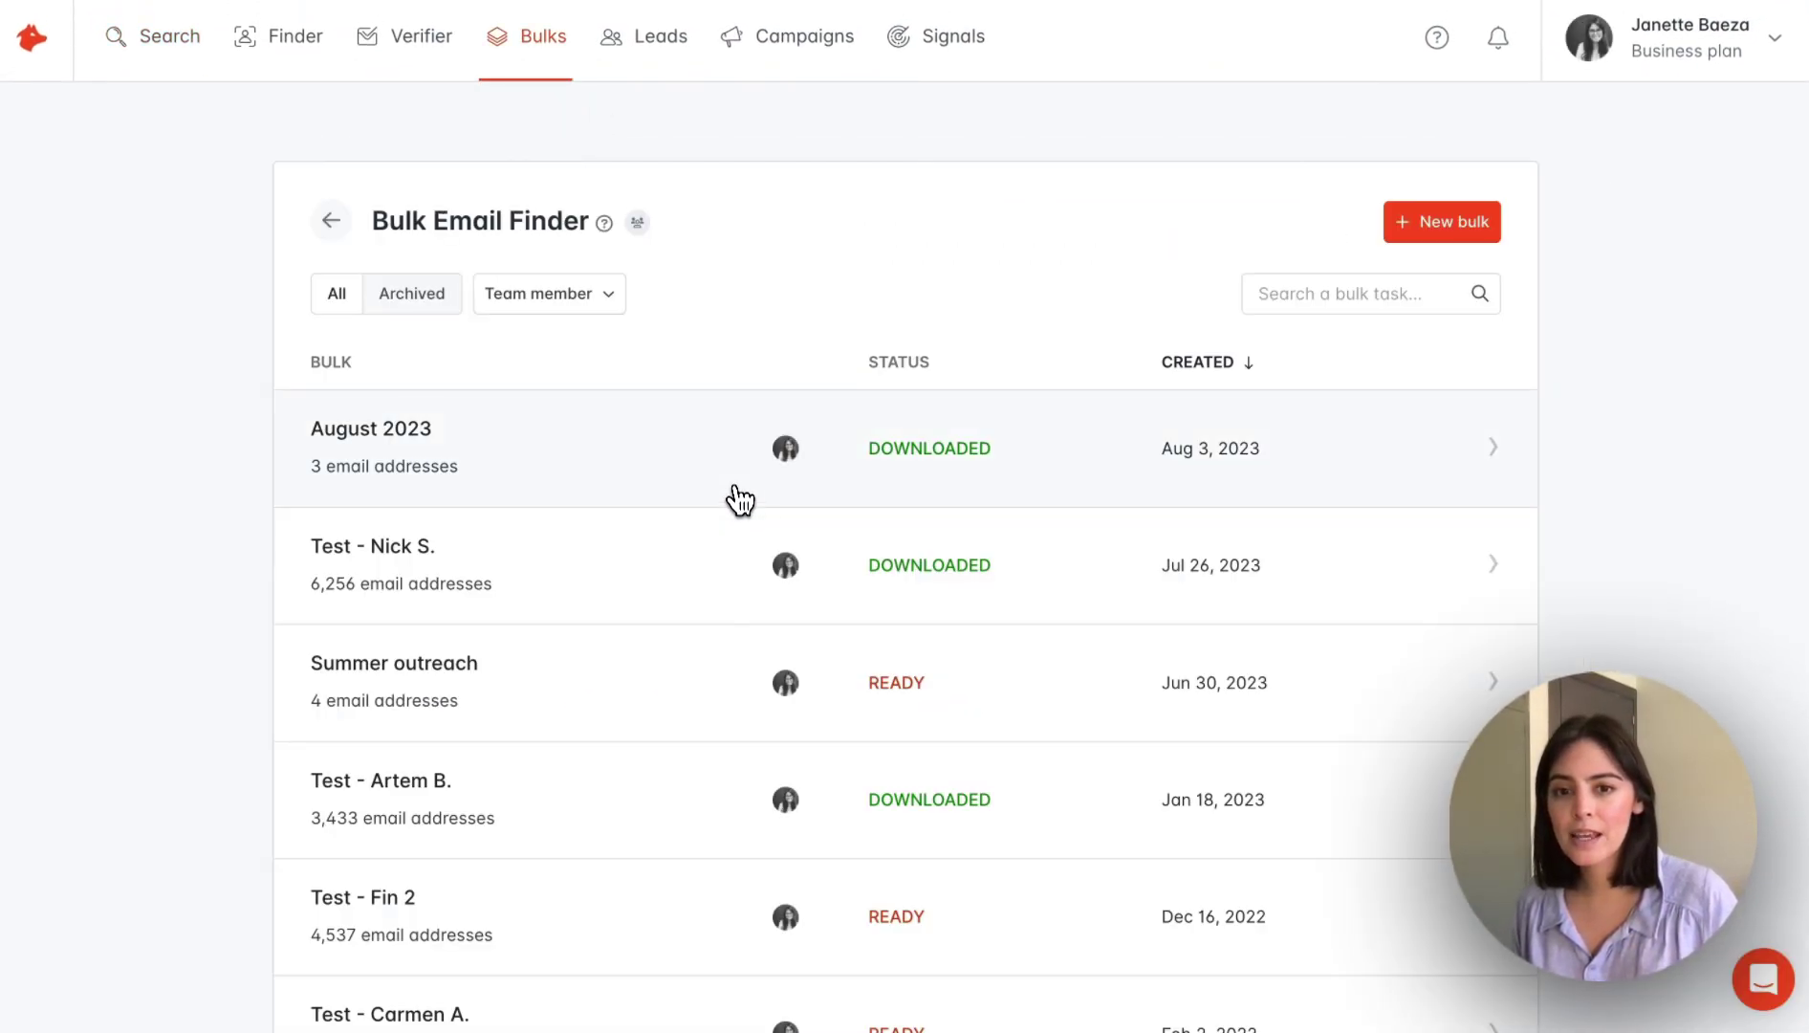
pyautogui.click(714, 569)
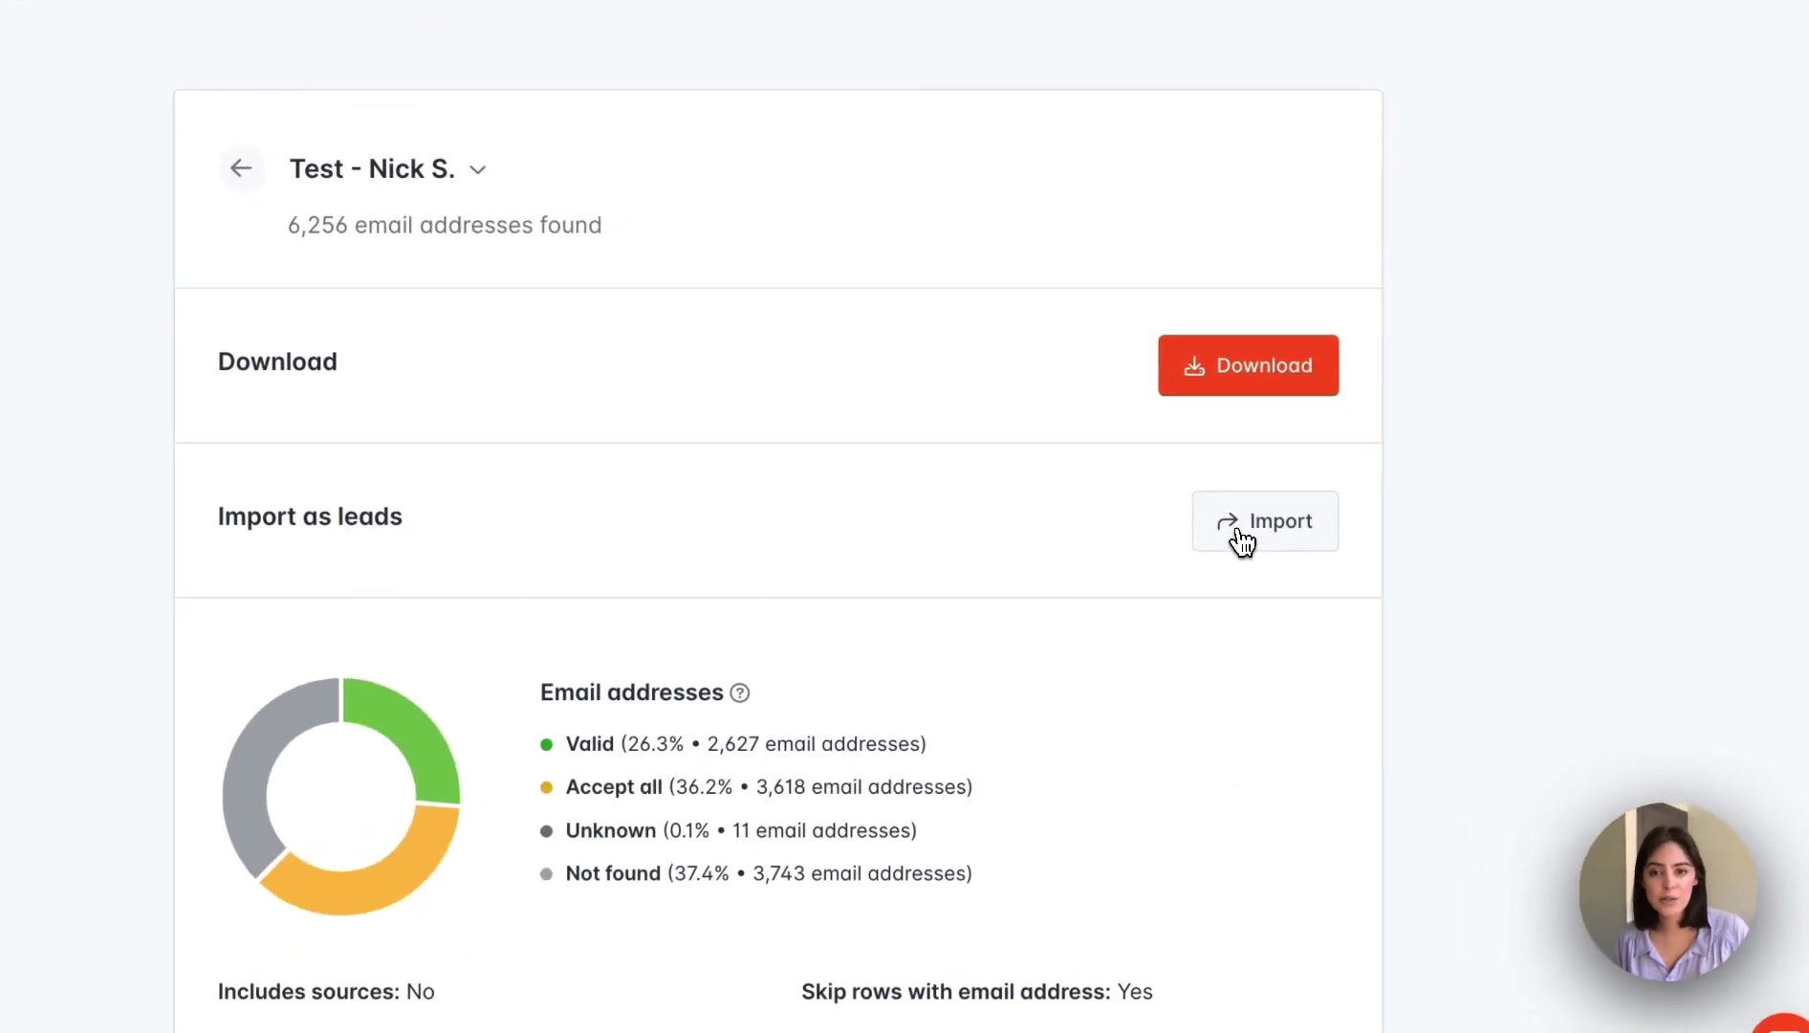
# Start importing its 2,627 leads, keeping 'Create a new list...' as the destination
pyautogui.click(1242, 541)
pyautogui.click(1188, 566)
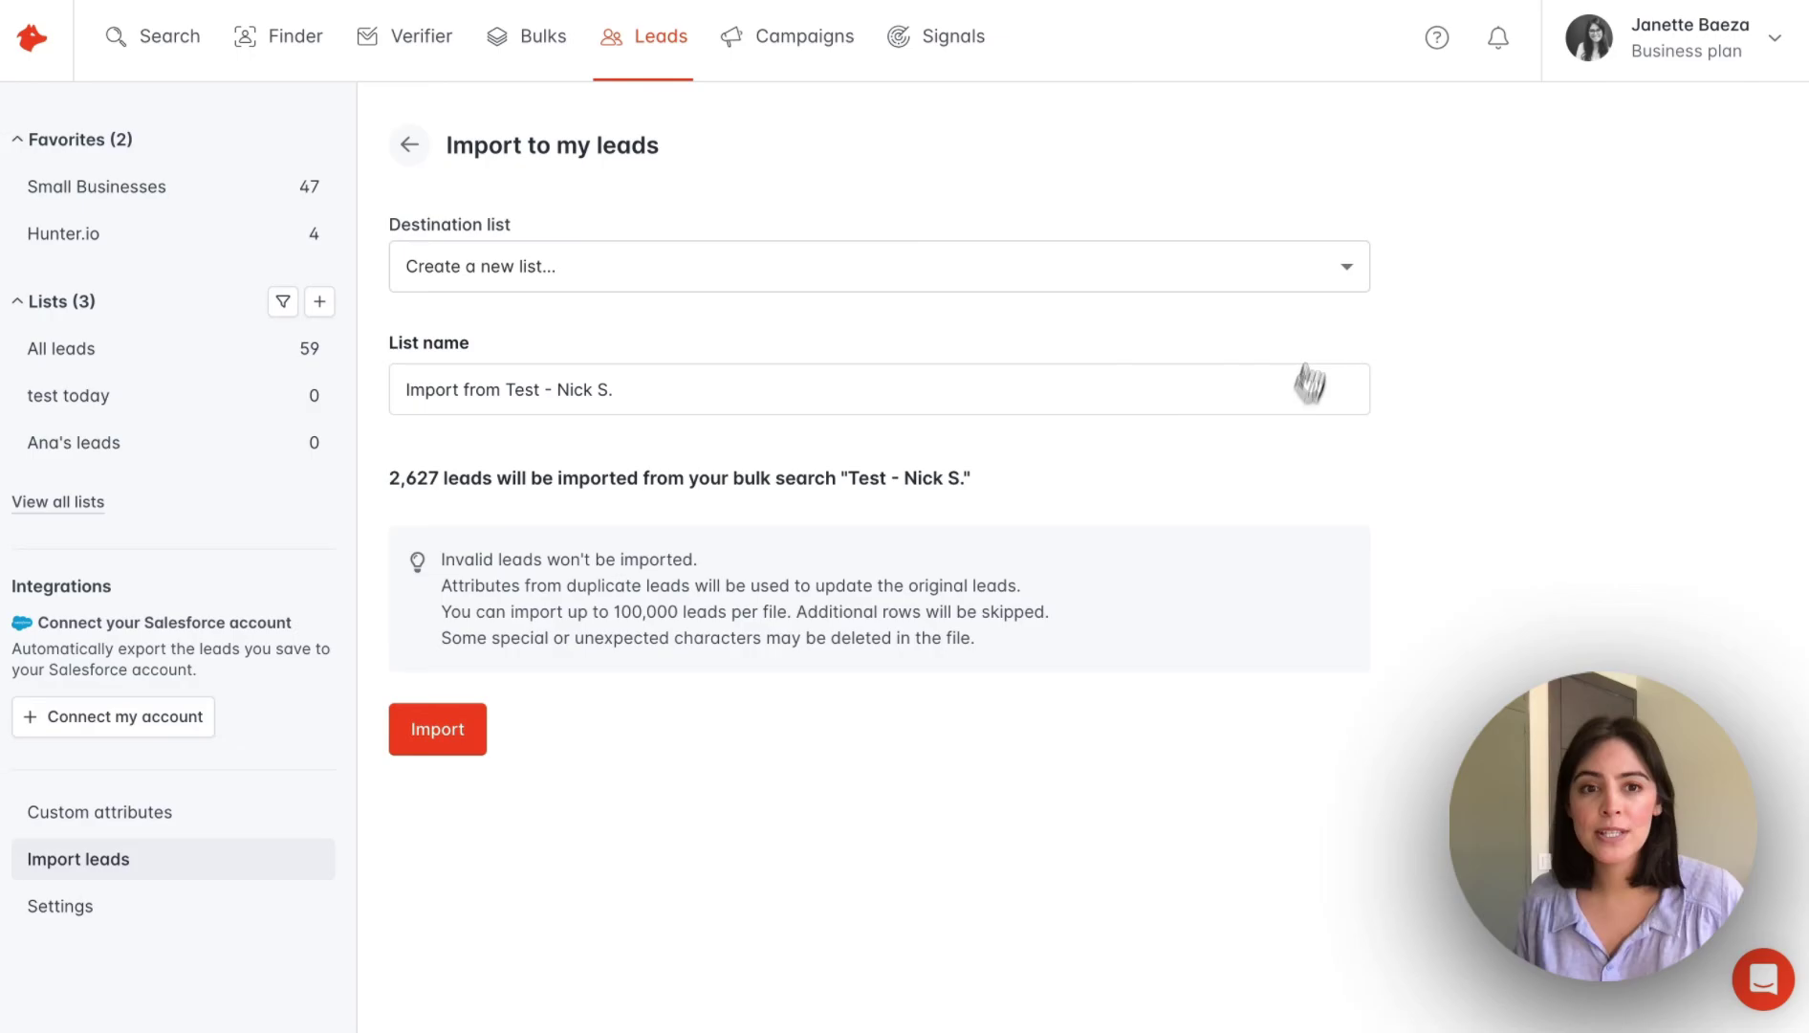
pyautogui.click(1329, 266)
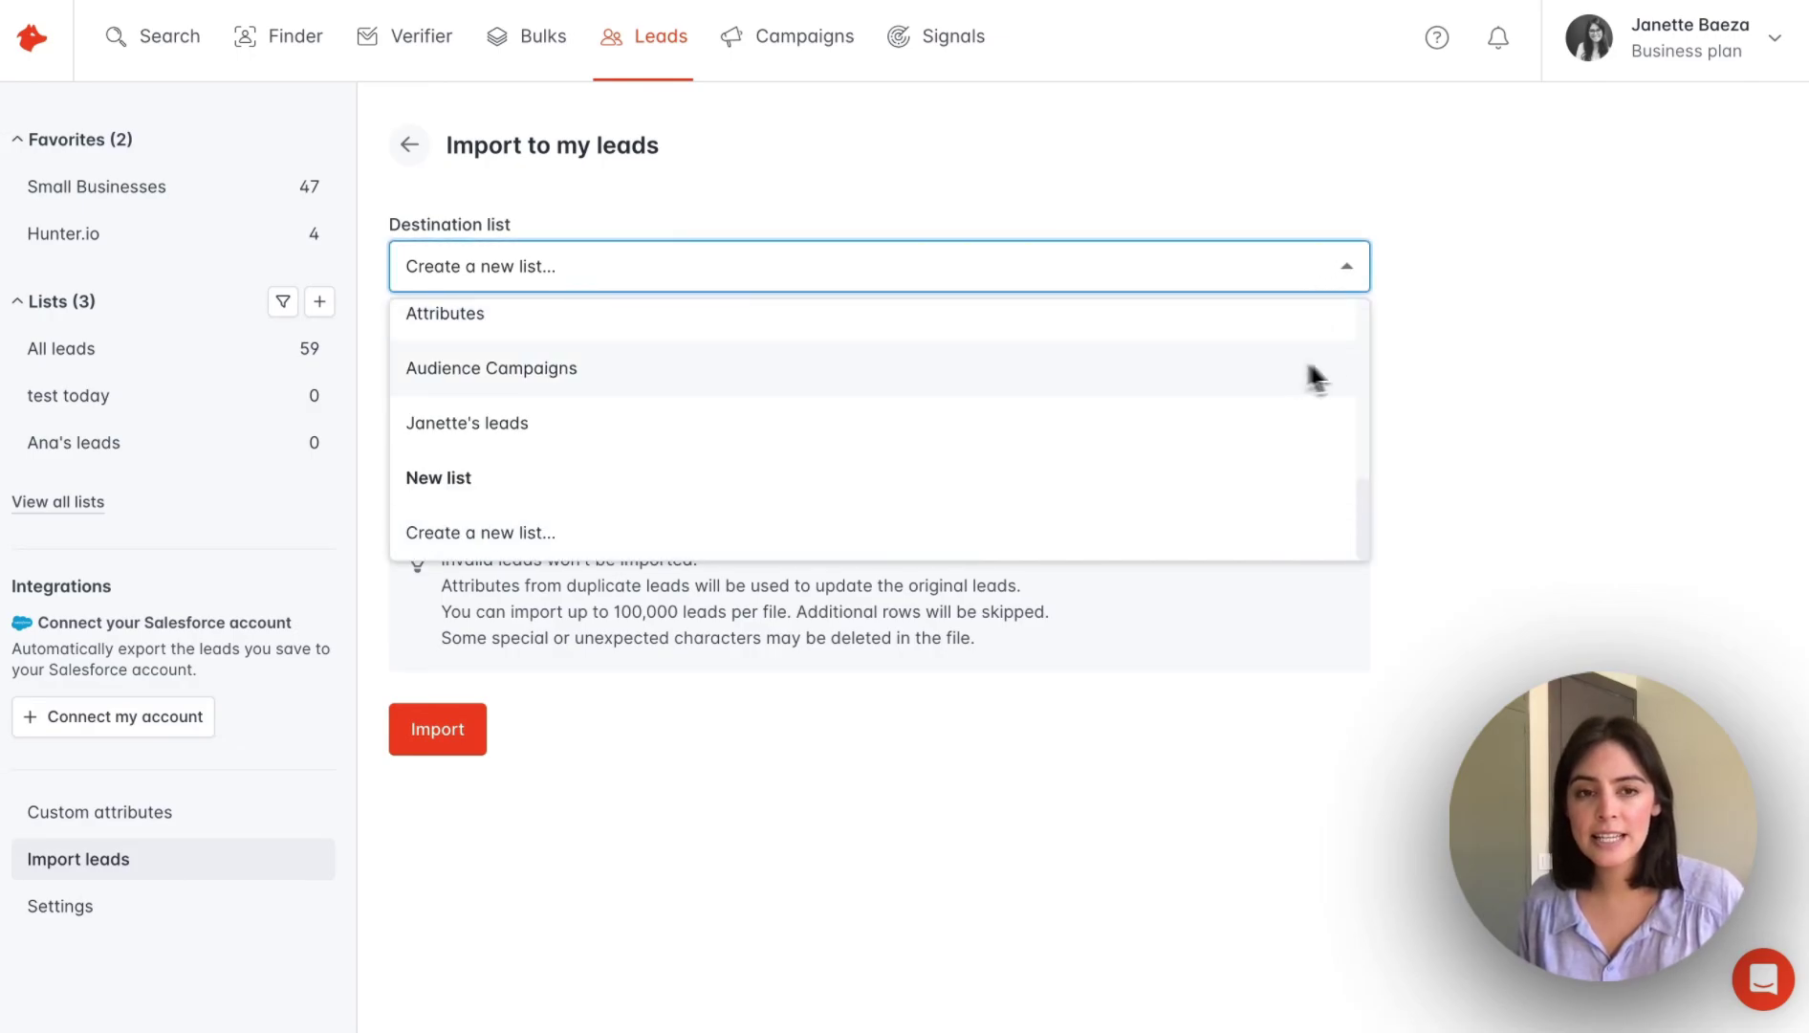
pyautogui.click(1455, 358)
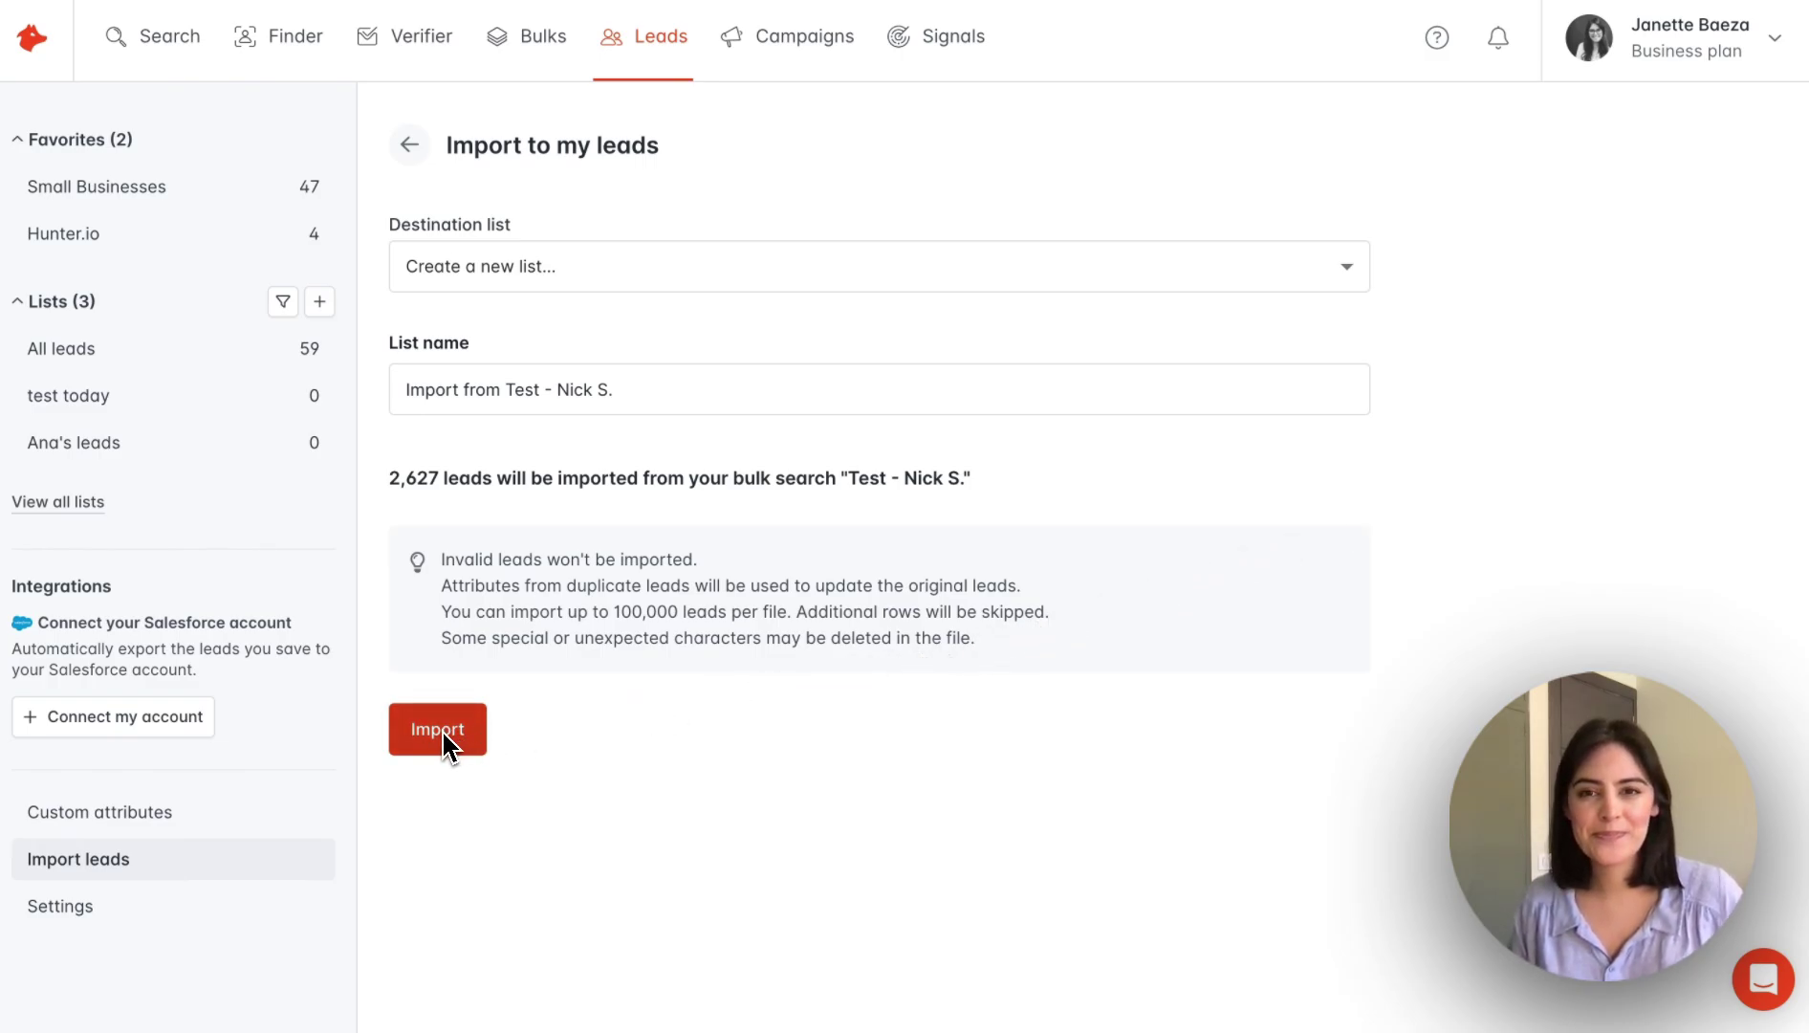
# Return to All leads and preview the Import leads from file page
pyautogui.click(670, 71)
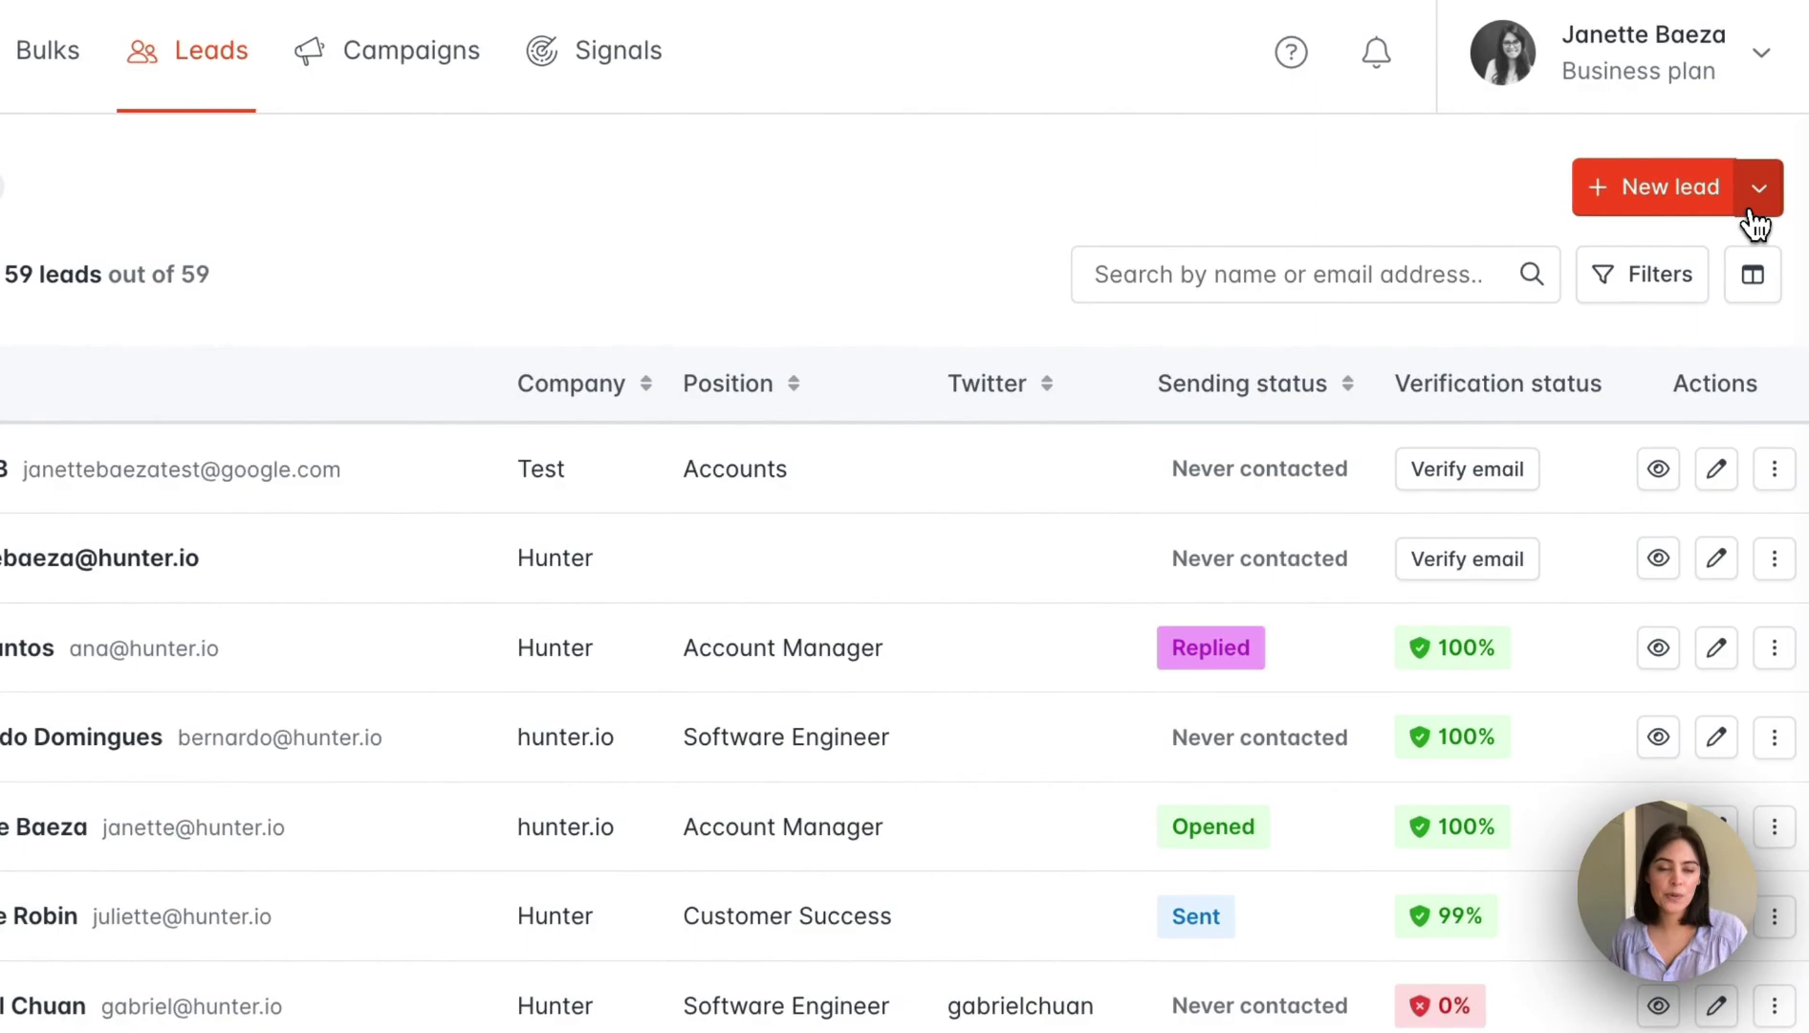
pyautogui.click(1757, 189)
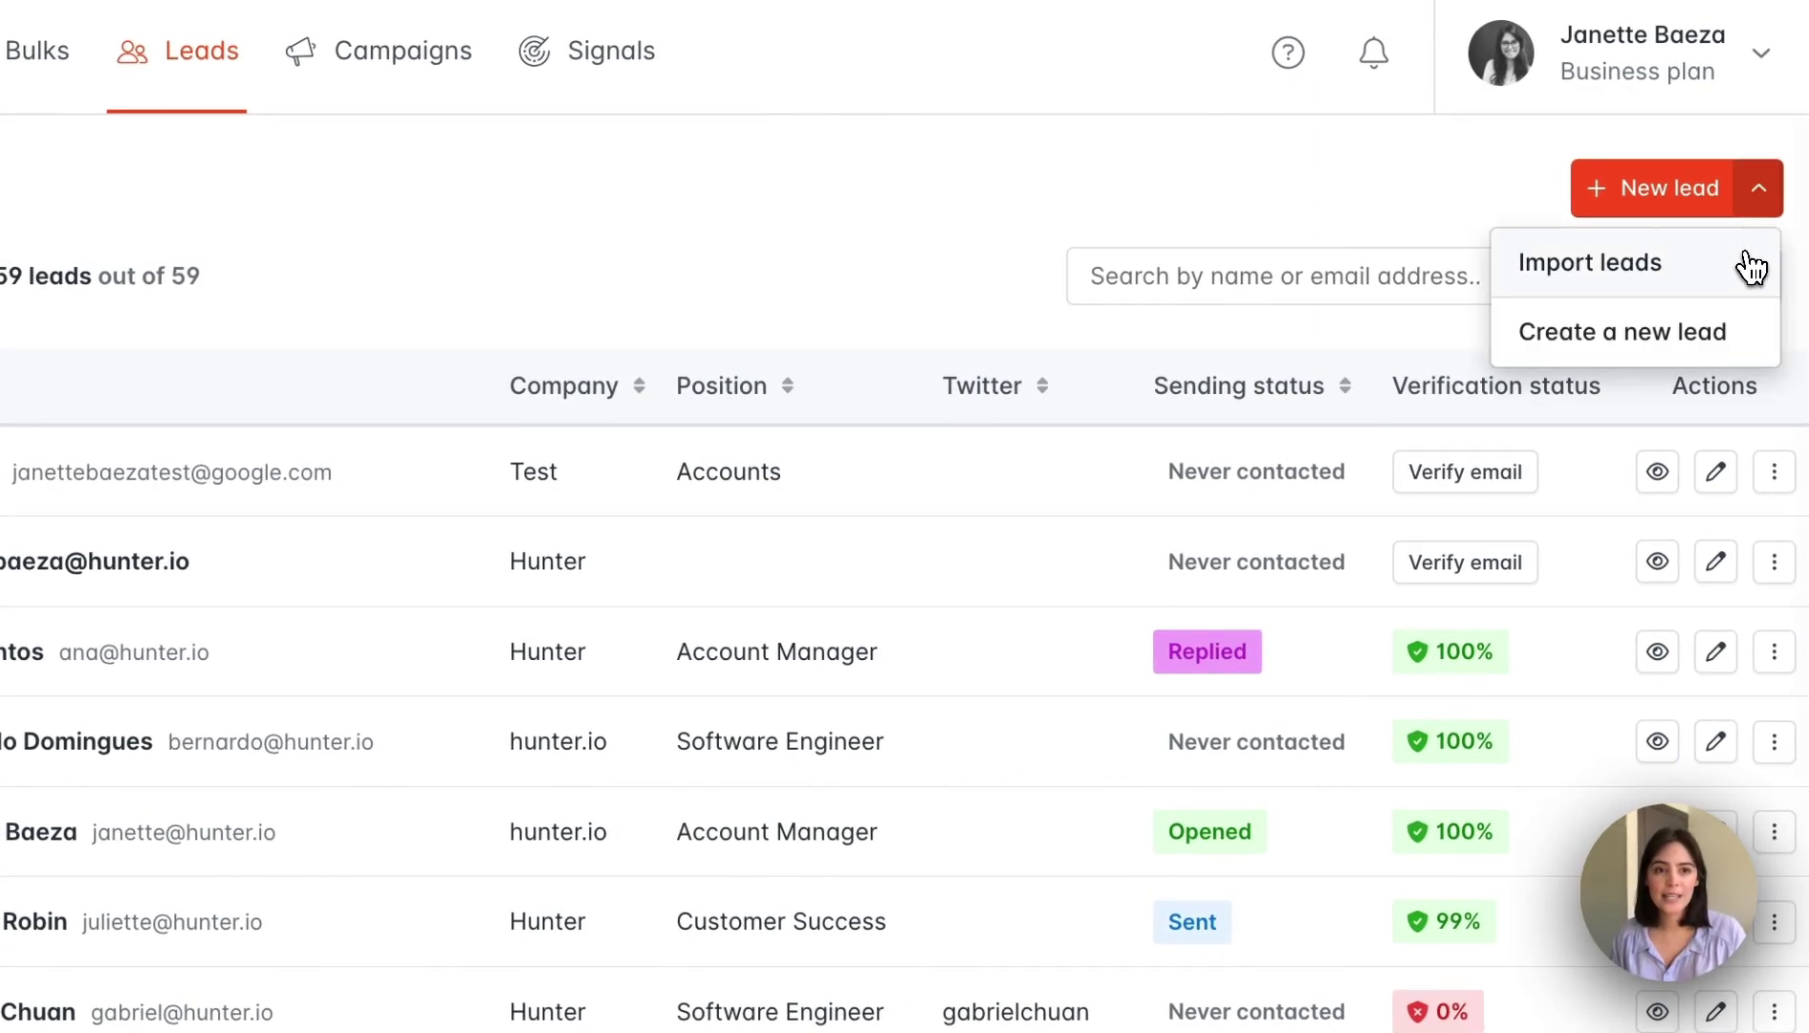
pyautogui.click(1751, 266)
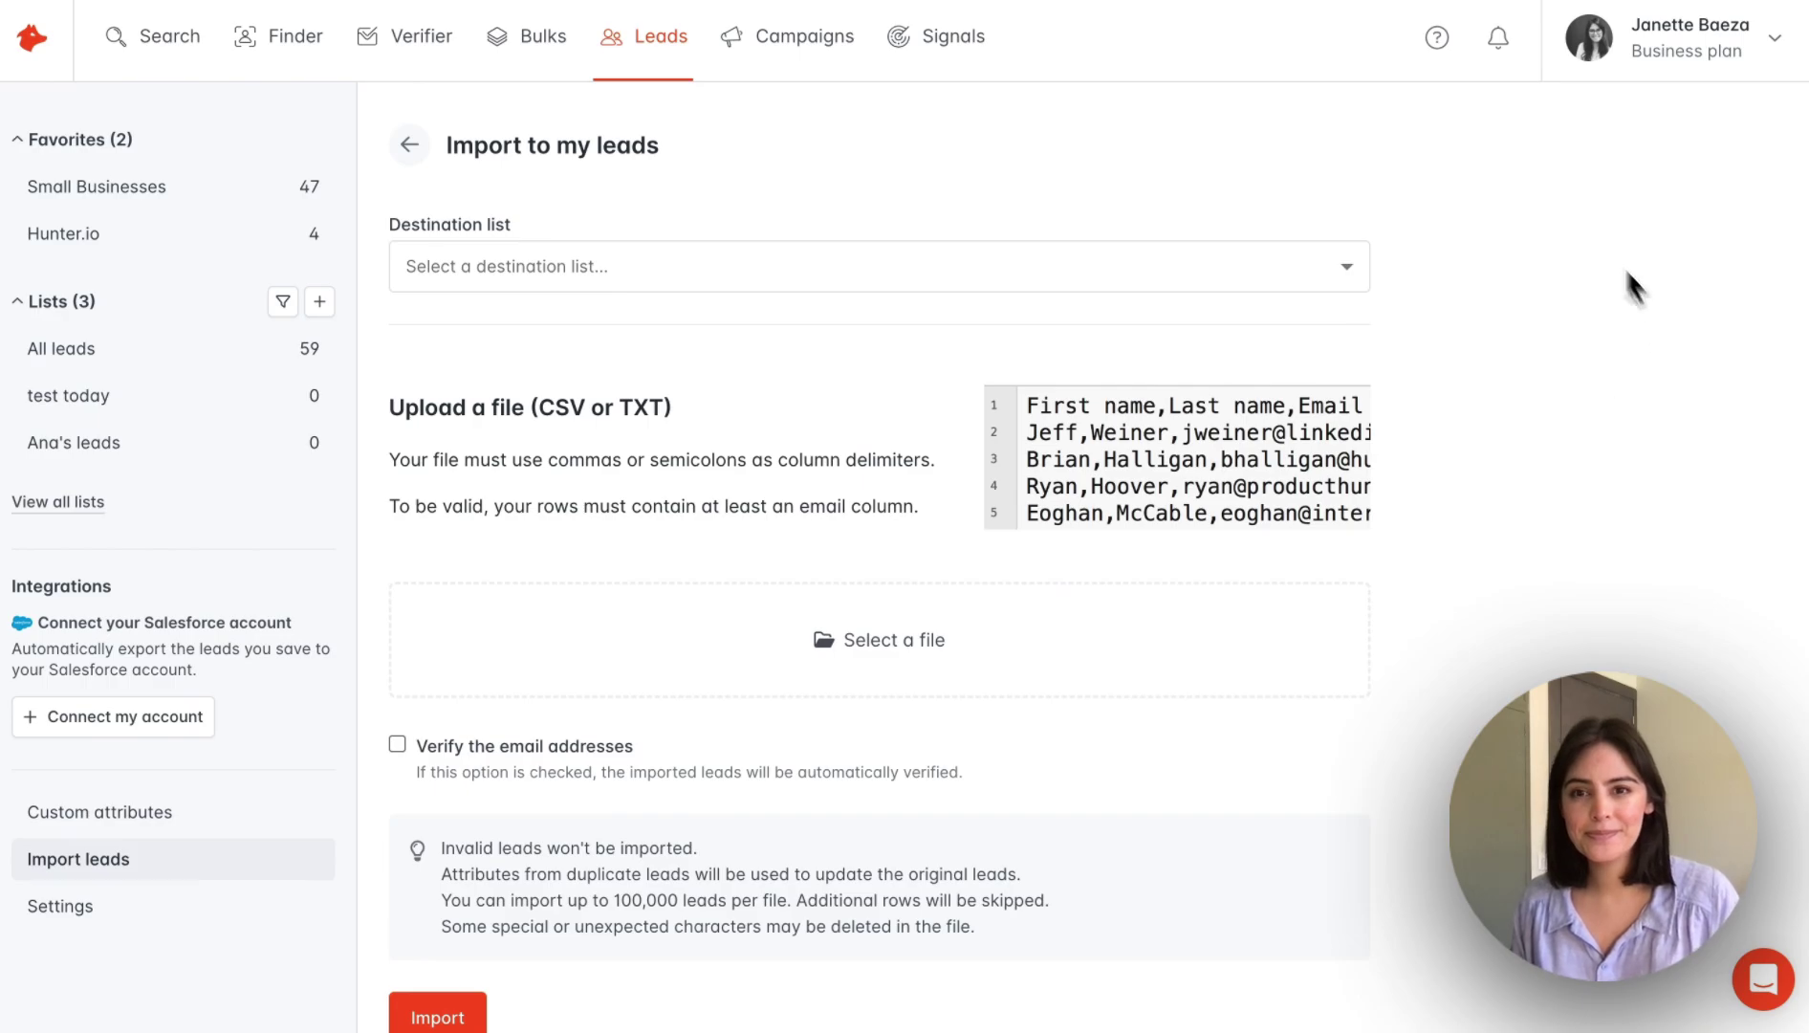
# Go back to All leads, preview the blank Create a new lead form, and close it unsaved
pyautogui.click(673, 59)
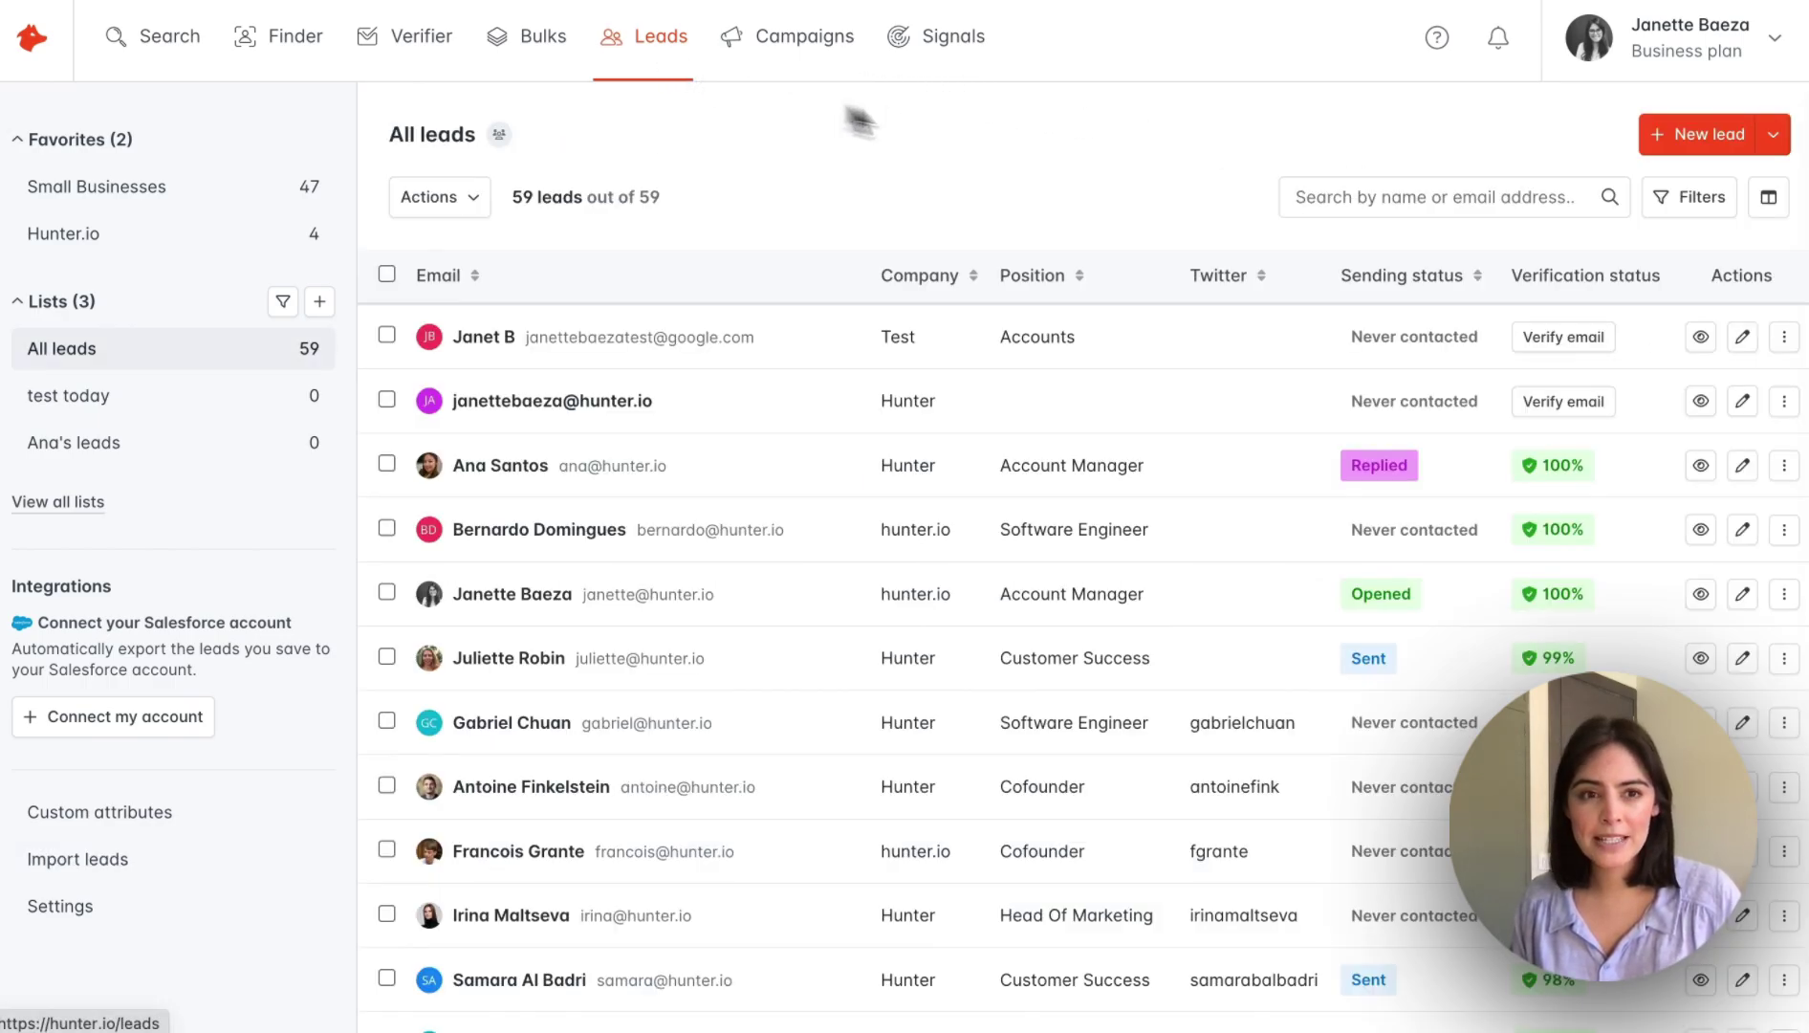
pyautogui.click(1773, 134)
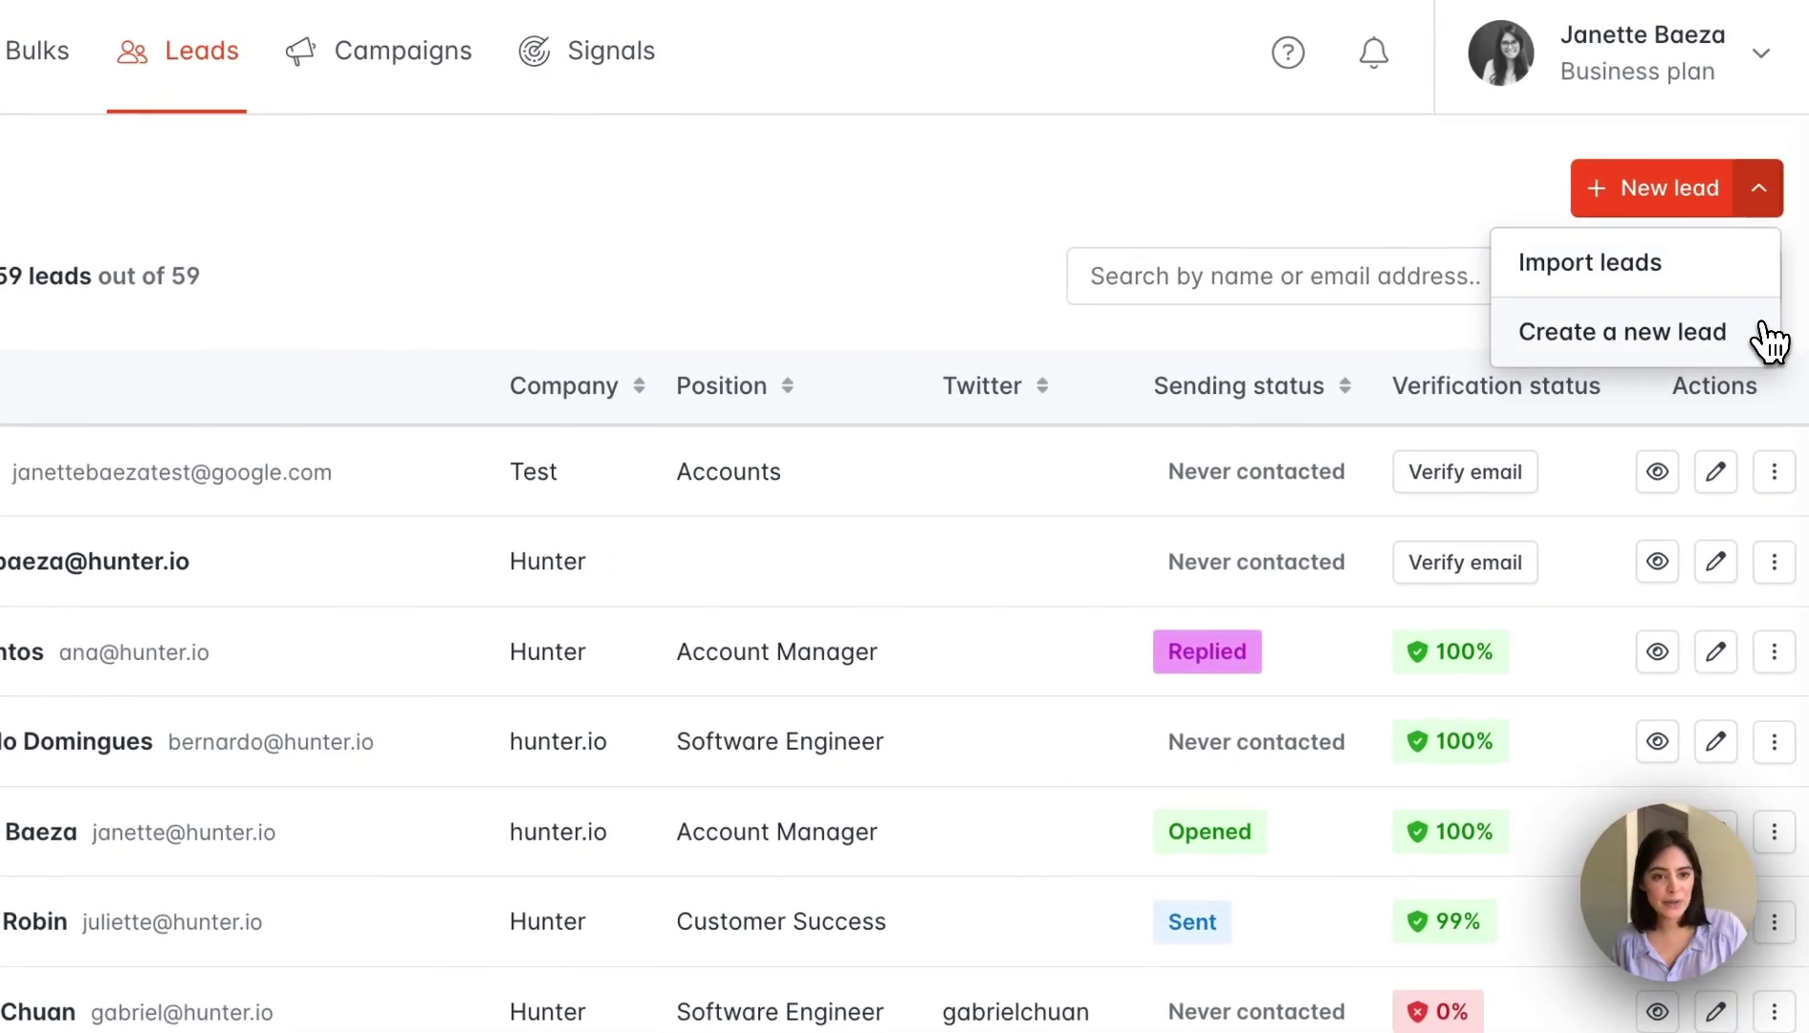
pyautogui.click(1764, 333)
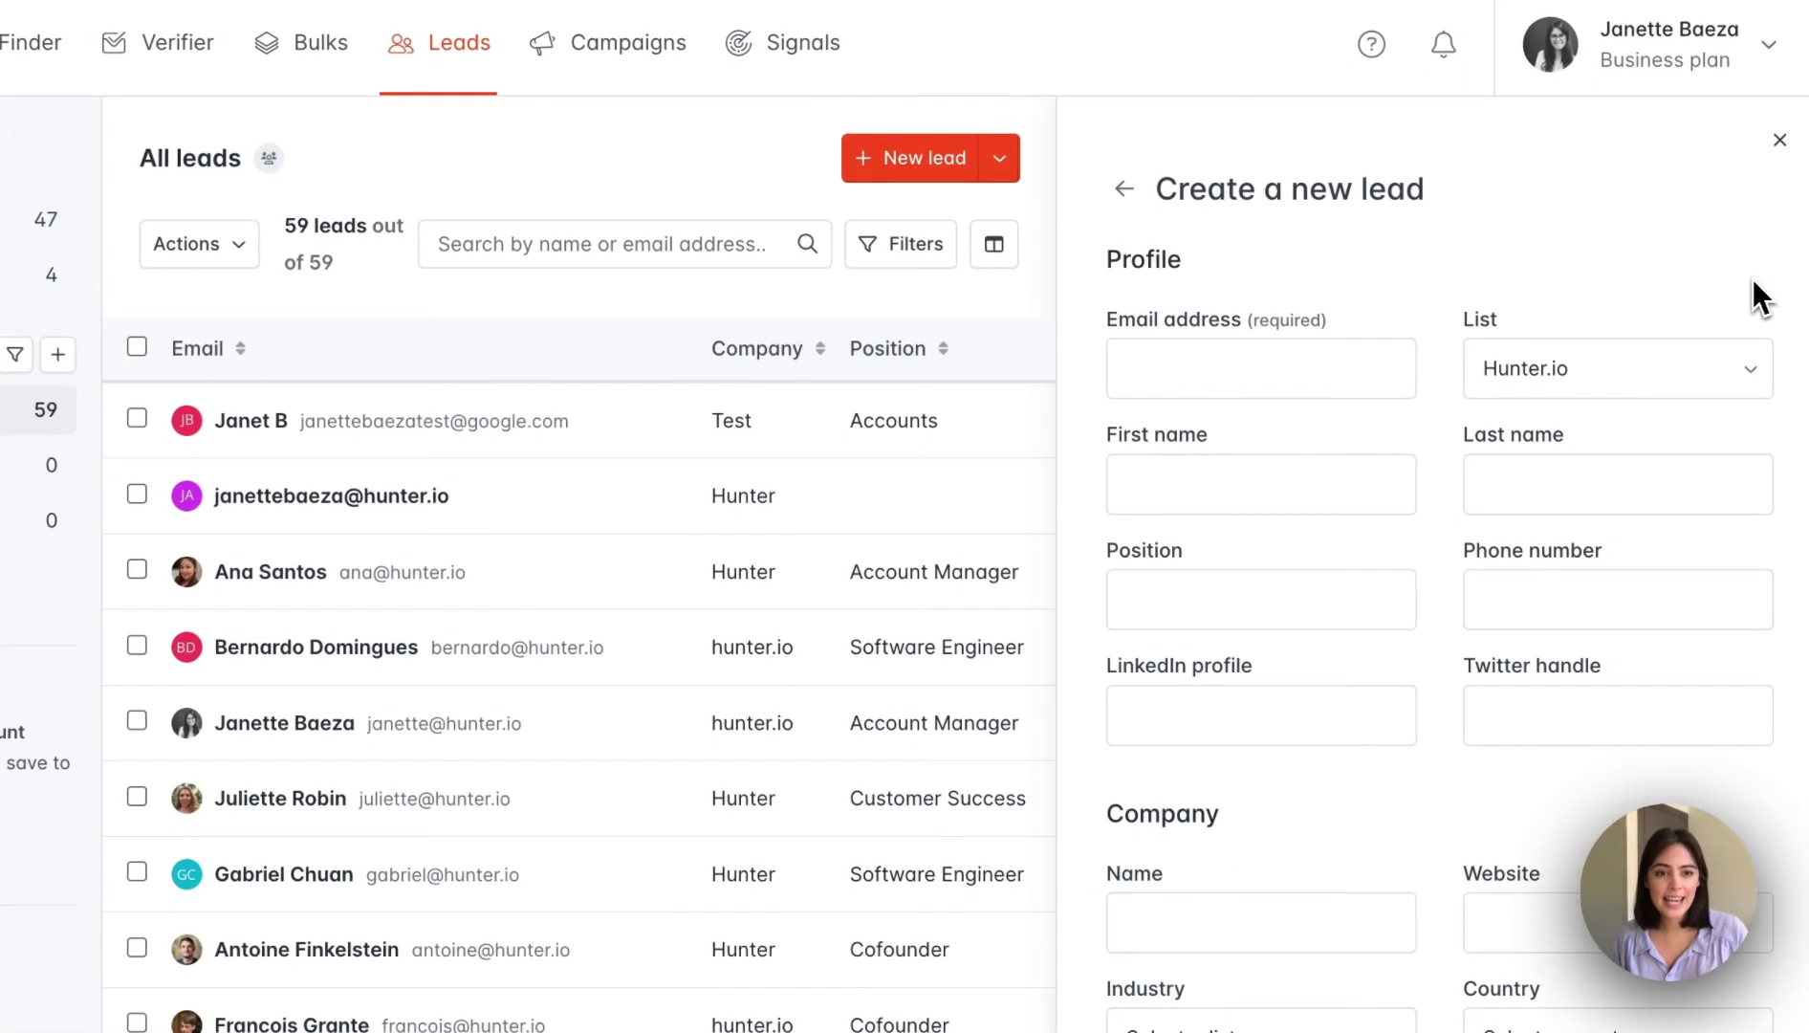
pyautogui.scroll(-3, 1750, 279)
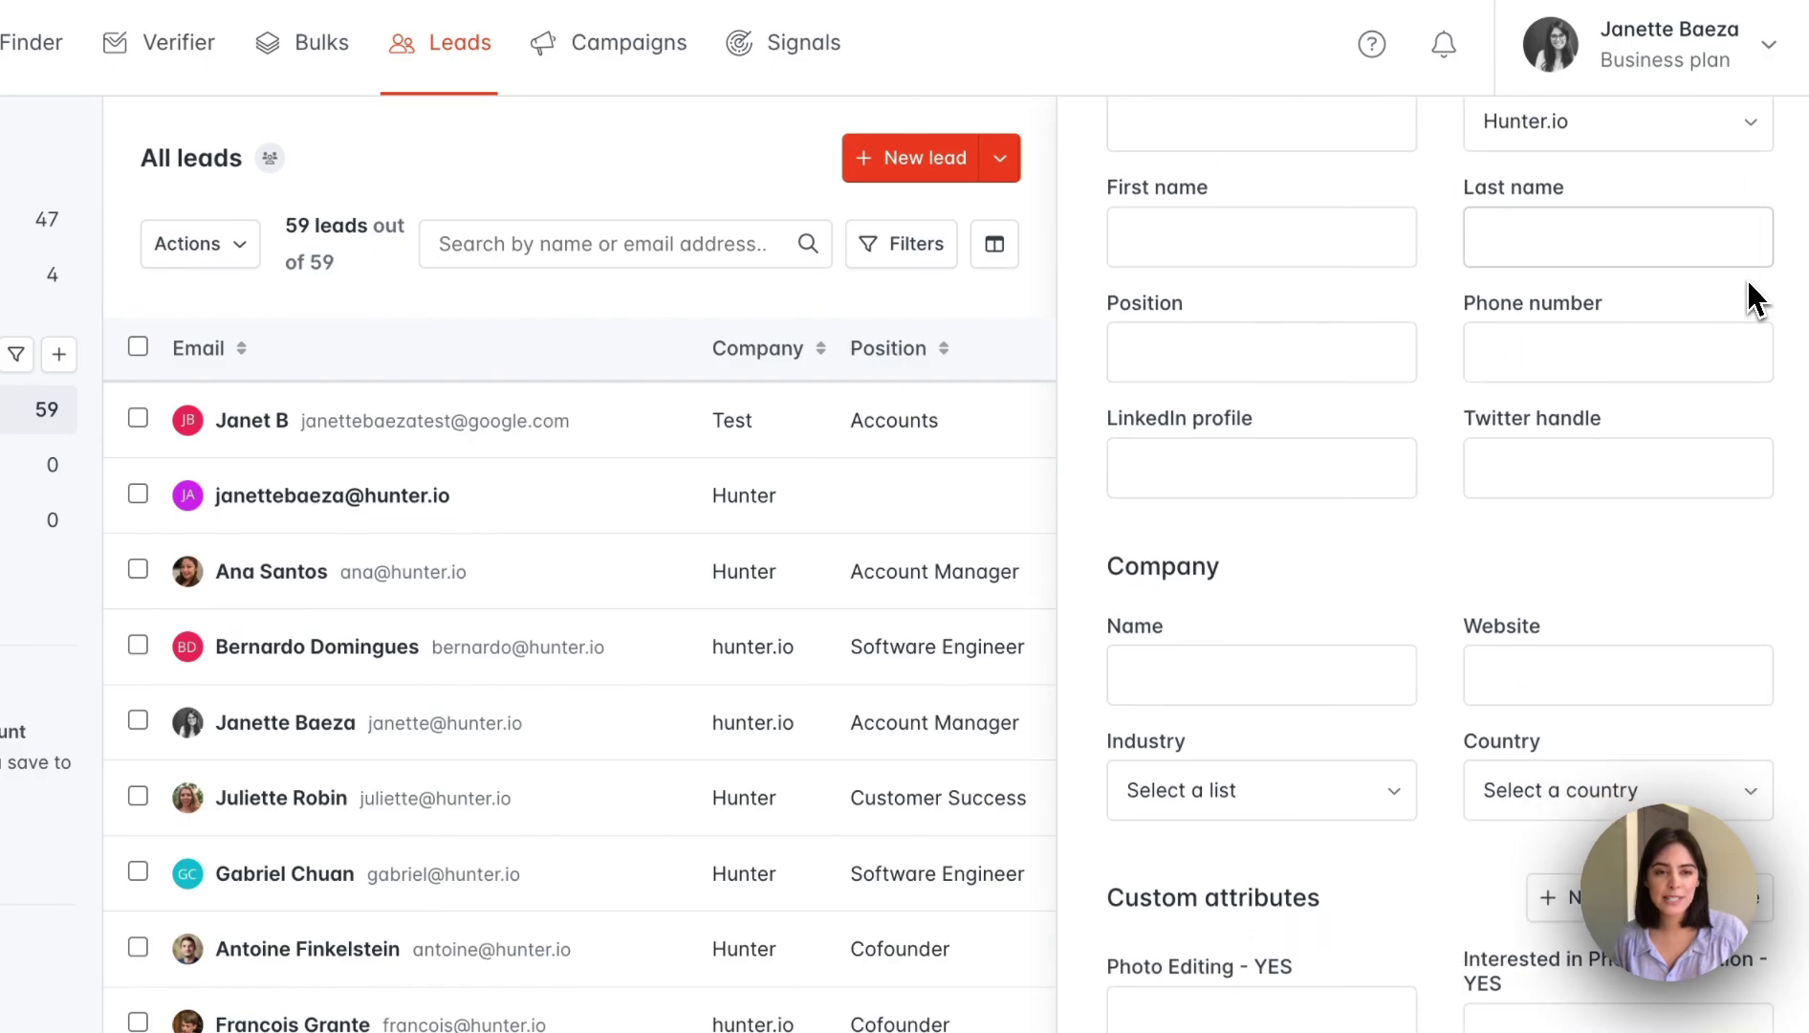
pyautogui.scroll(5, 1747, 280)
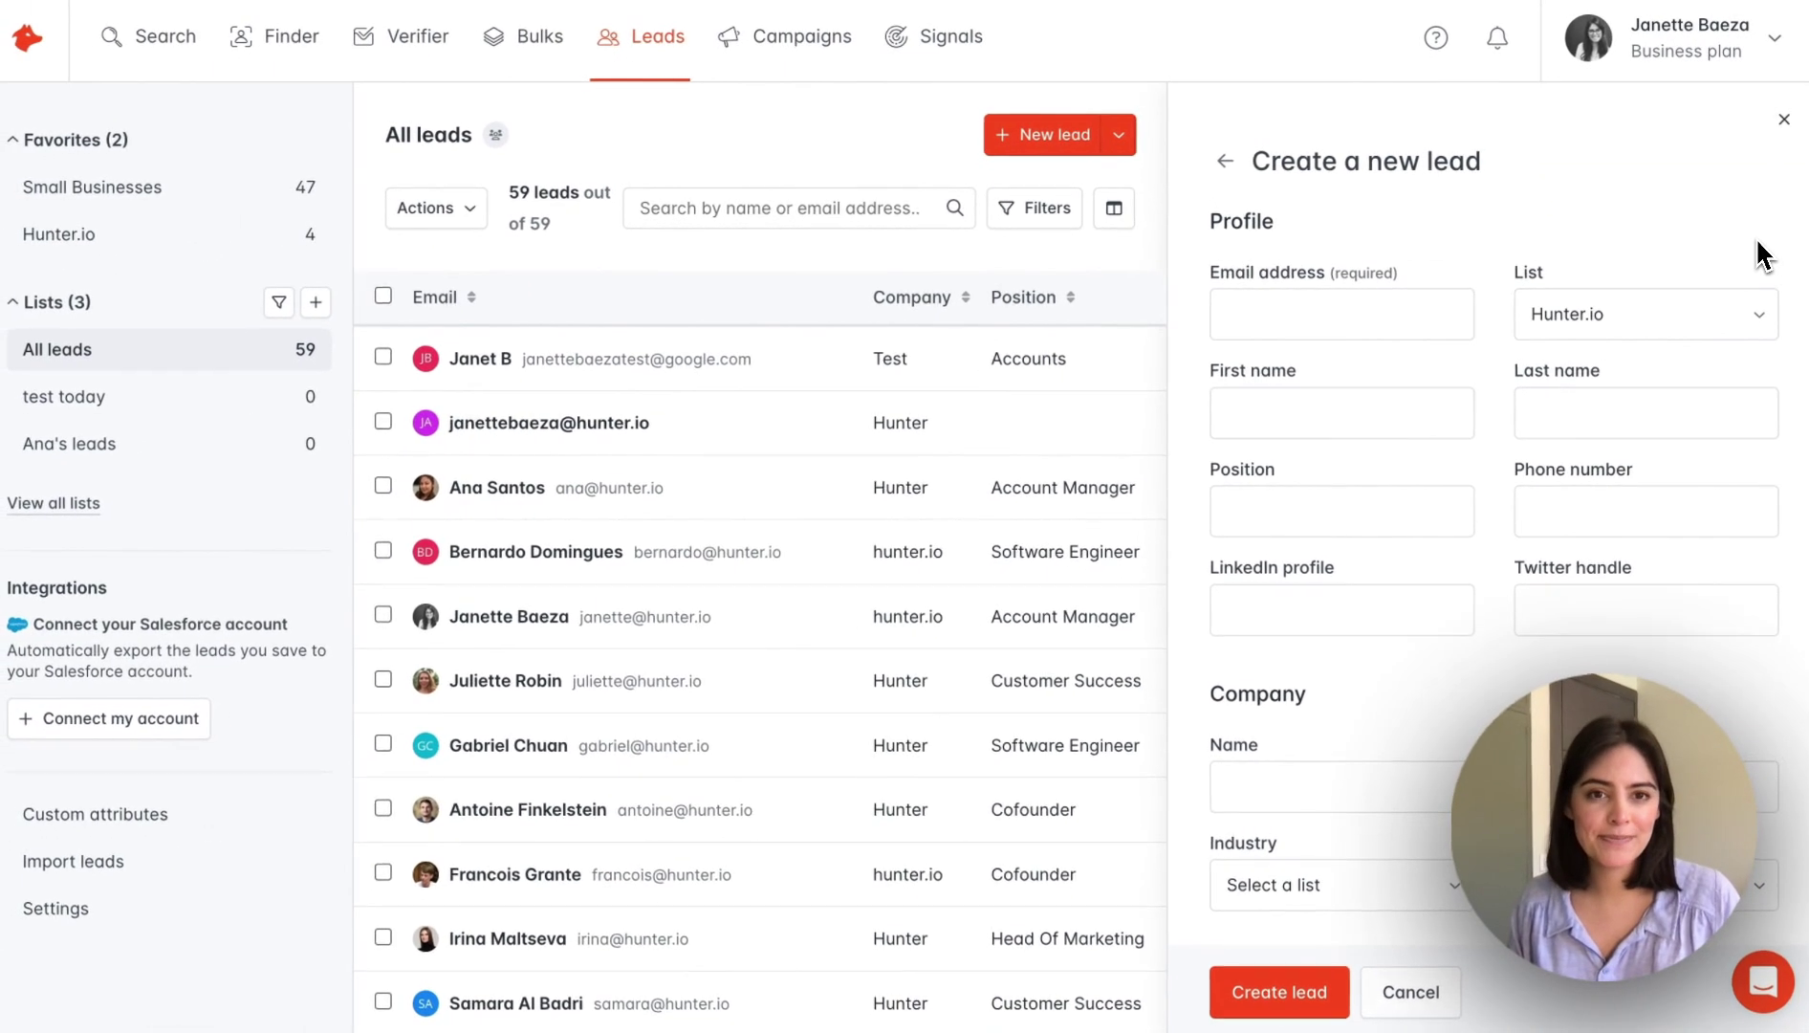
pyautogui.click(1785, 118)
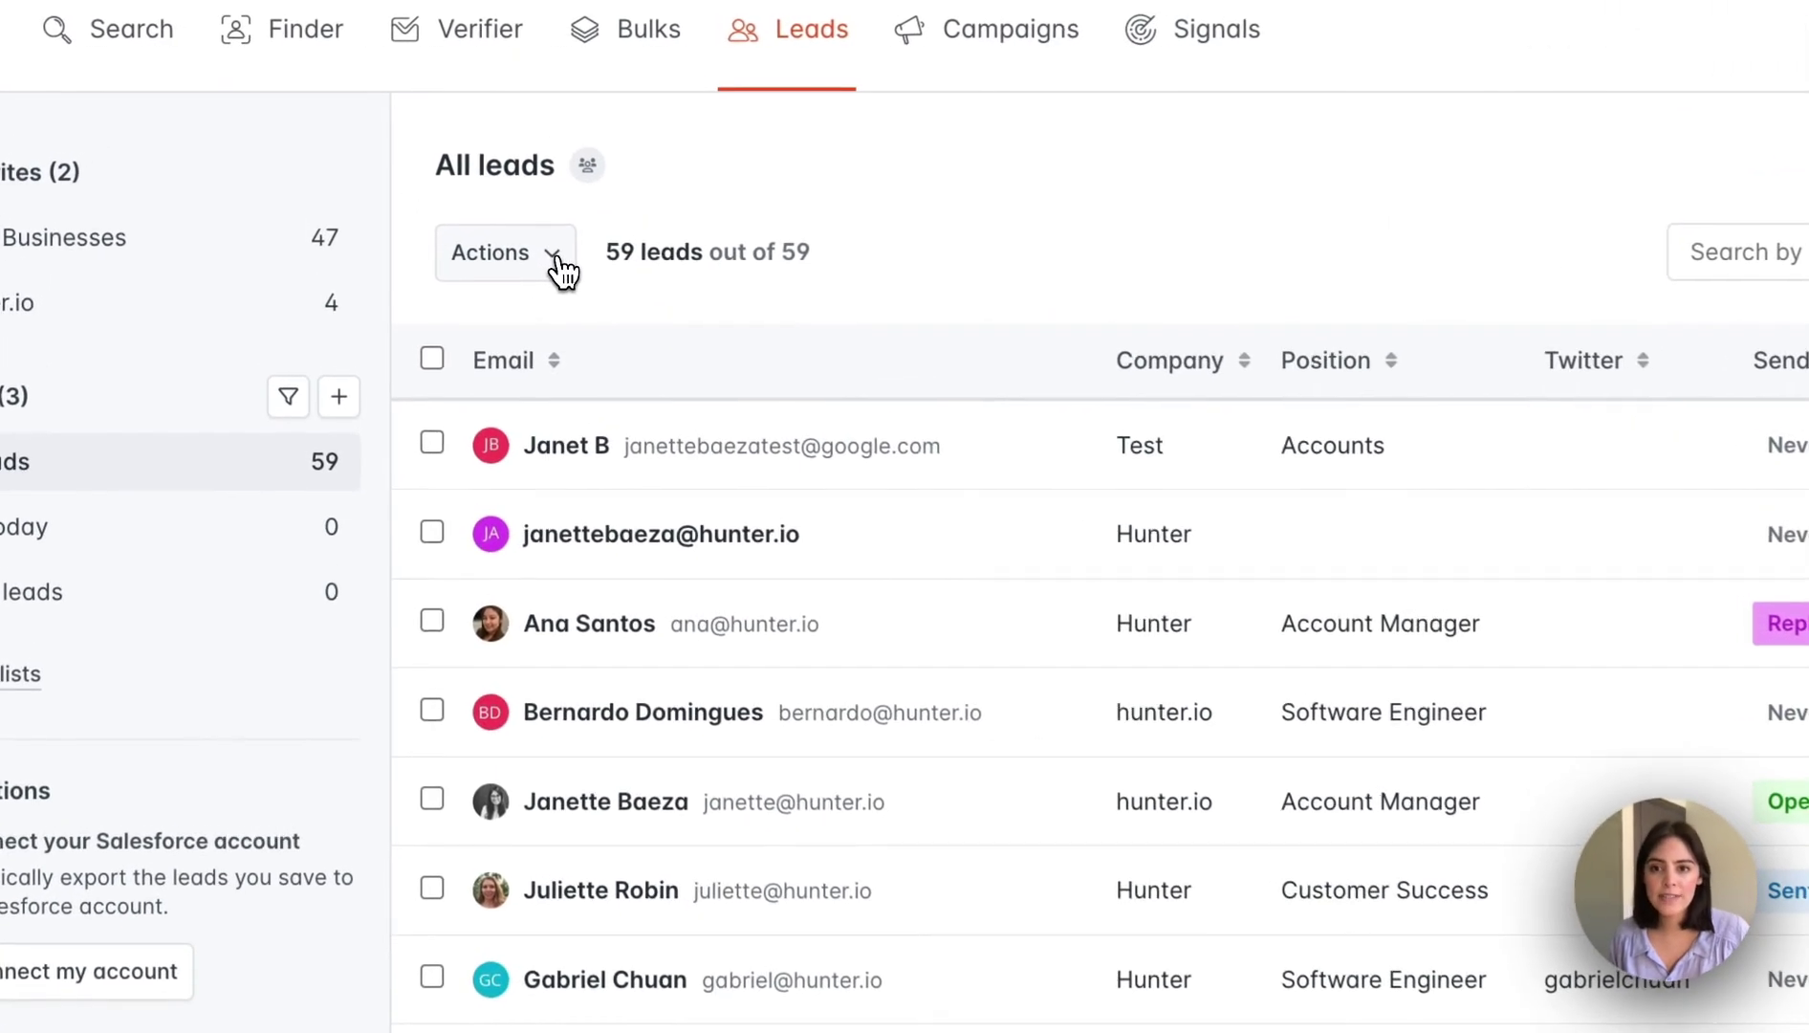
# Select the first two leads and review the Actions options: Verify, Add to a campaign, Delete
pyautogui.click(563, 270)
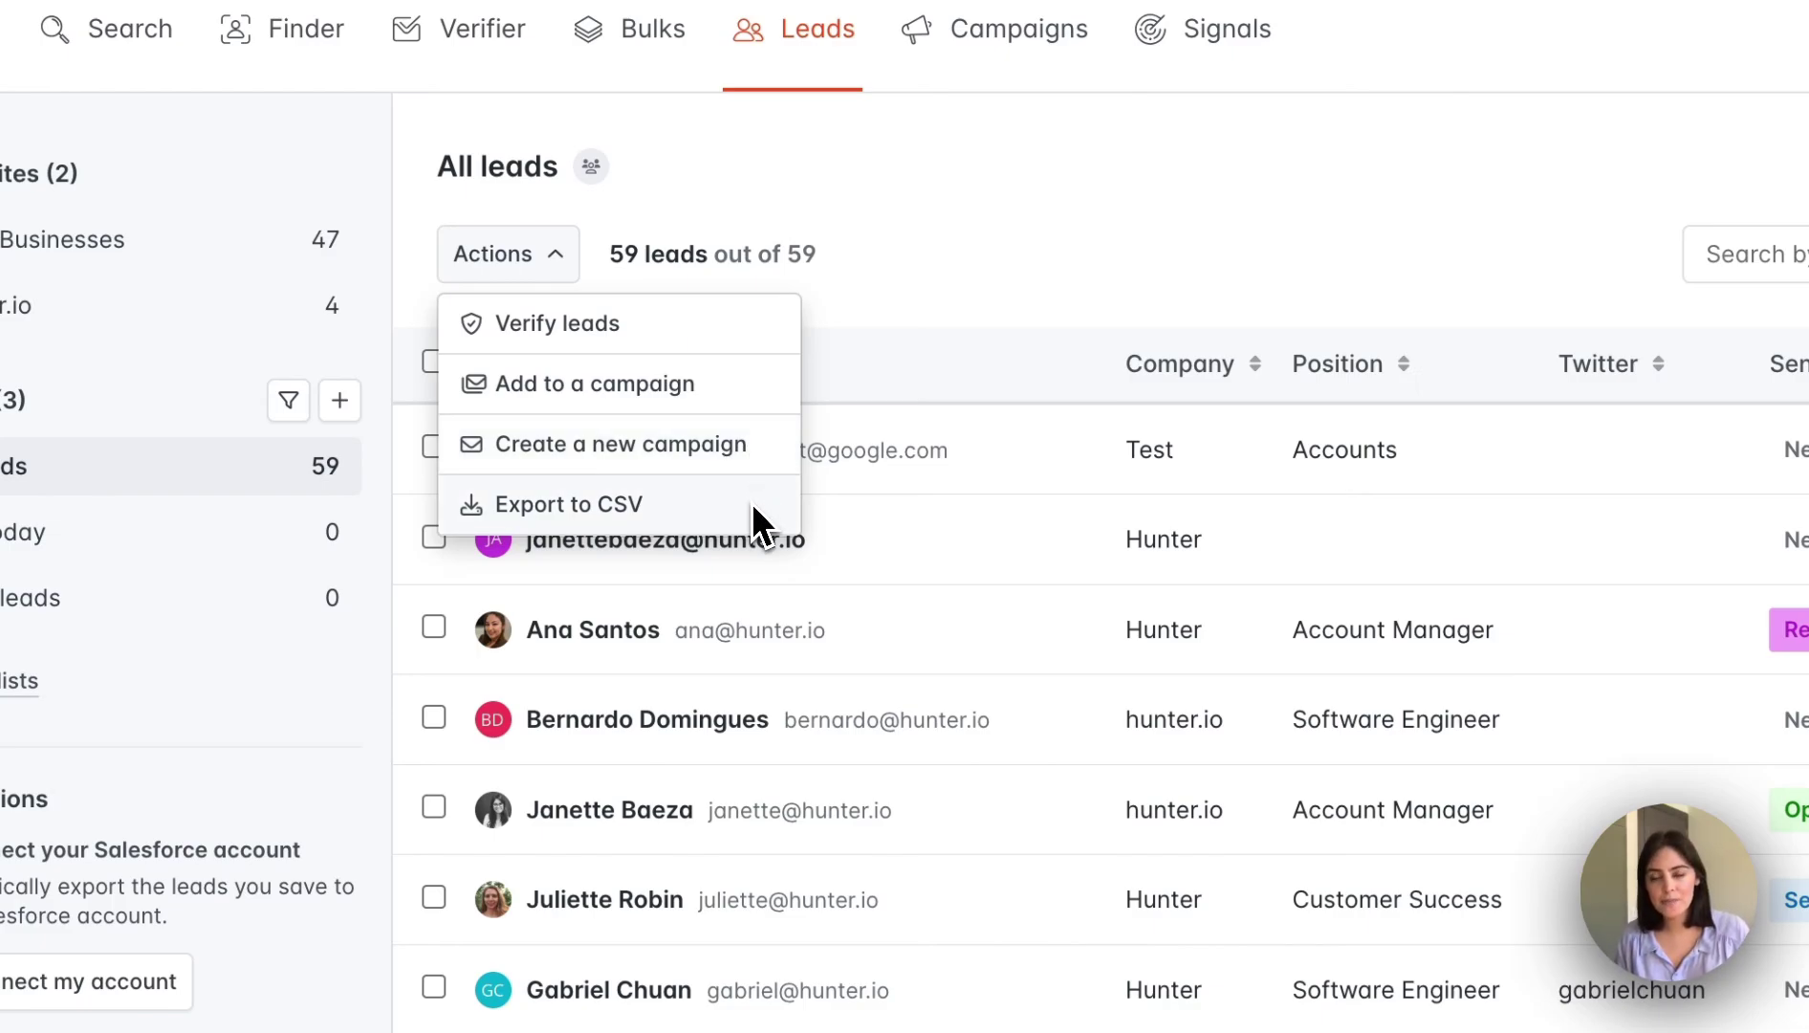
pyautogui.click(877, 304)
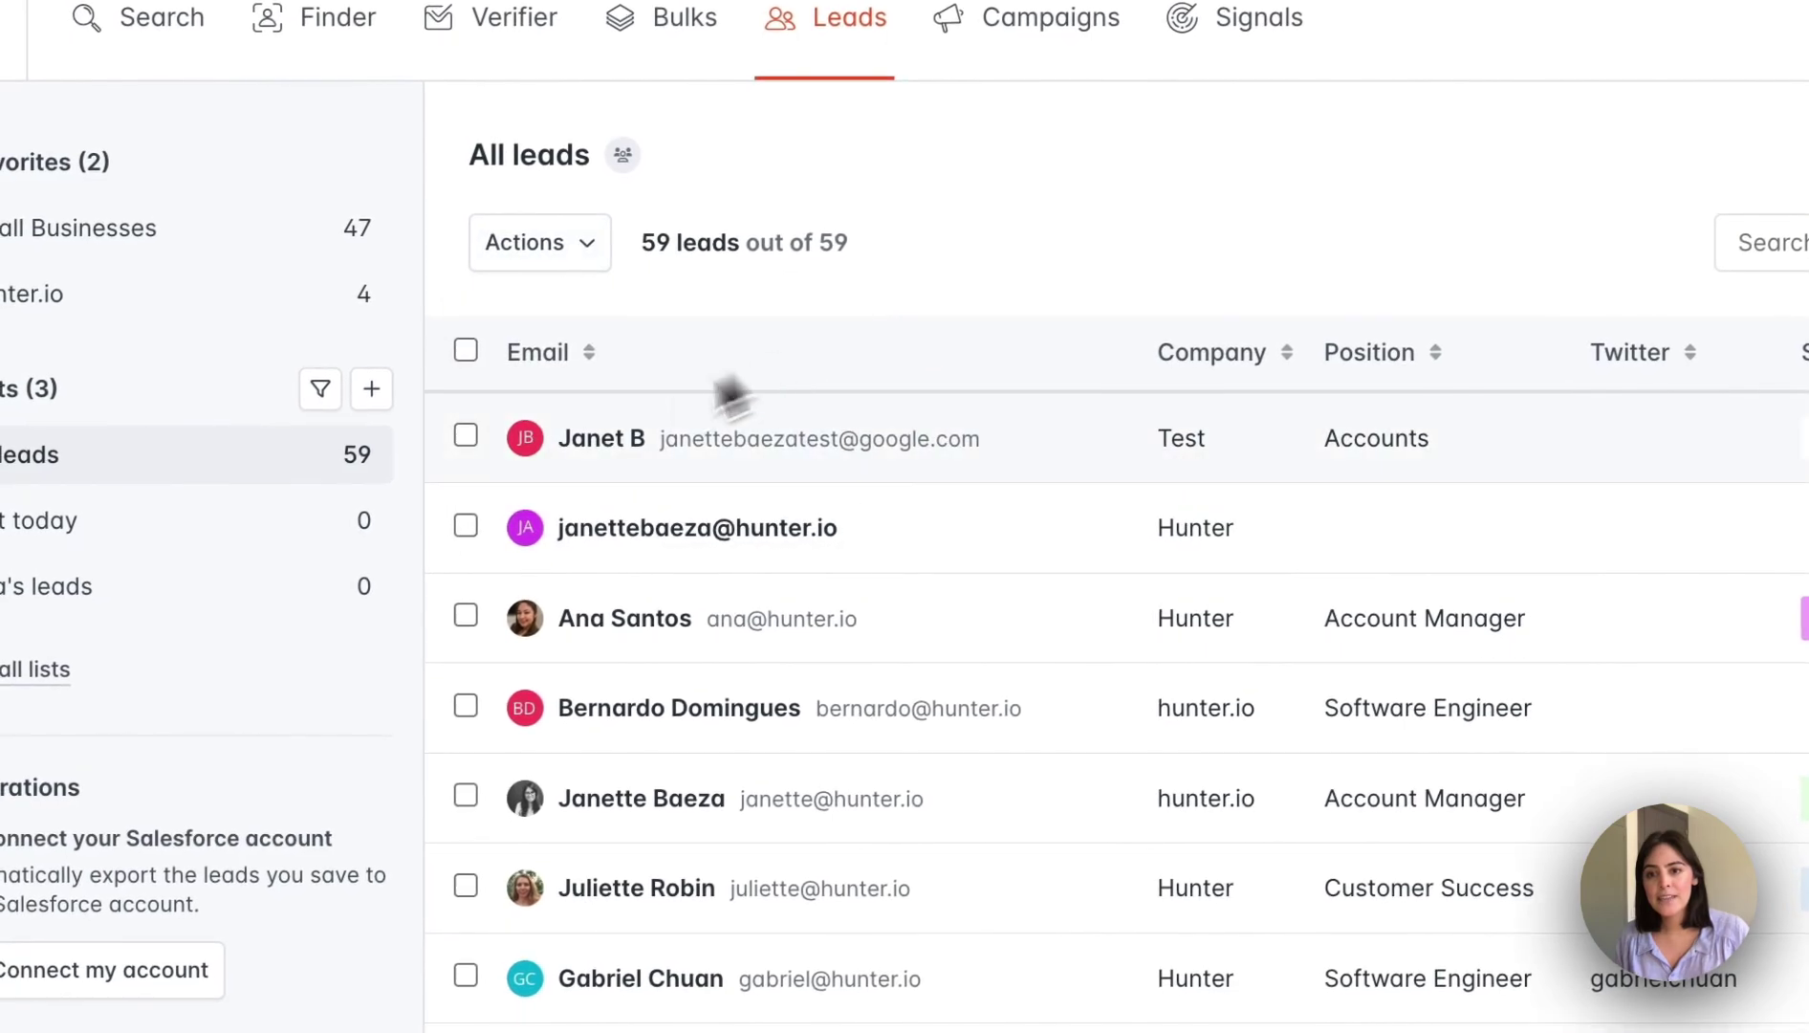
pyautogui.click(467, 436)
pyautogui.click(475, 534)
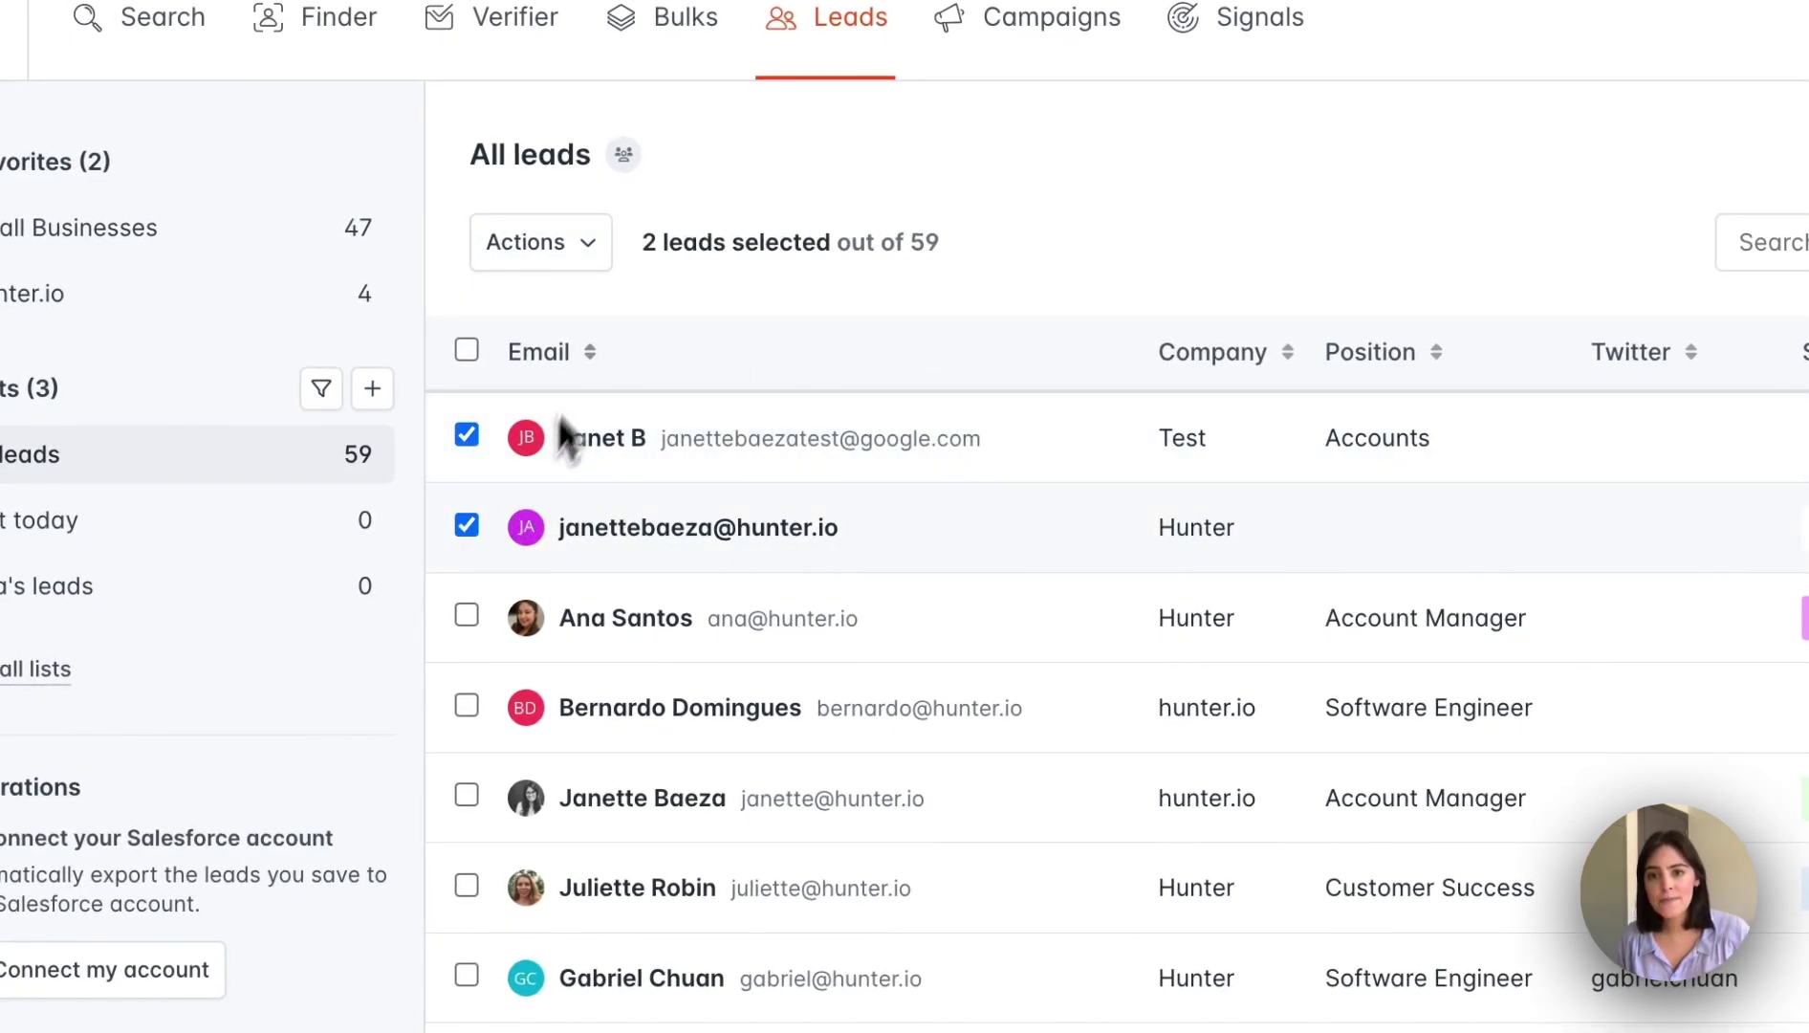
pyautogui.click(595, 260)
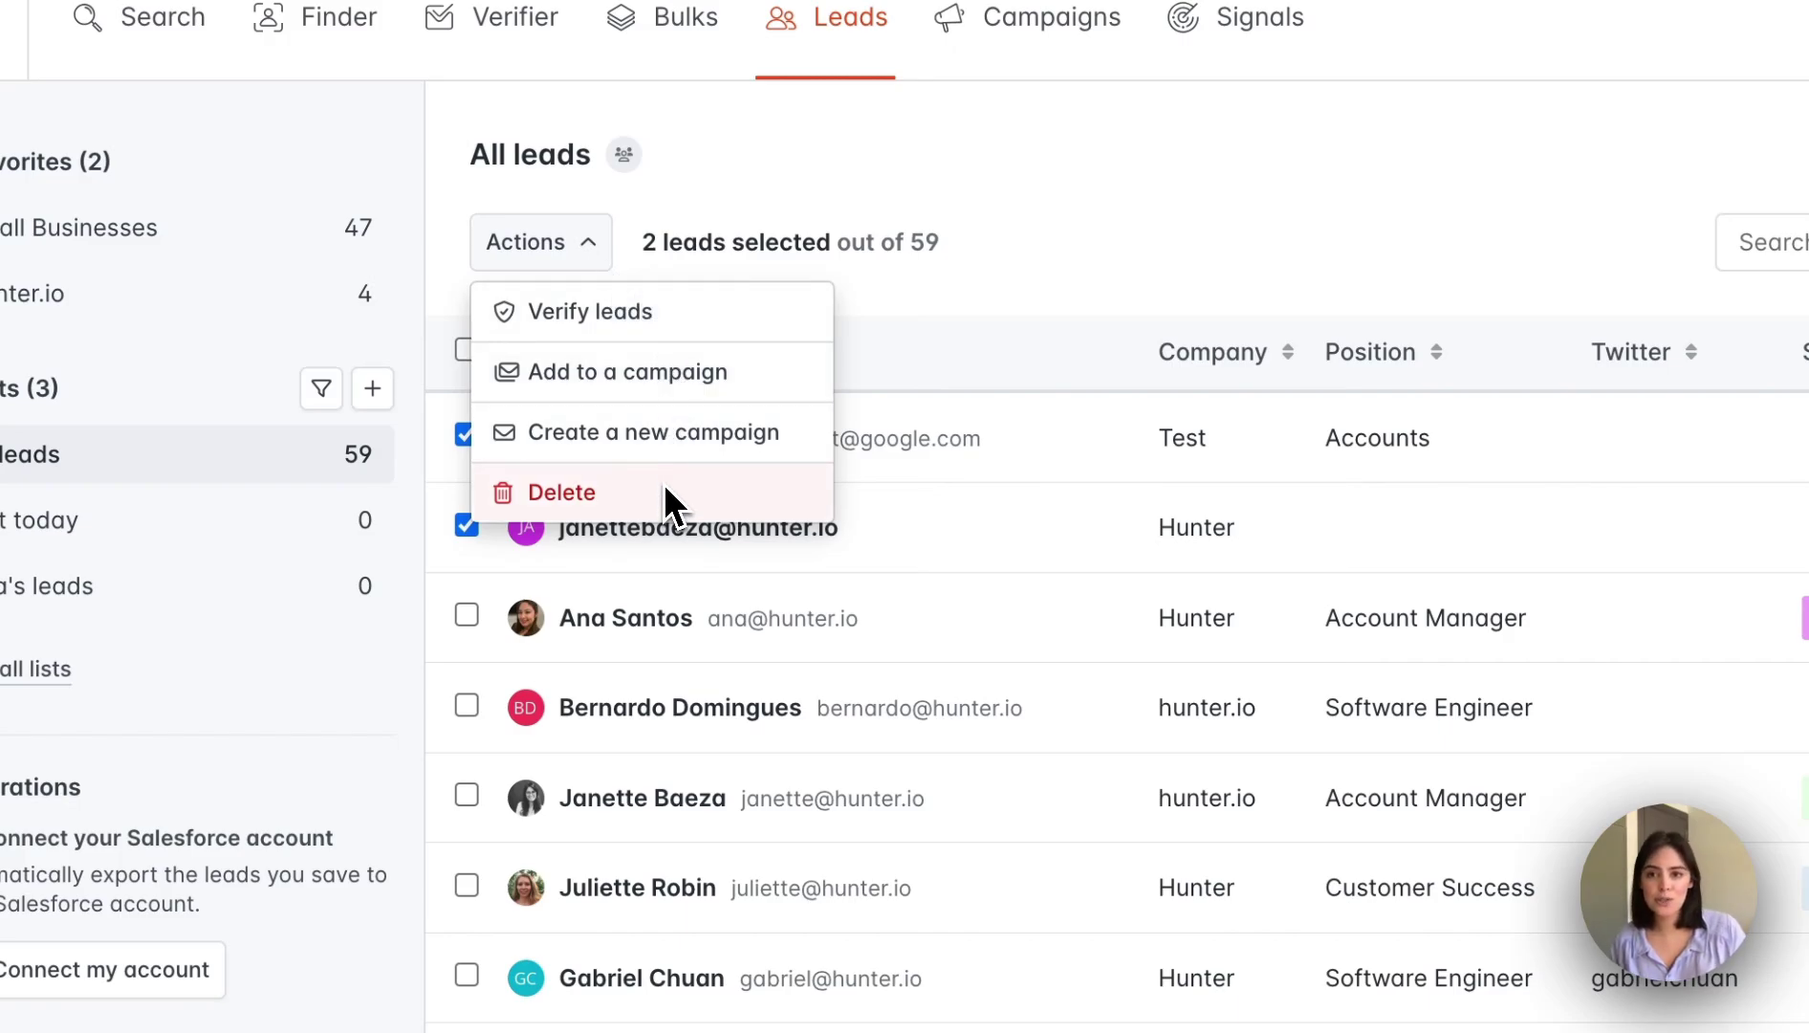
pyautogui.click(591, 245)
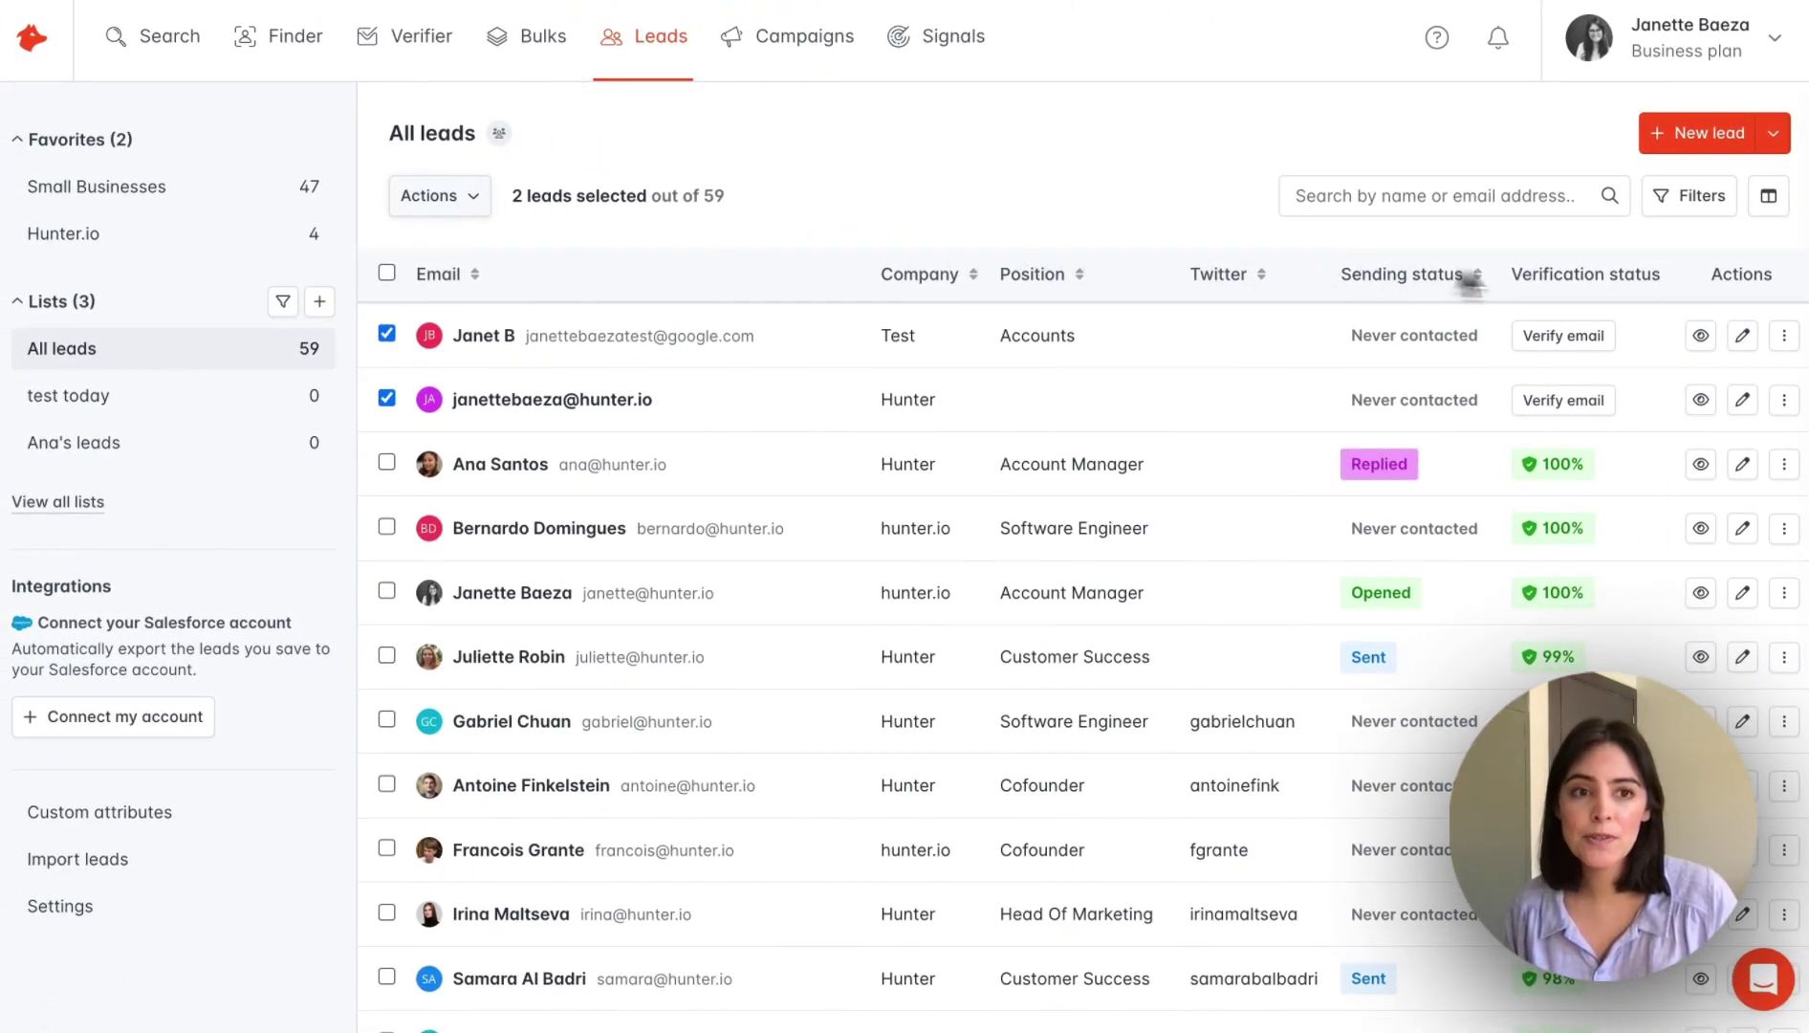
# Filter leads to company contains 'hunter' (12 leads), then remove that filter to restore all 59
pyautogui.click(1707, 199)
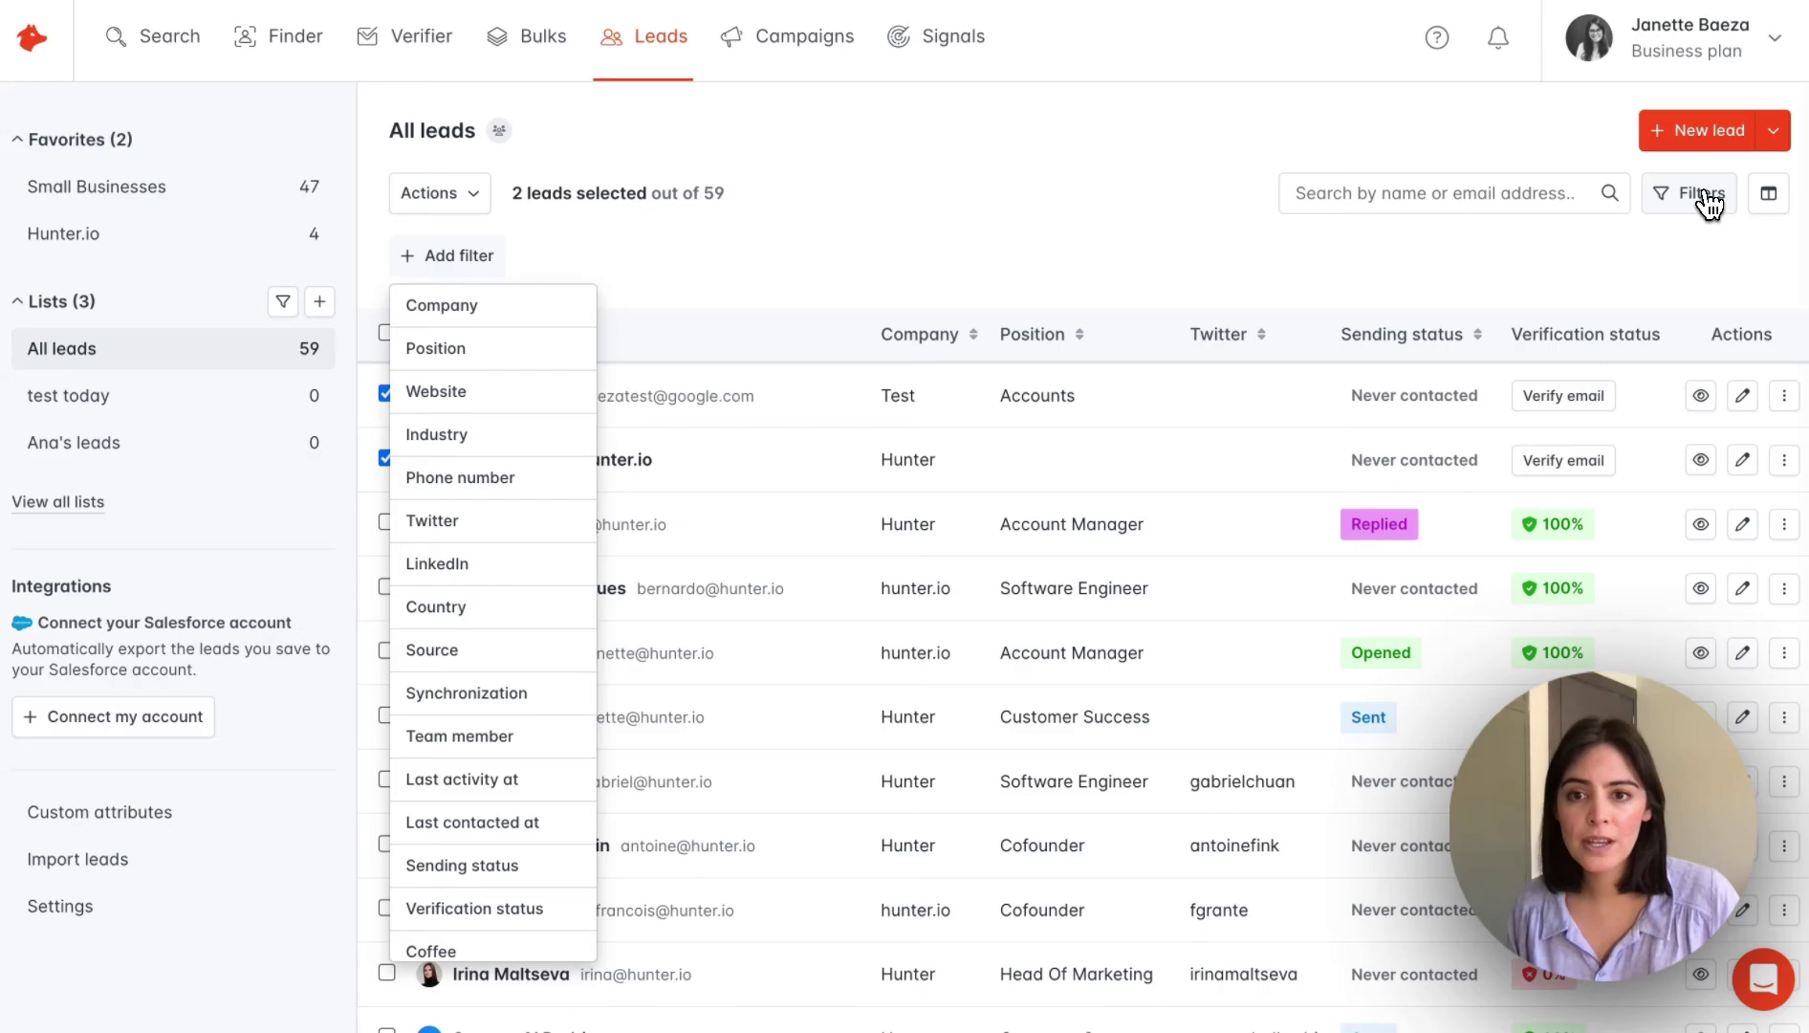
pyautogui.click(531, 306)
pyautogui.click(422, 306)
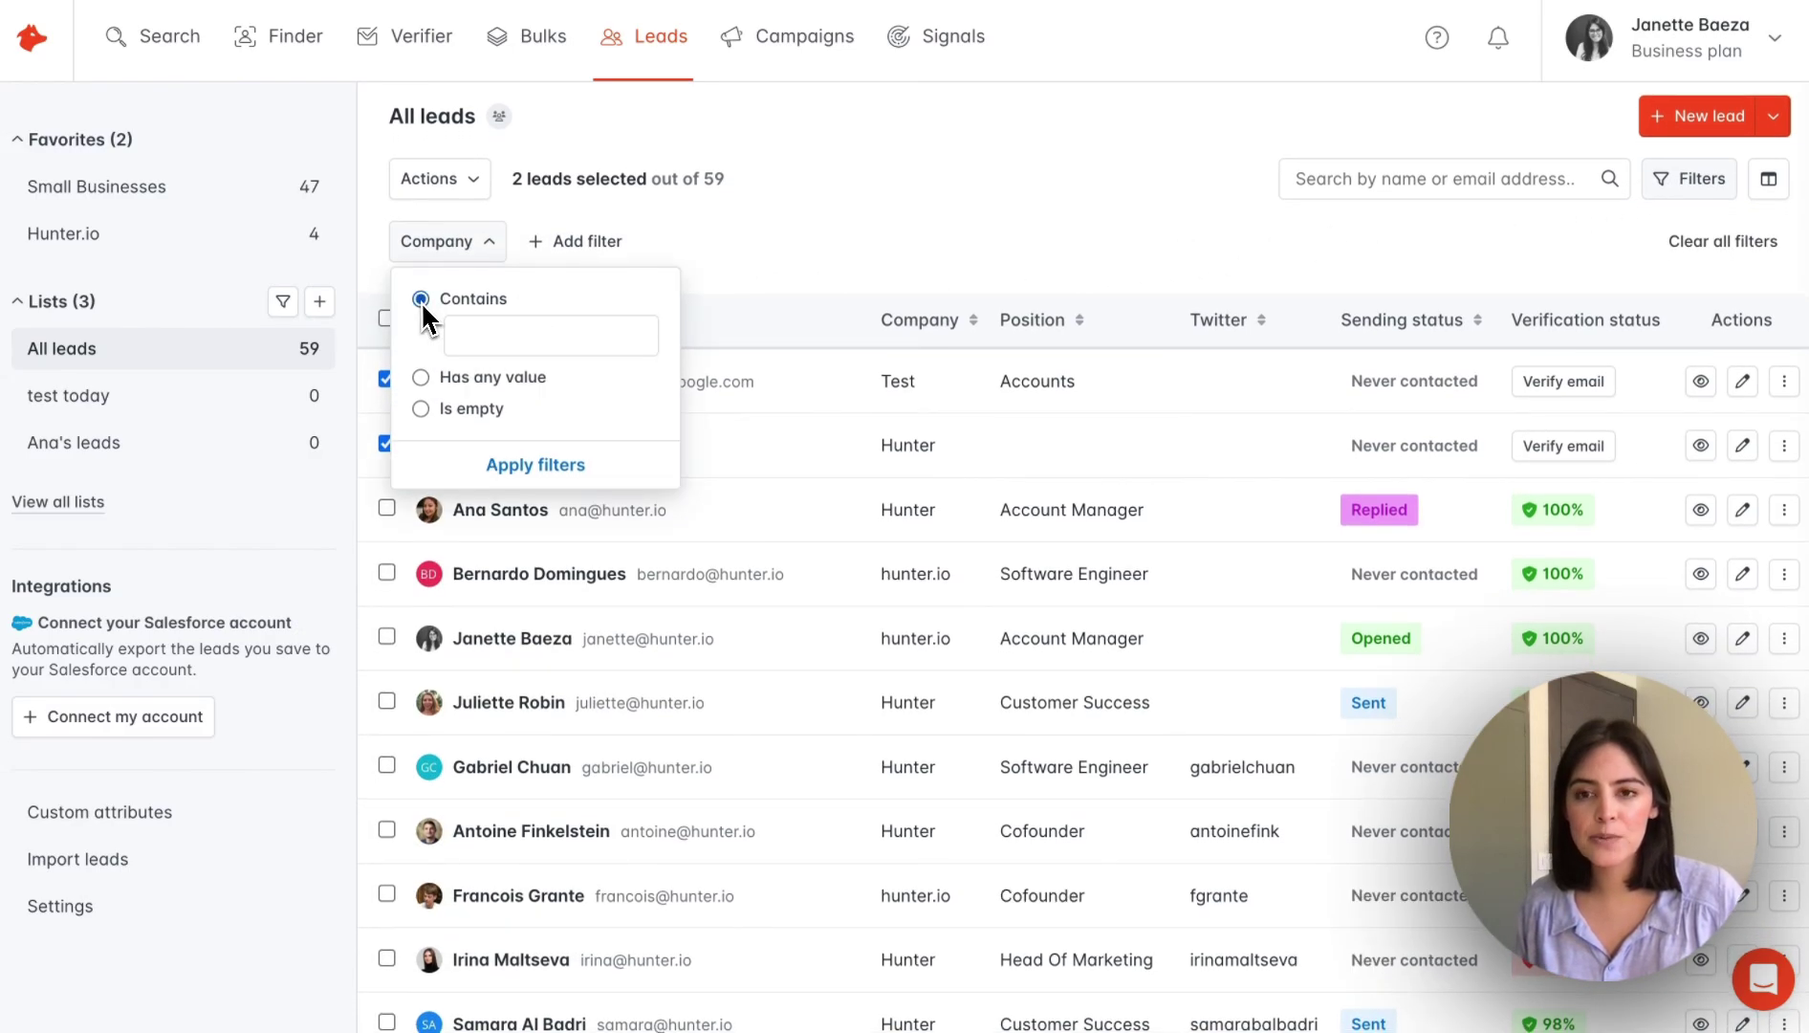
pyautogui.click(470, 330)
pyautogui.click(561, 486)
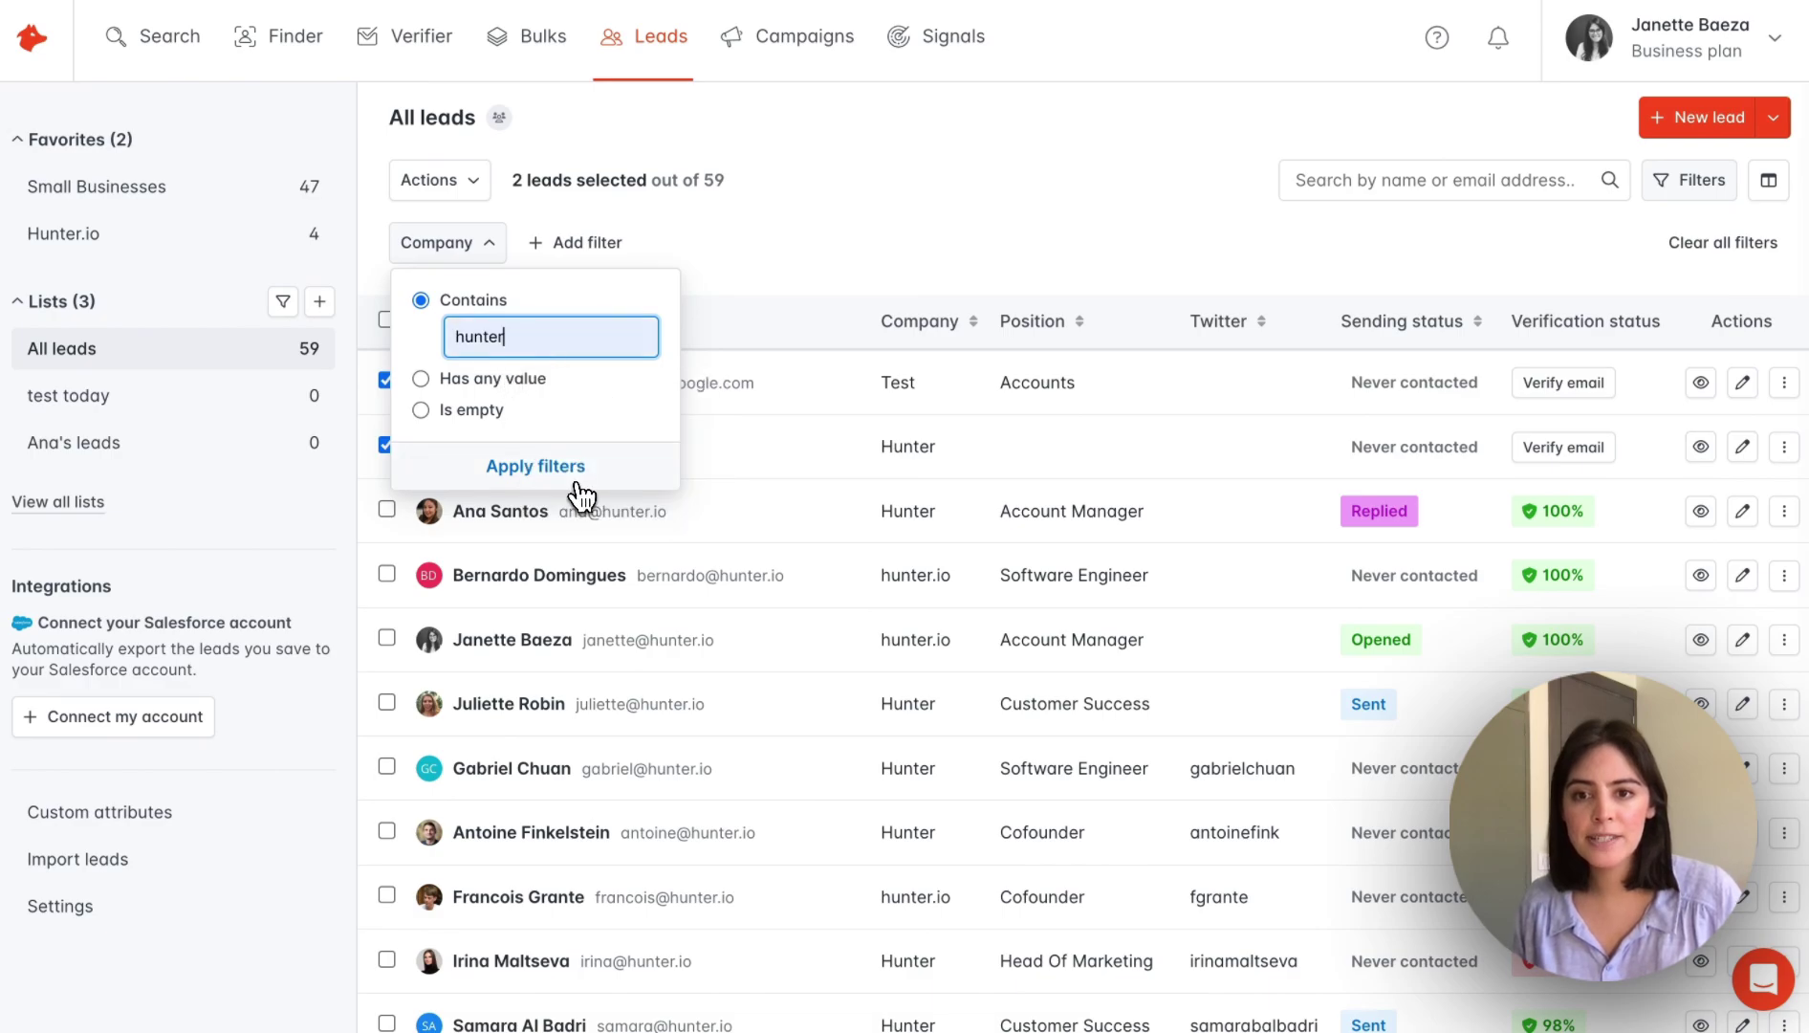
pyautogui.click(559, 465)
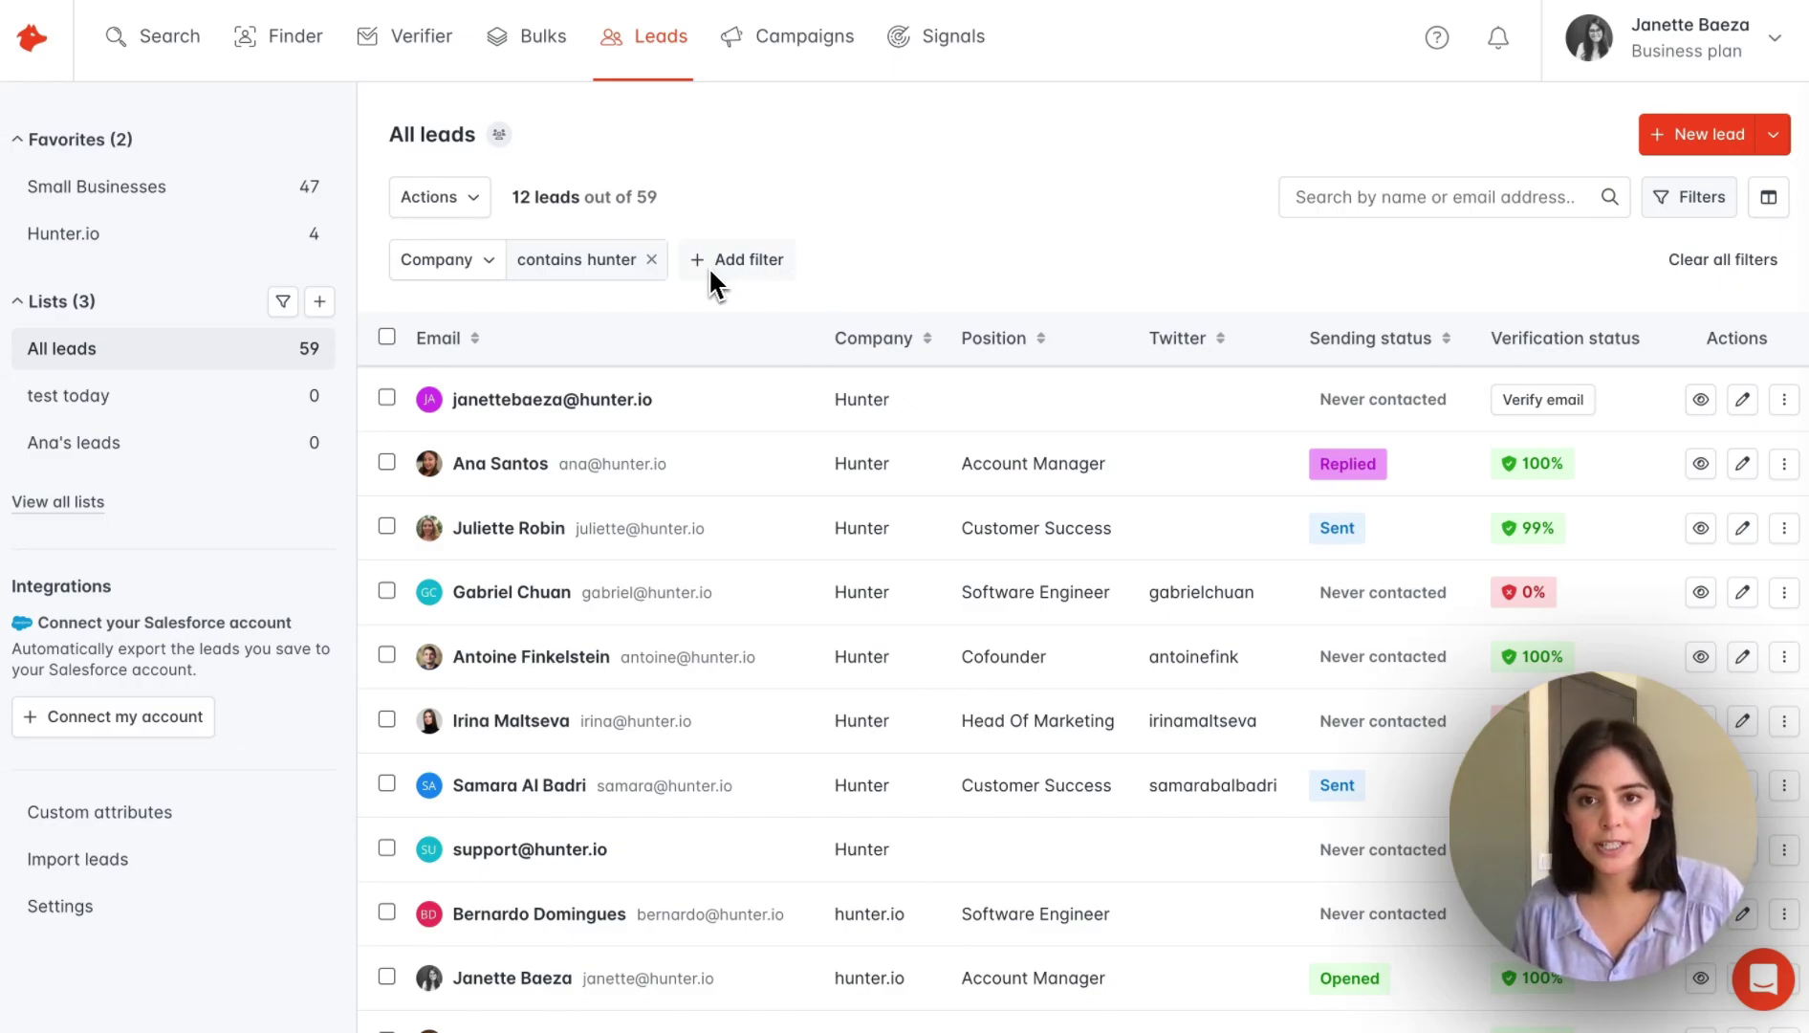
pyautogui.click(653, 262)
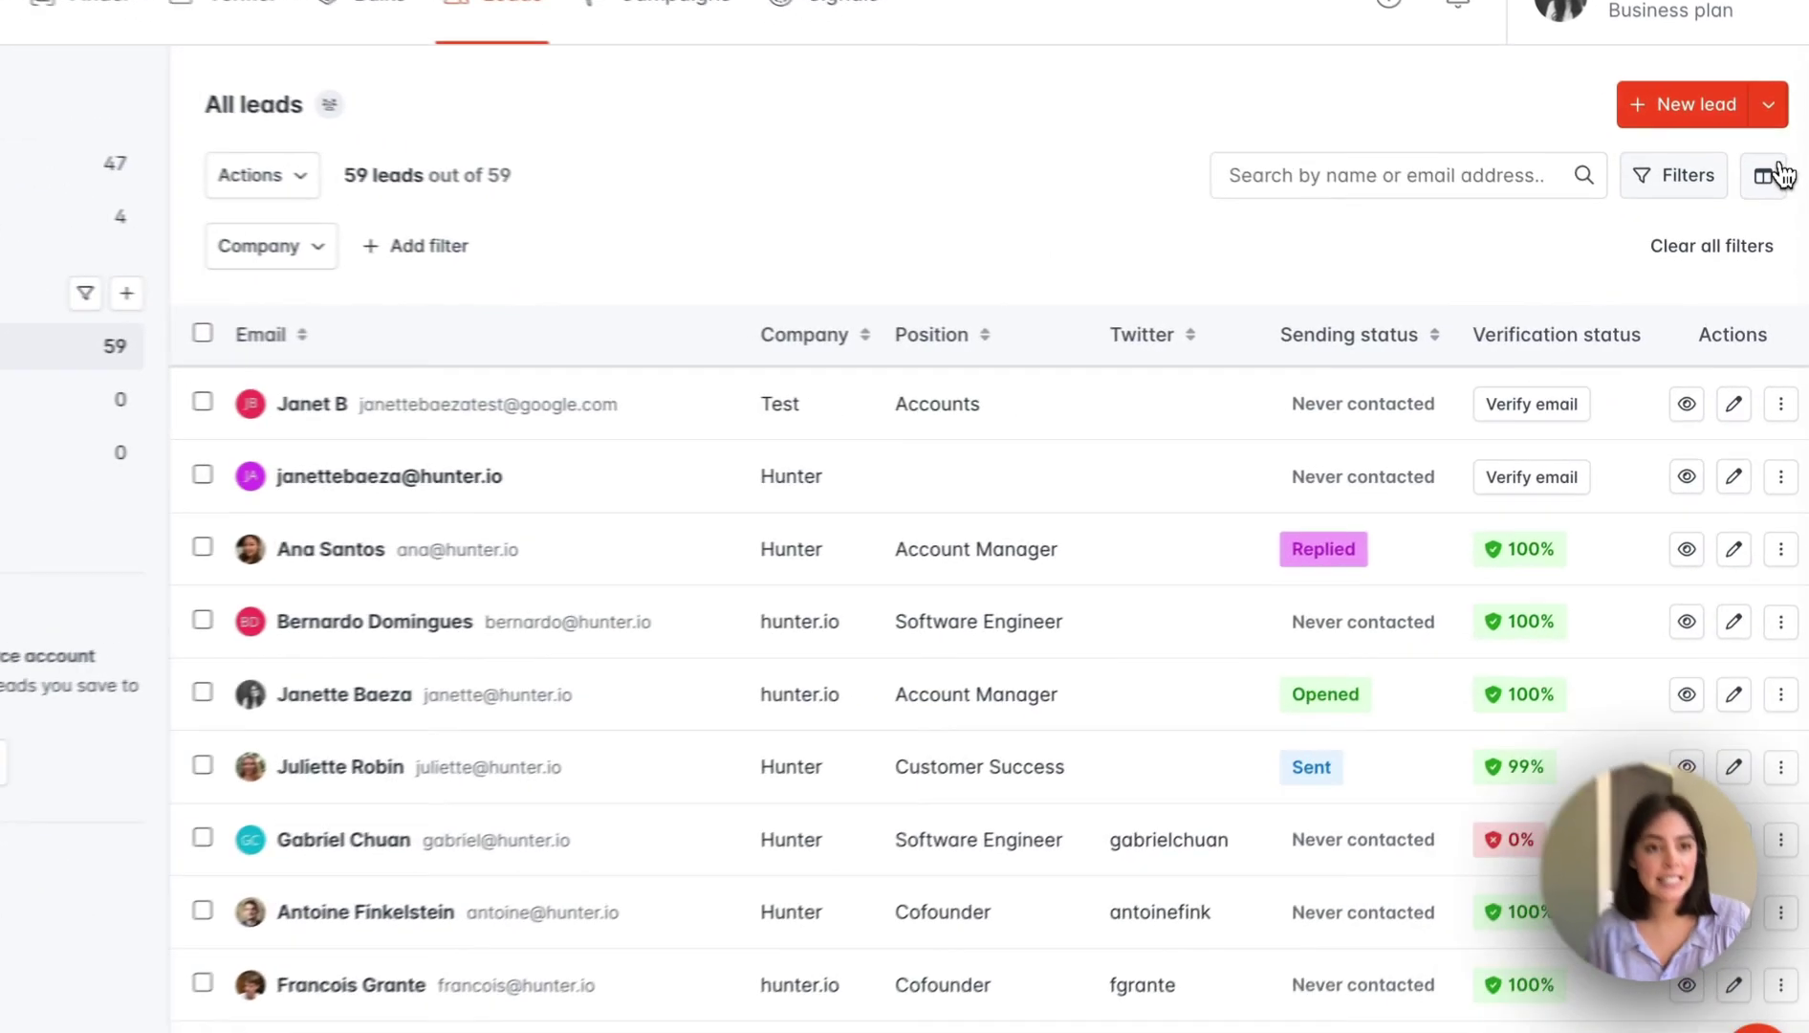
# Replace the Twitter column with Website in the leads table's displayed columns
pyautogui.click(1781, 174)
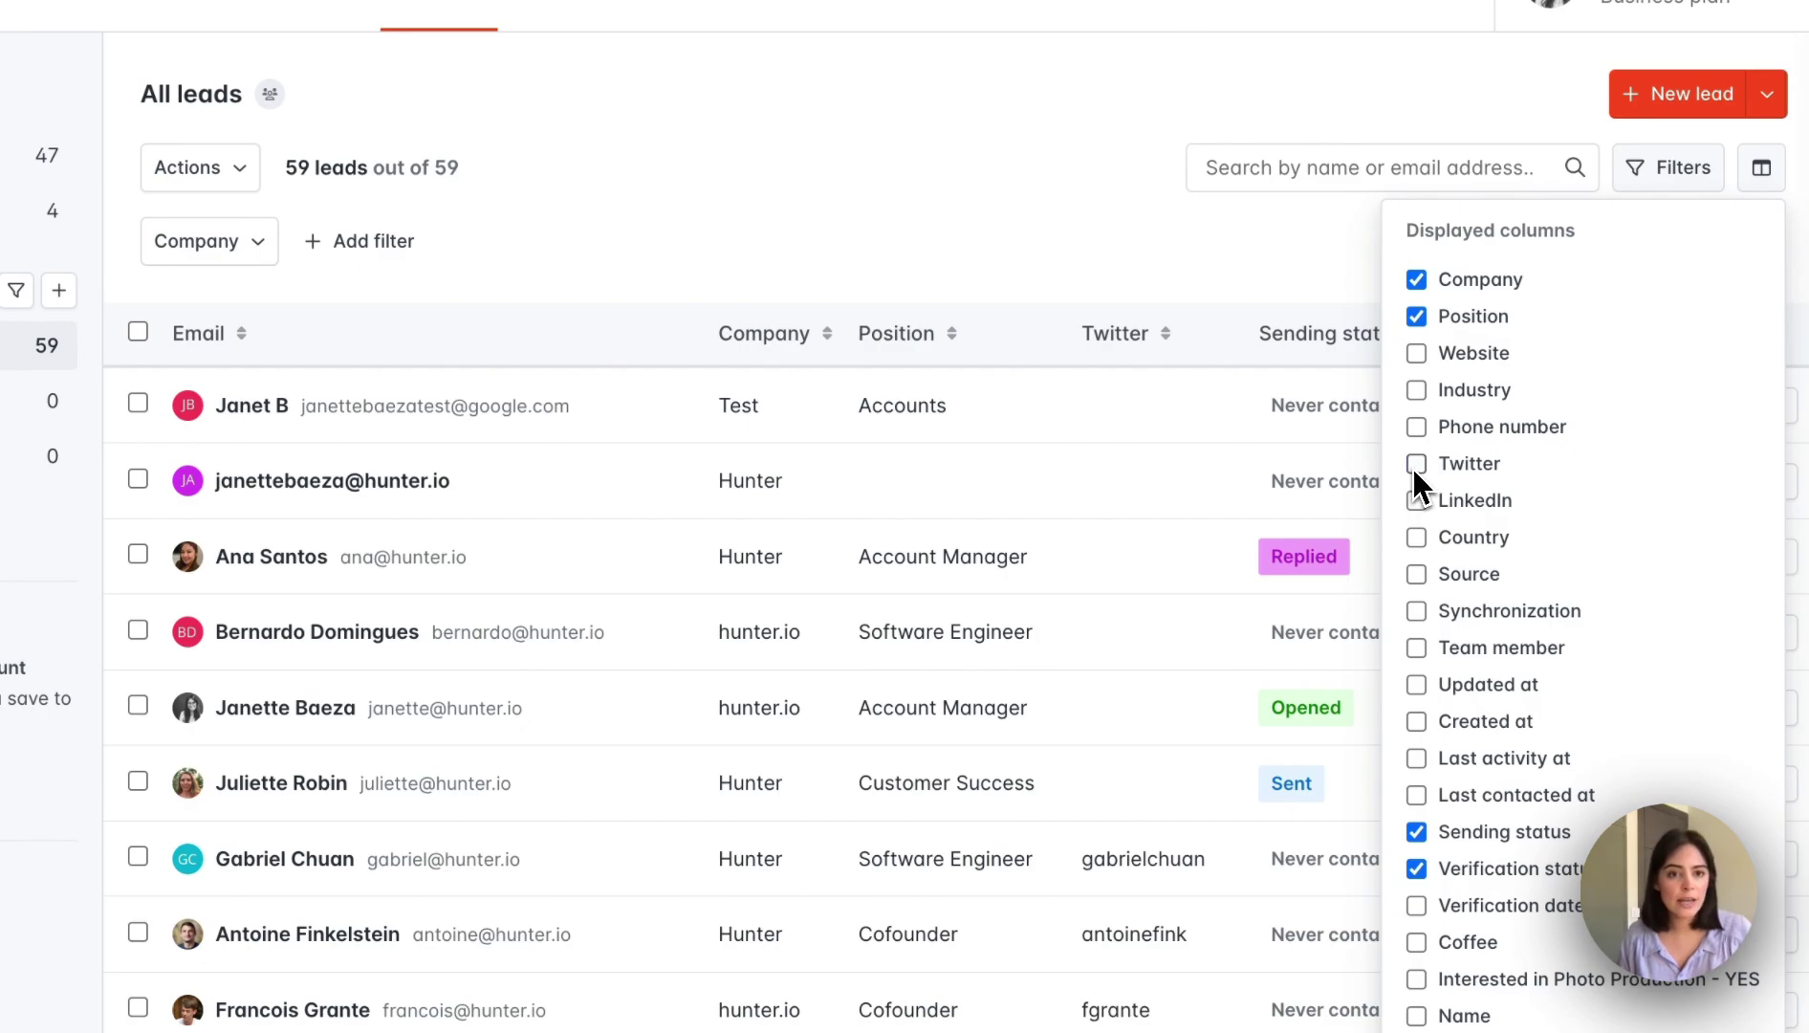
pyautogui.click(1416, 353)
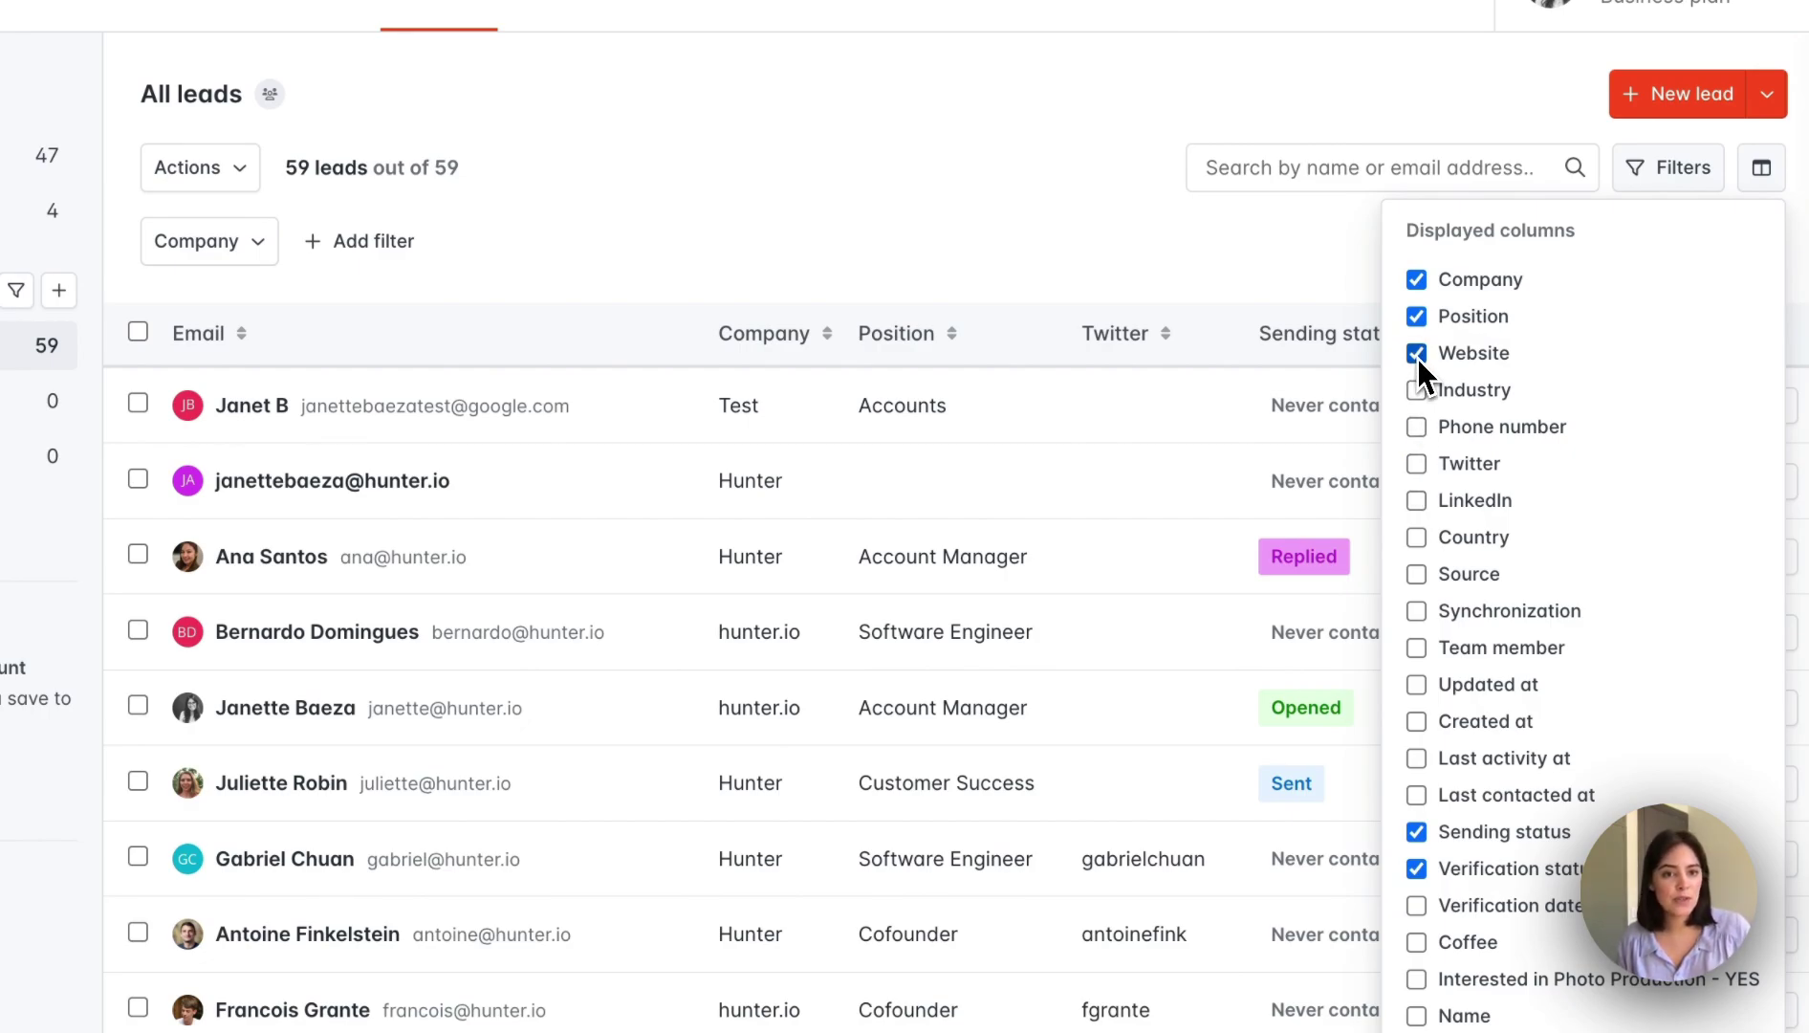
pyautogui.click(1587, 980)
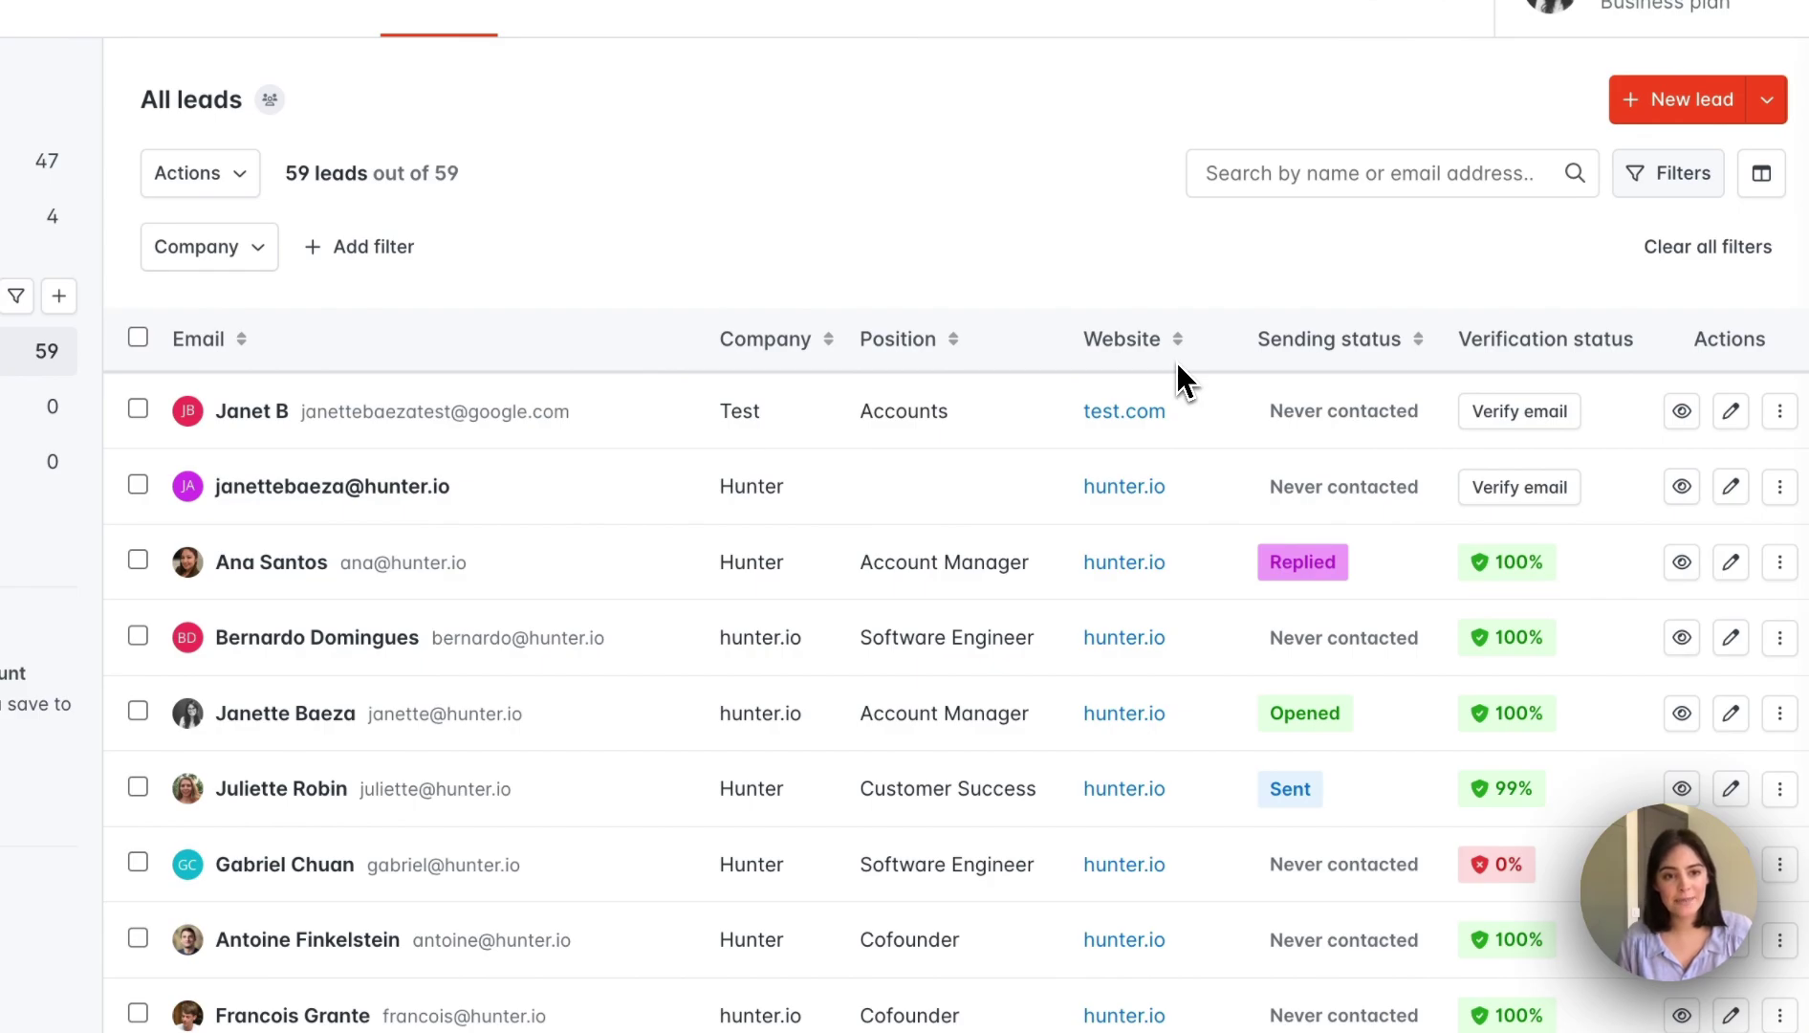
pyautogui.scroll(-3, 1177, 464)
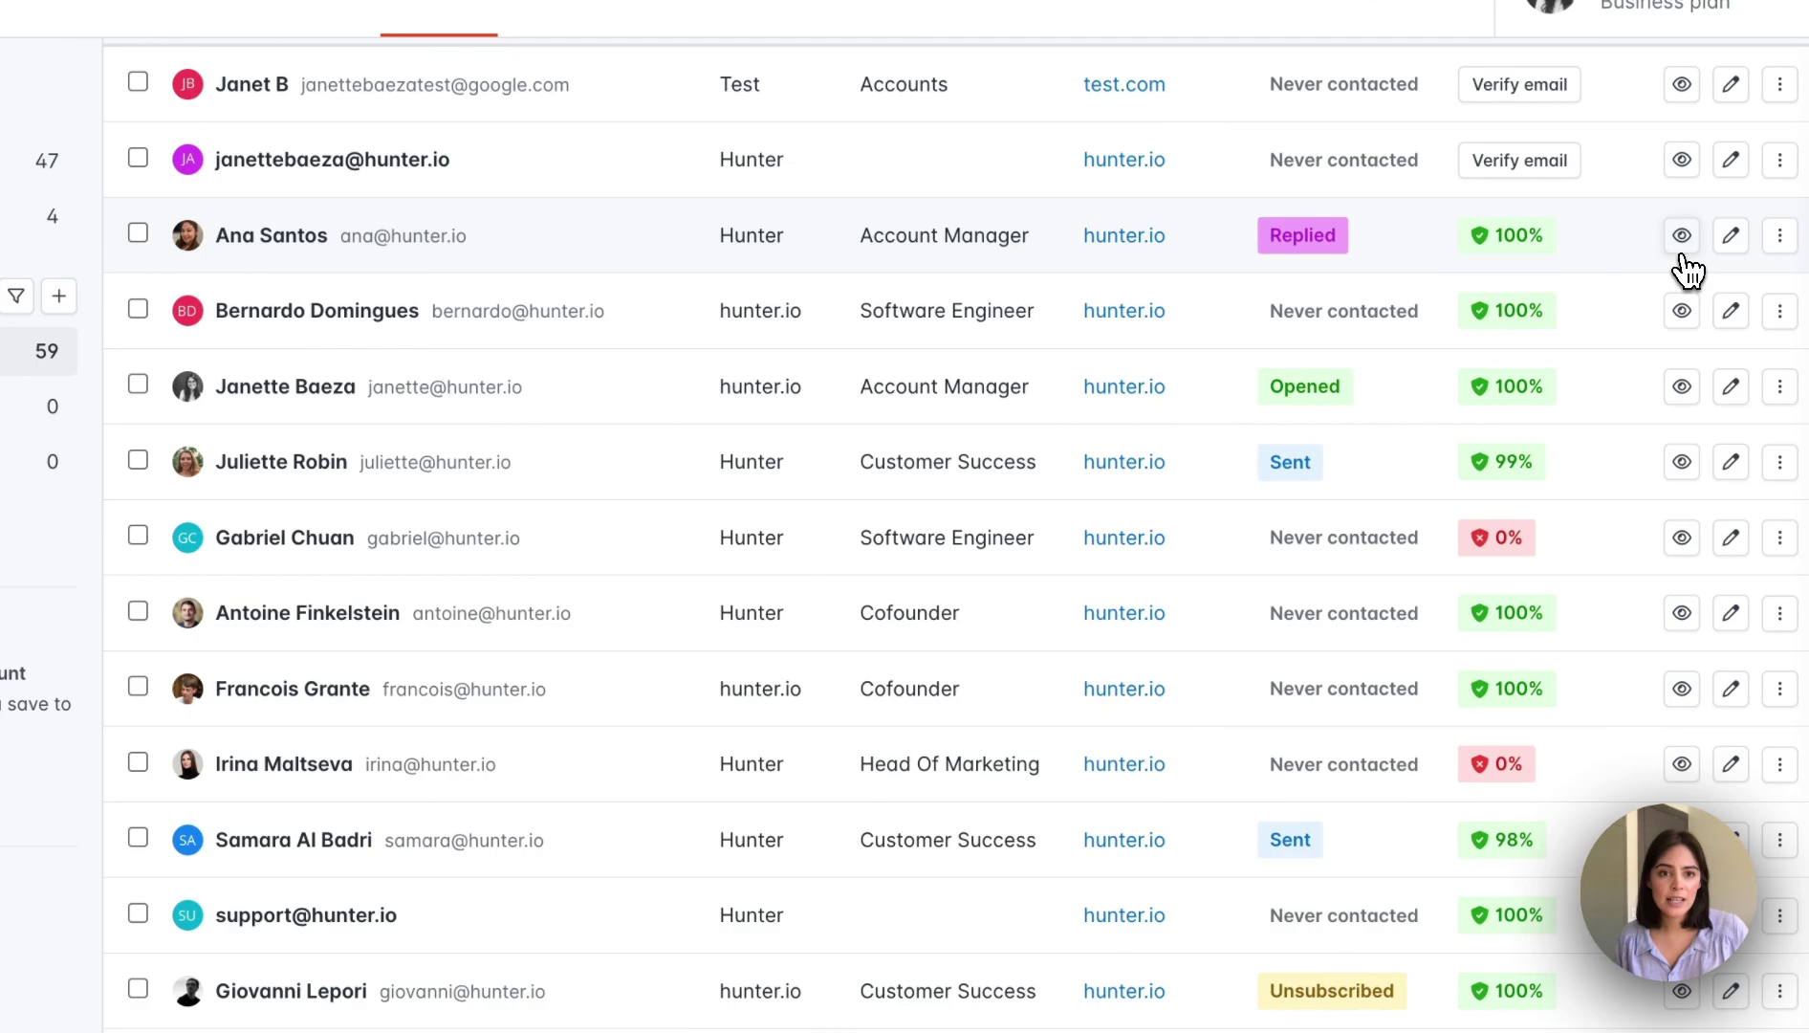
pyautogui.click(1682, 247)
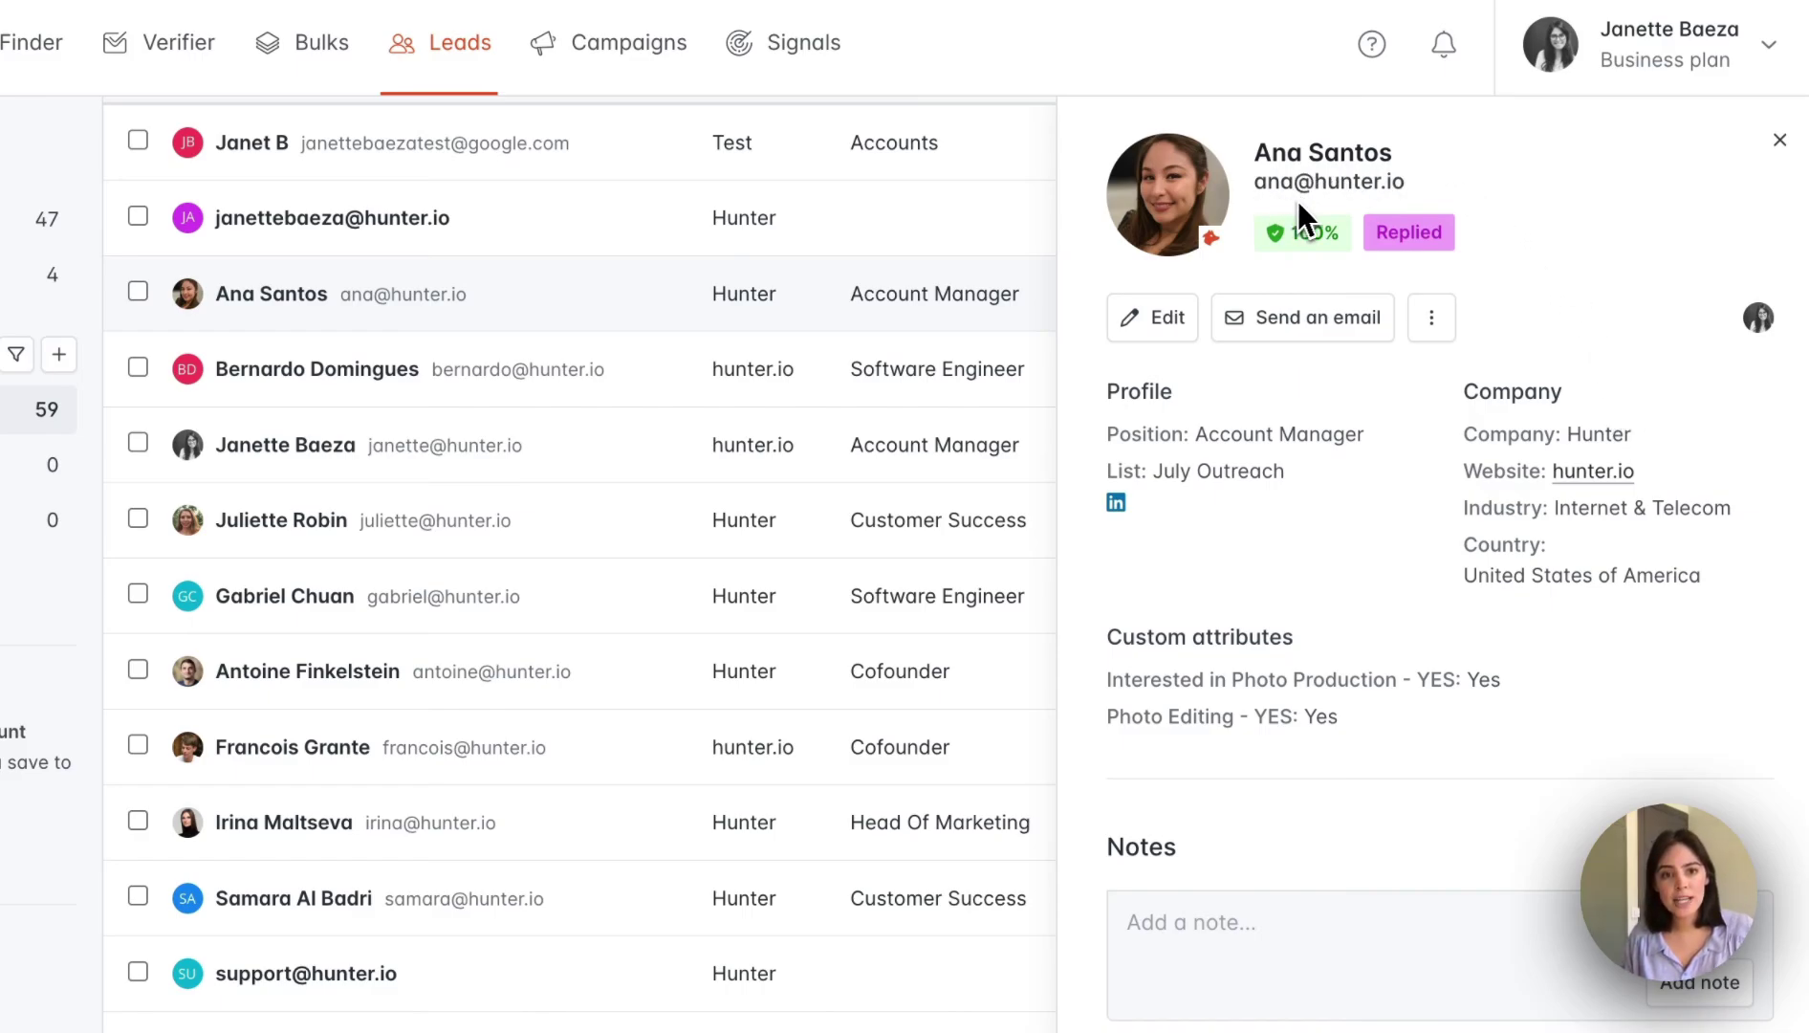
pyautogui.moveTo(1326, 222)
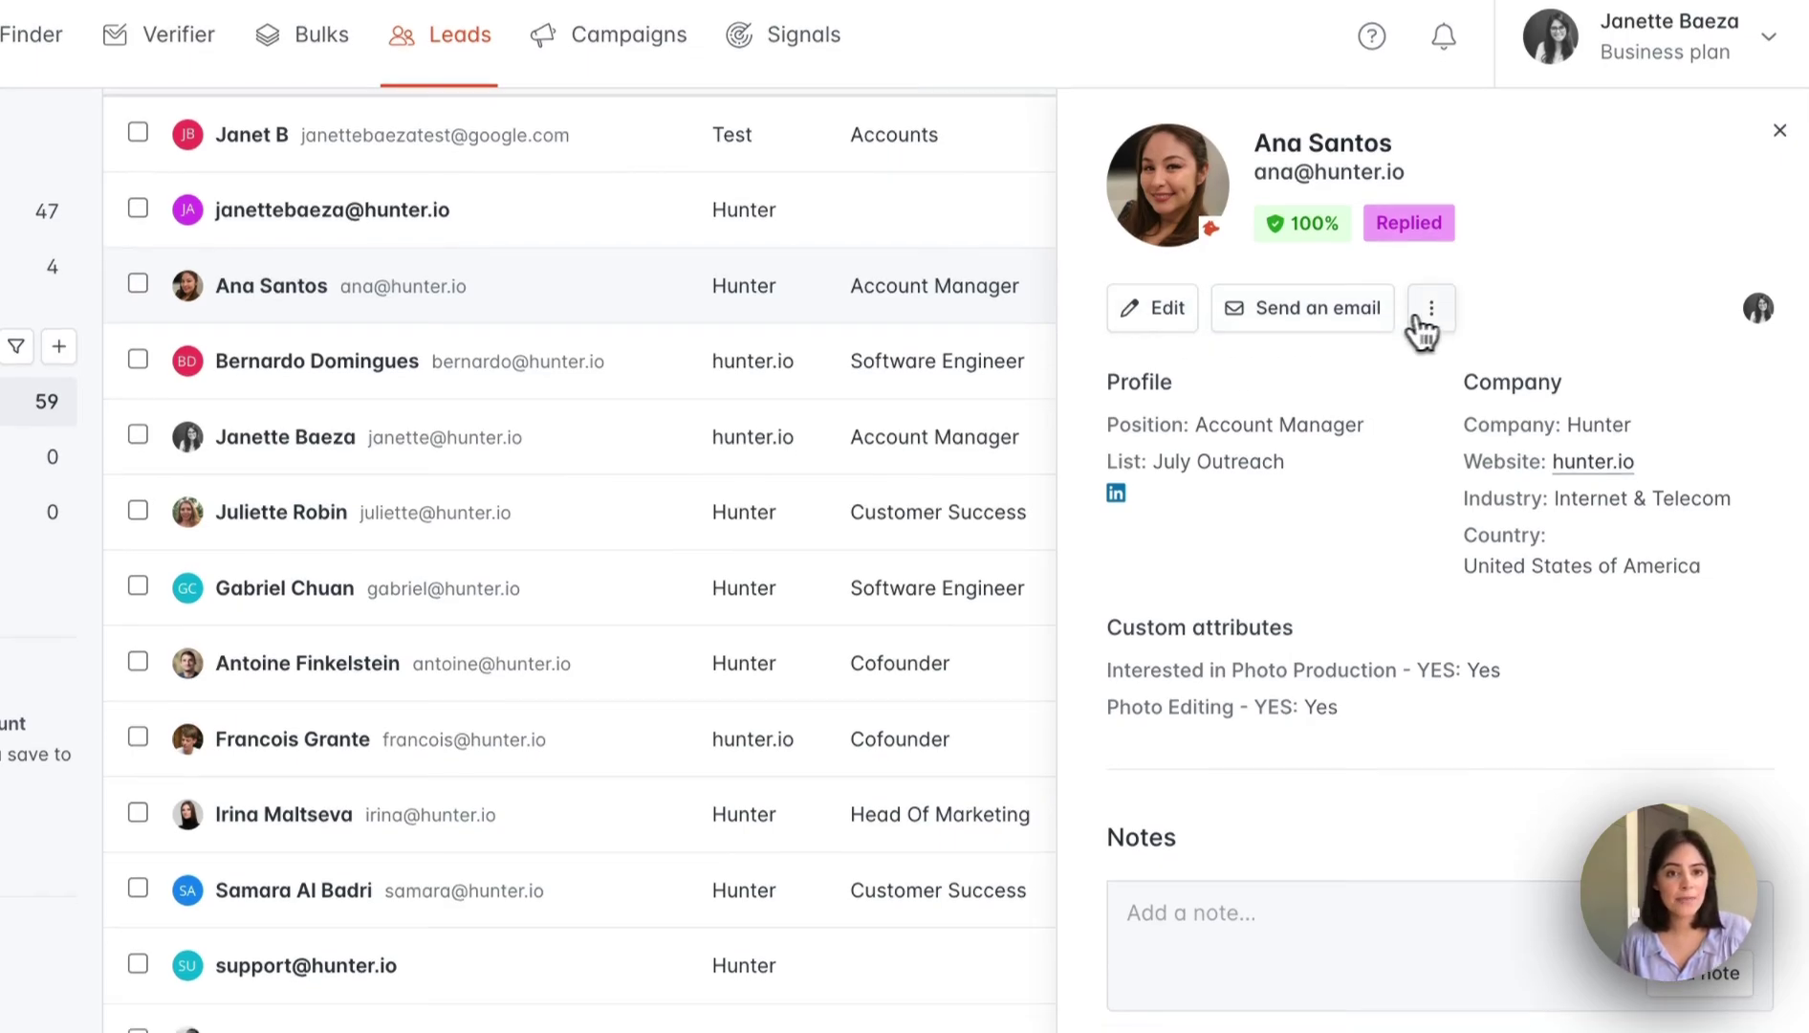
pyautogui.click(1433, 318)
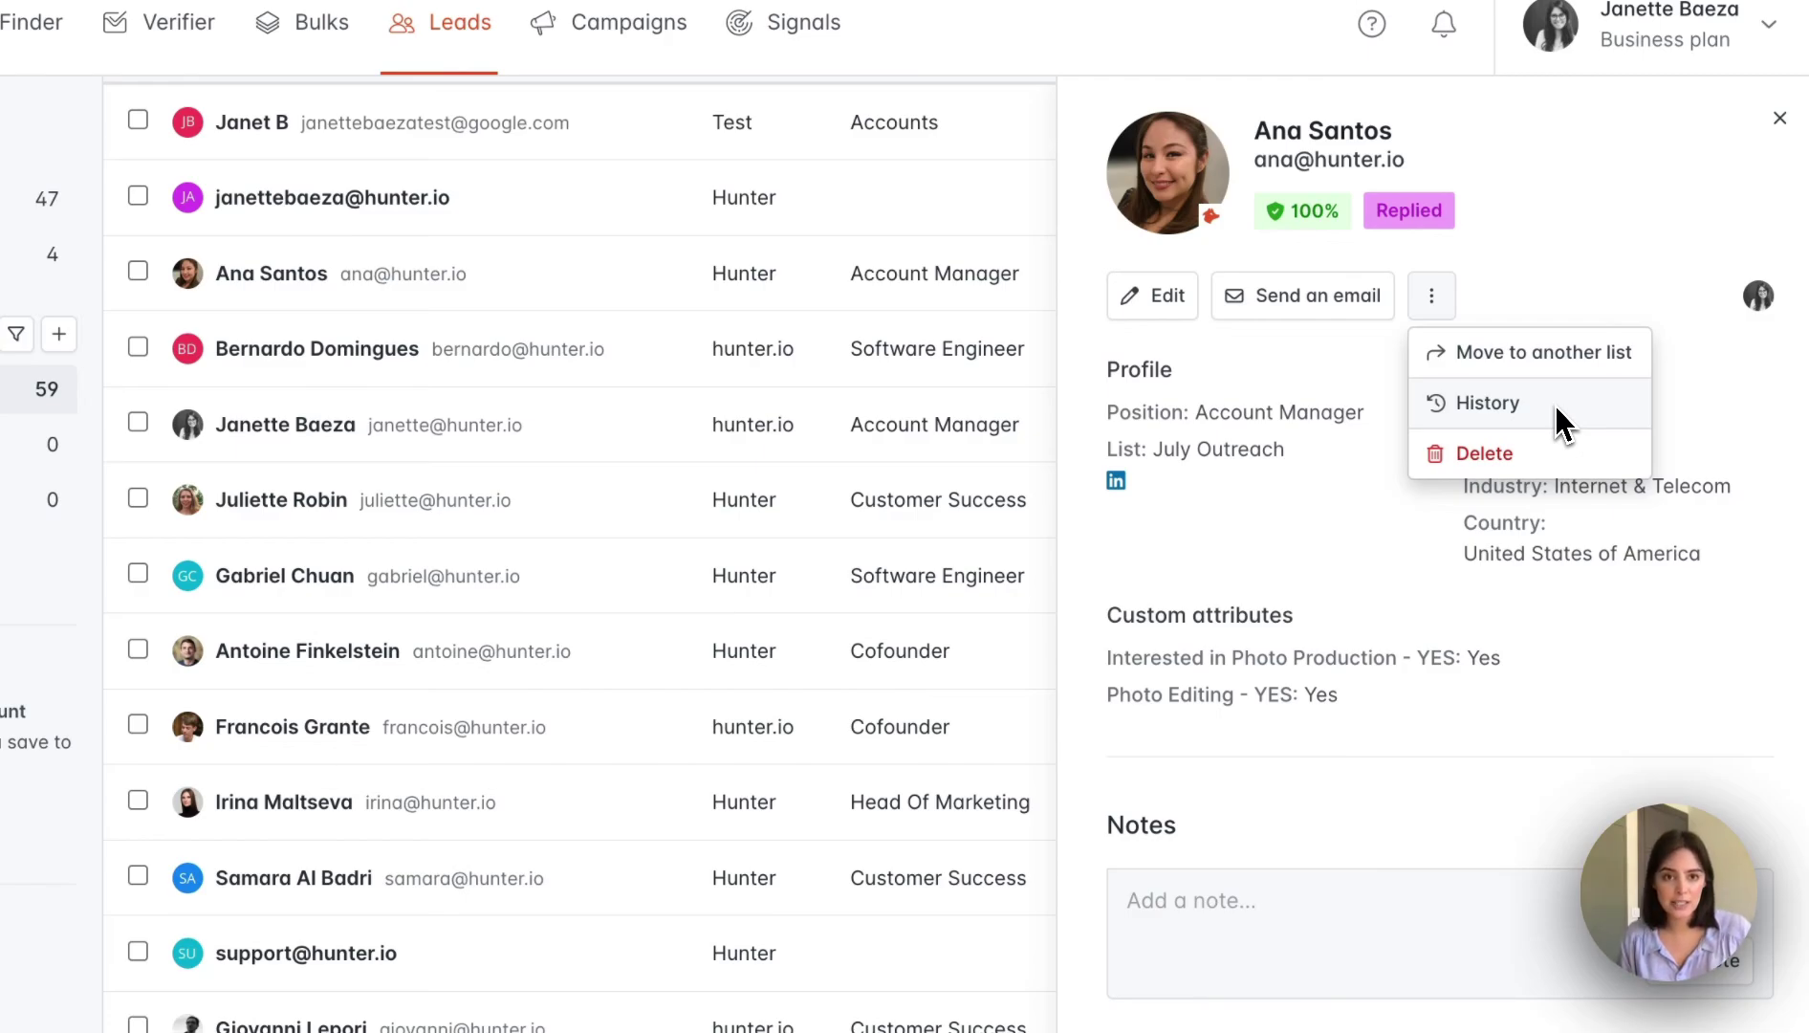
pyautogui.click(1569, 296)
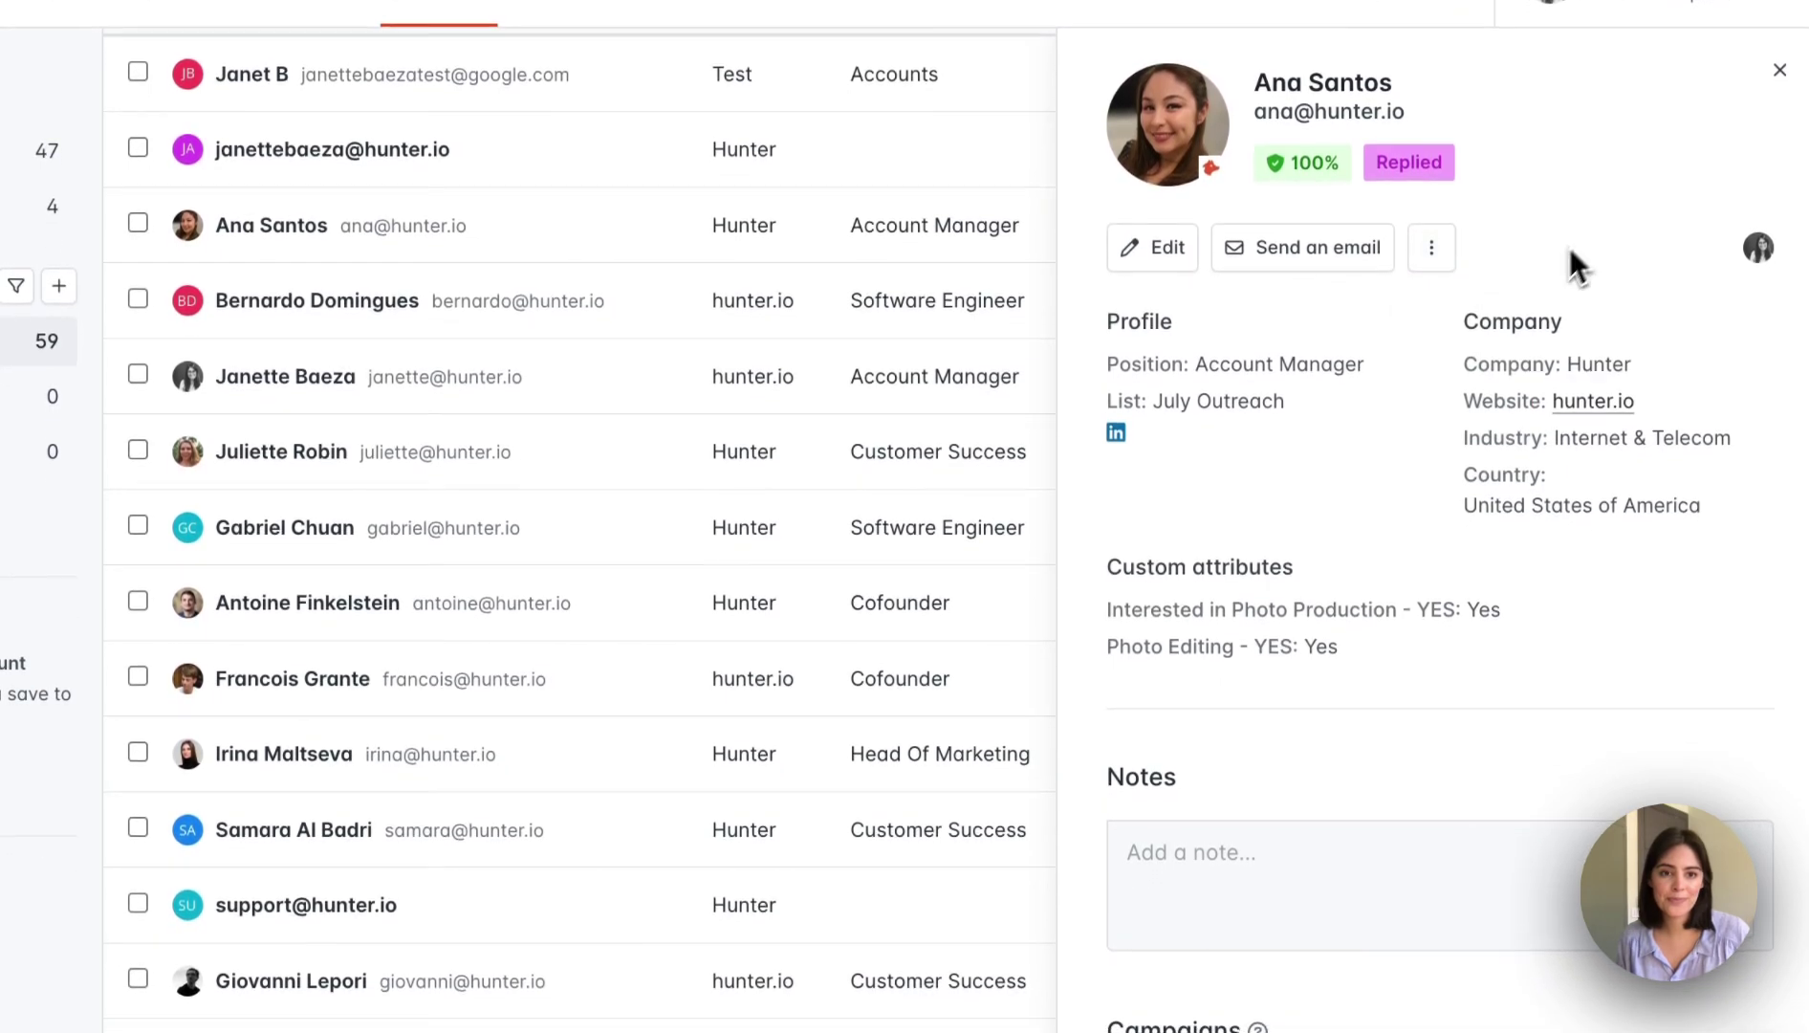
pyautogui.scroll(-2, 1356, 436)
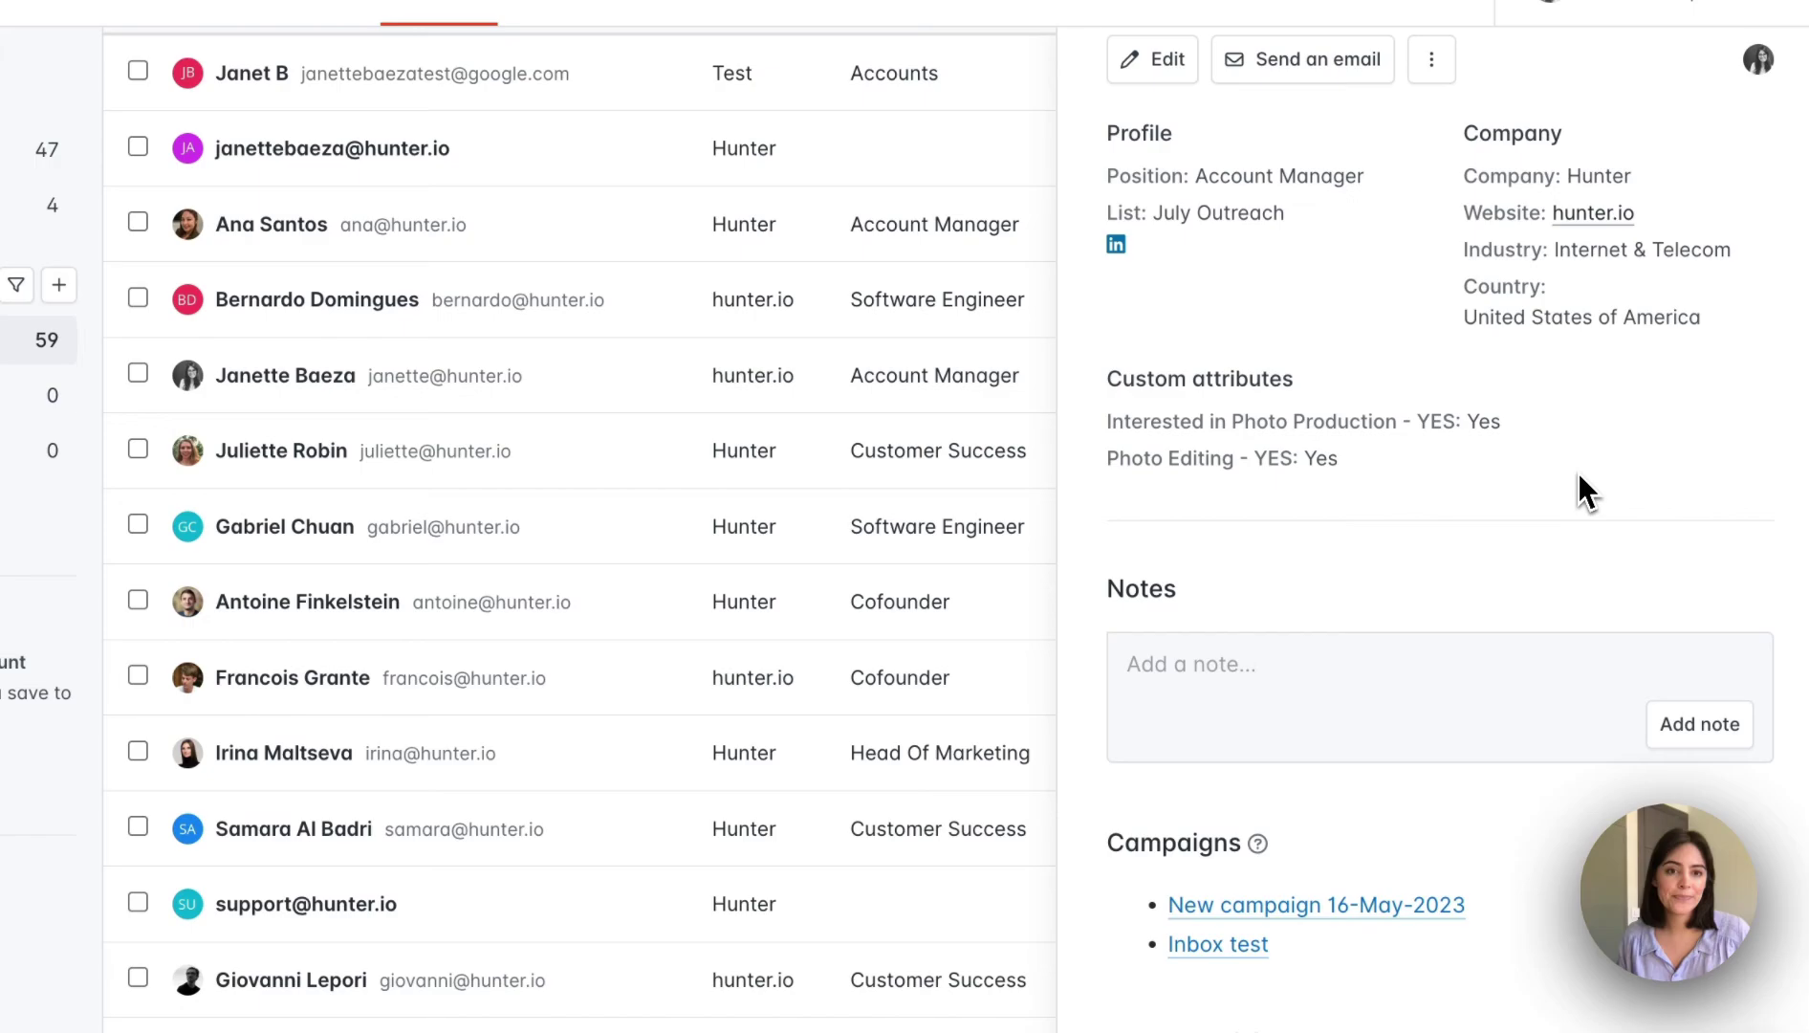
pyautogui.scroll(-1, 1576, 476)
pyautogui.scroll(-3, 1576, 476)
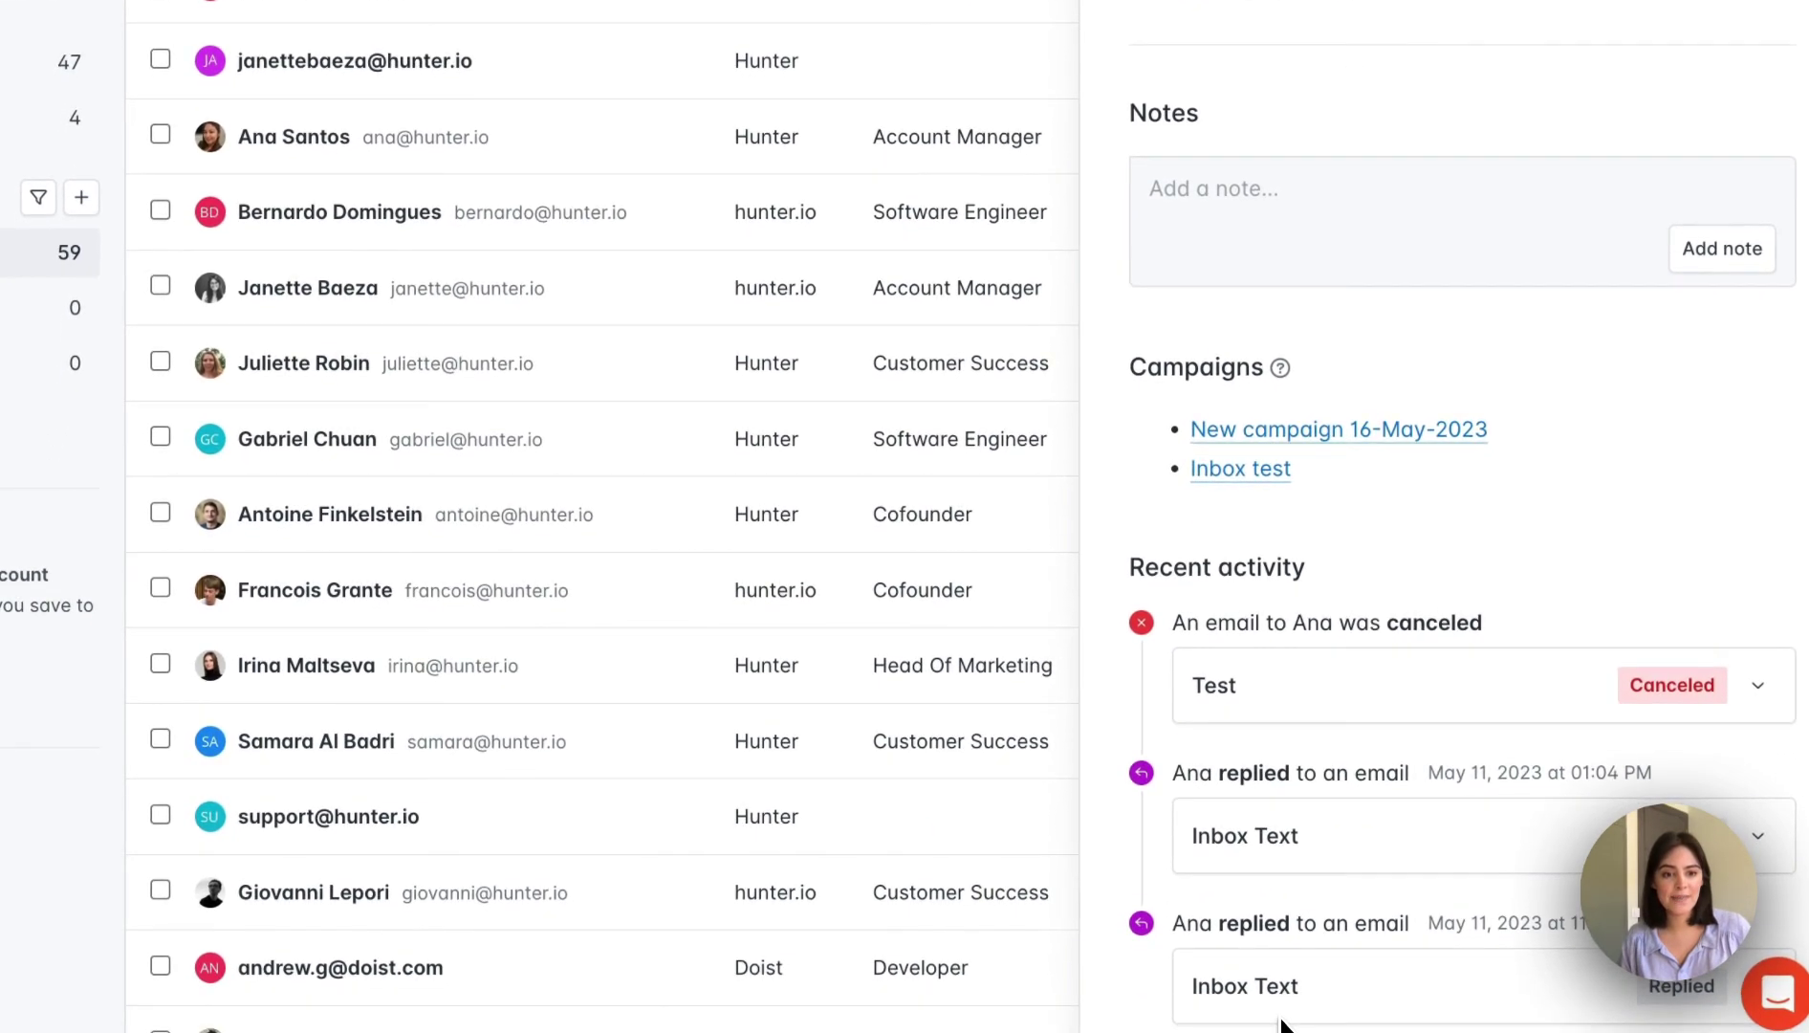
pyautogui.scroll(6, 1304, 345)
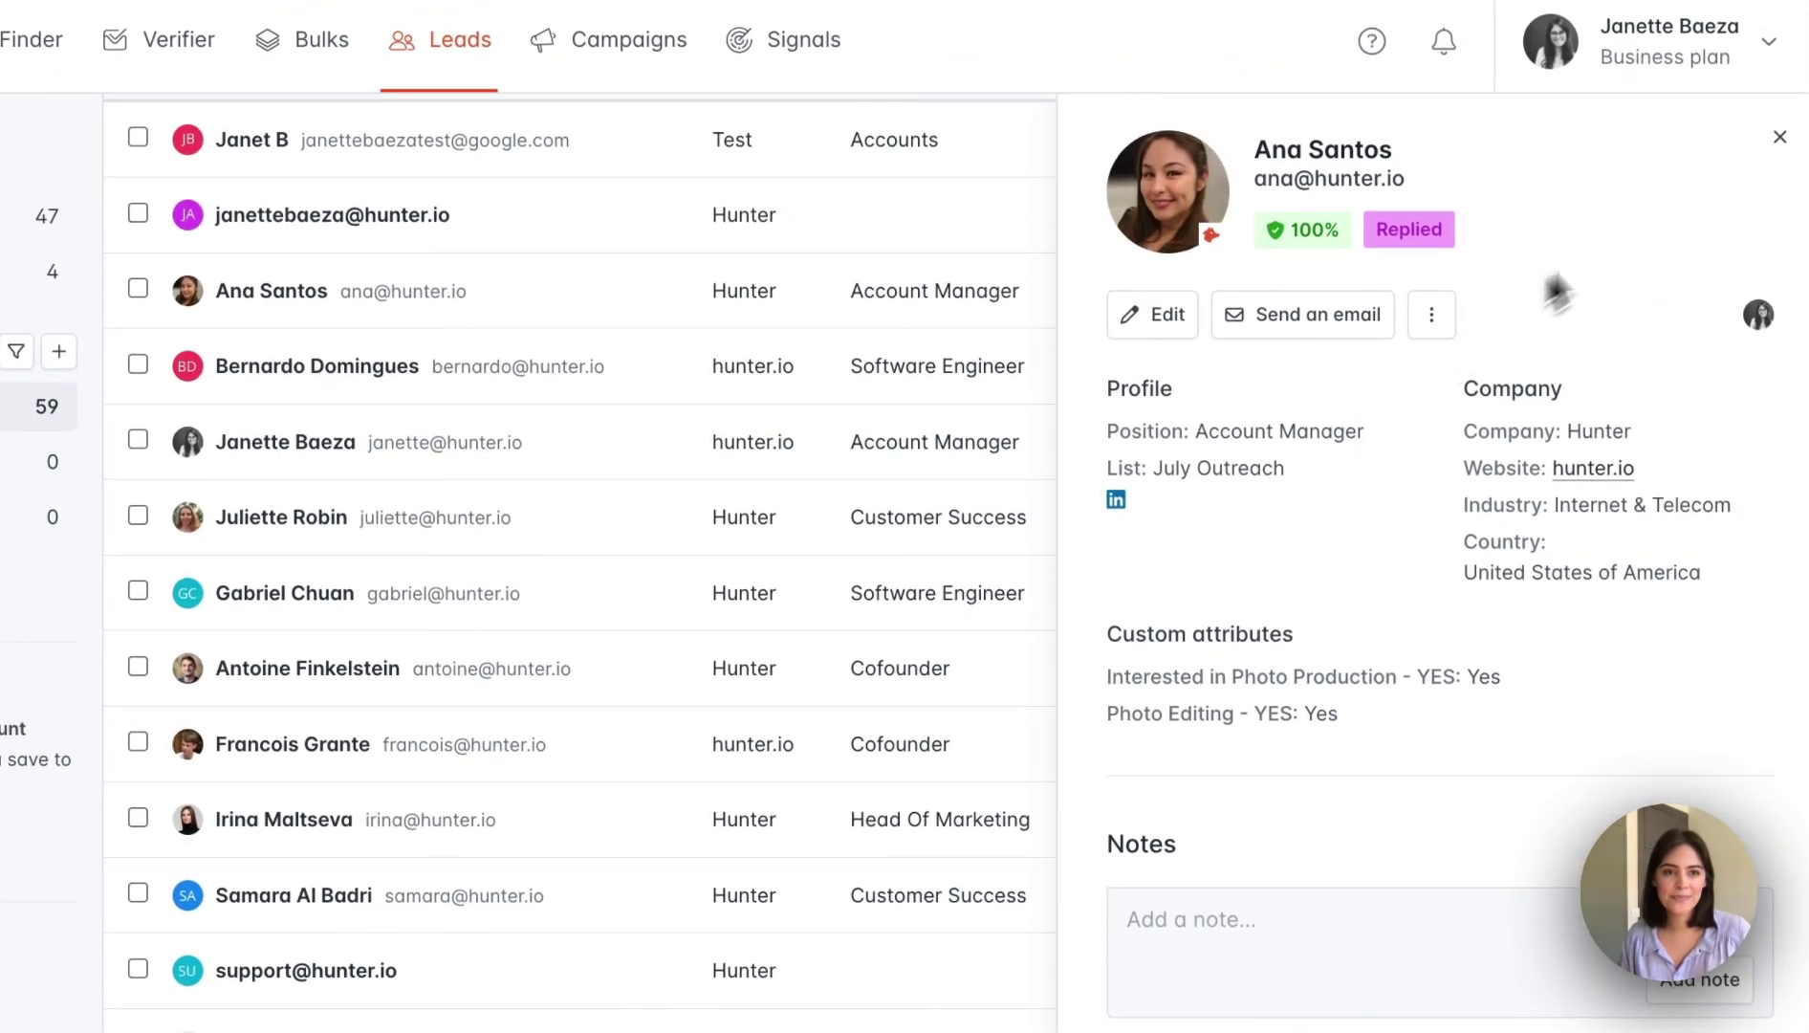
pyautogui.click(1778, 139)
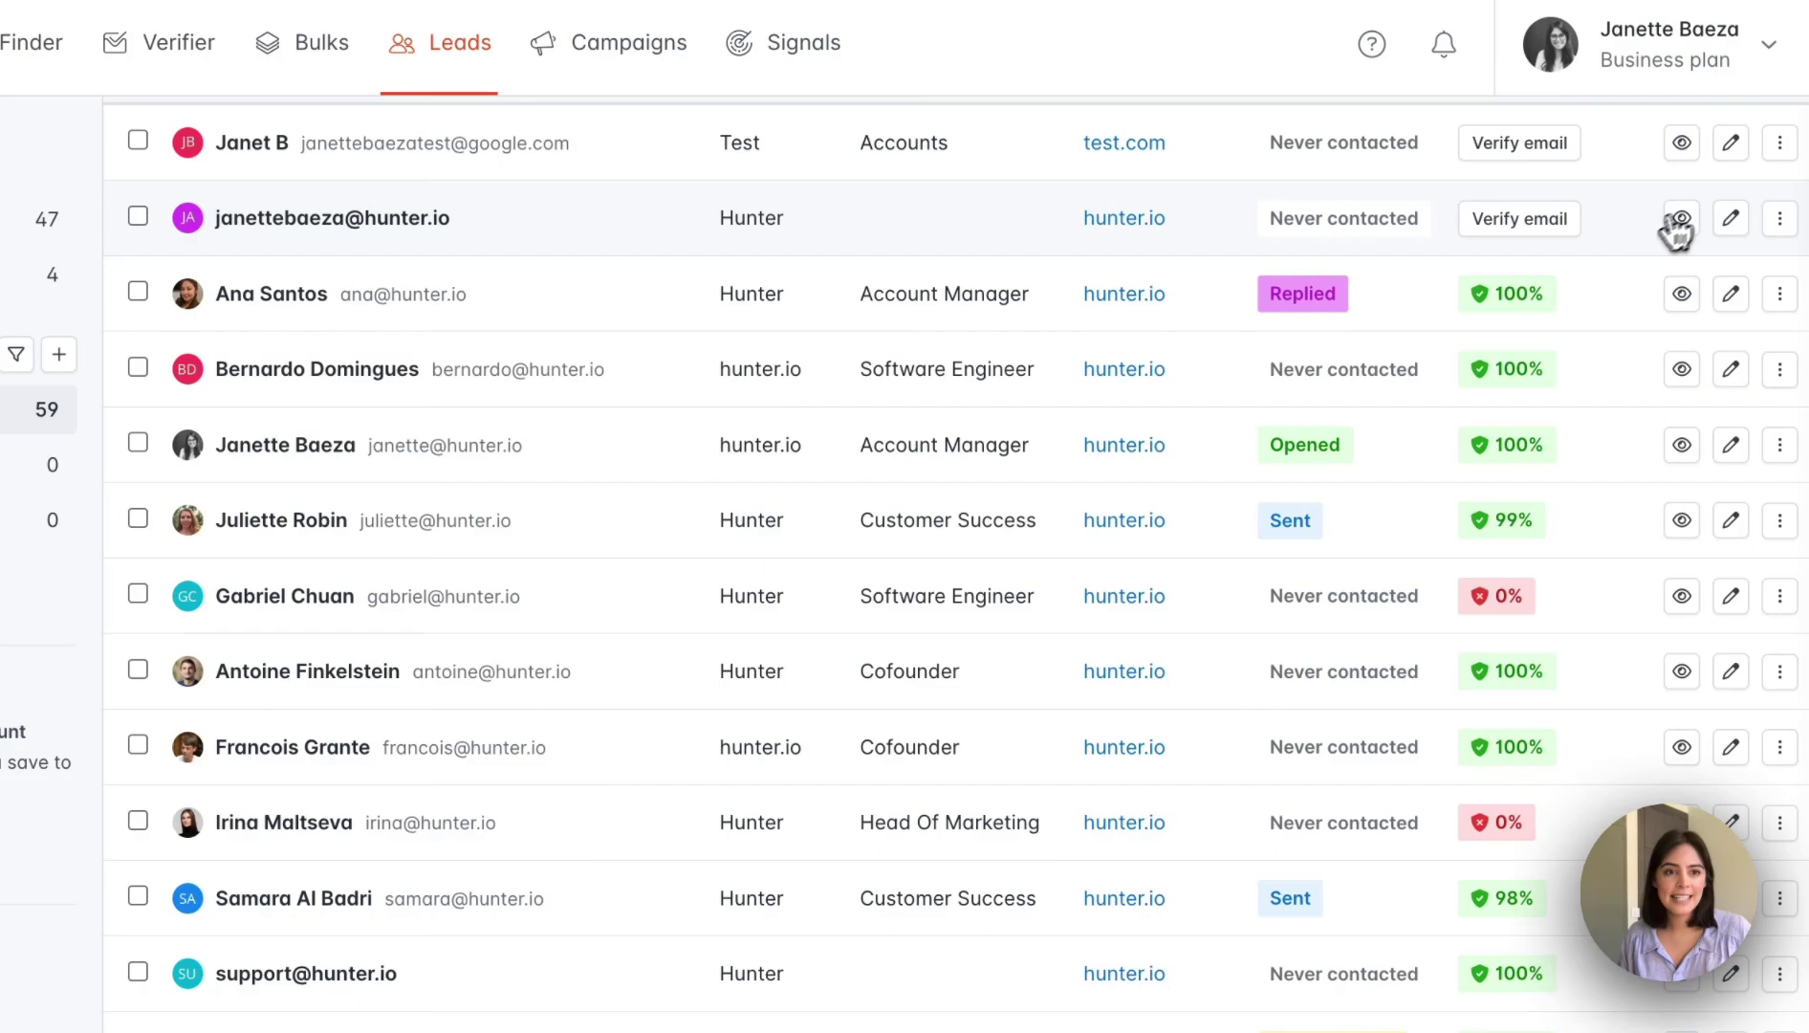
# Preview and close the third lead's edit form and its send-email/delete menu, then scroll to headers
pyautogui.click(1729, 305)
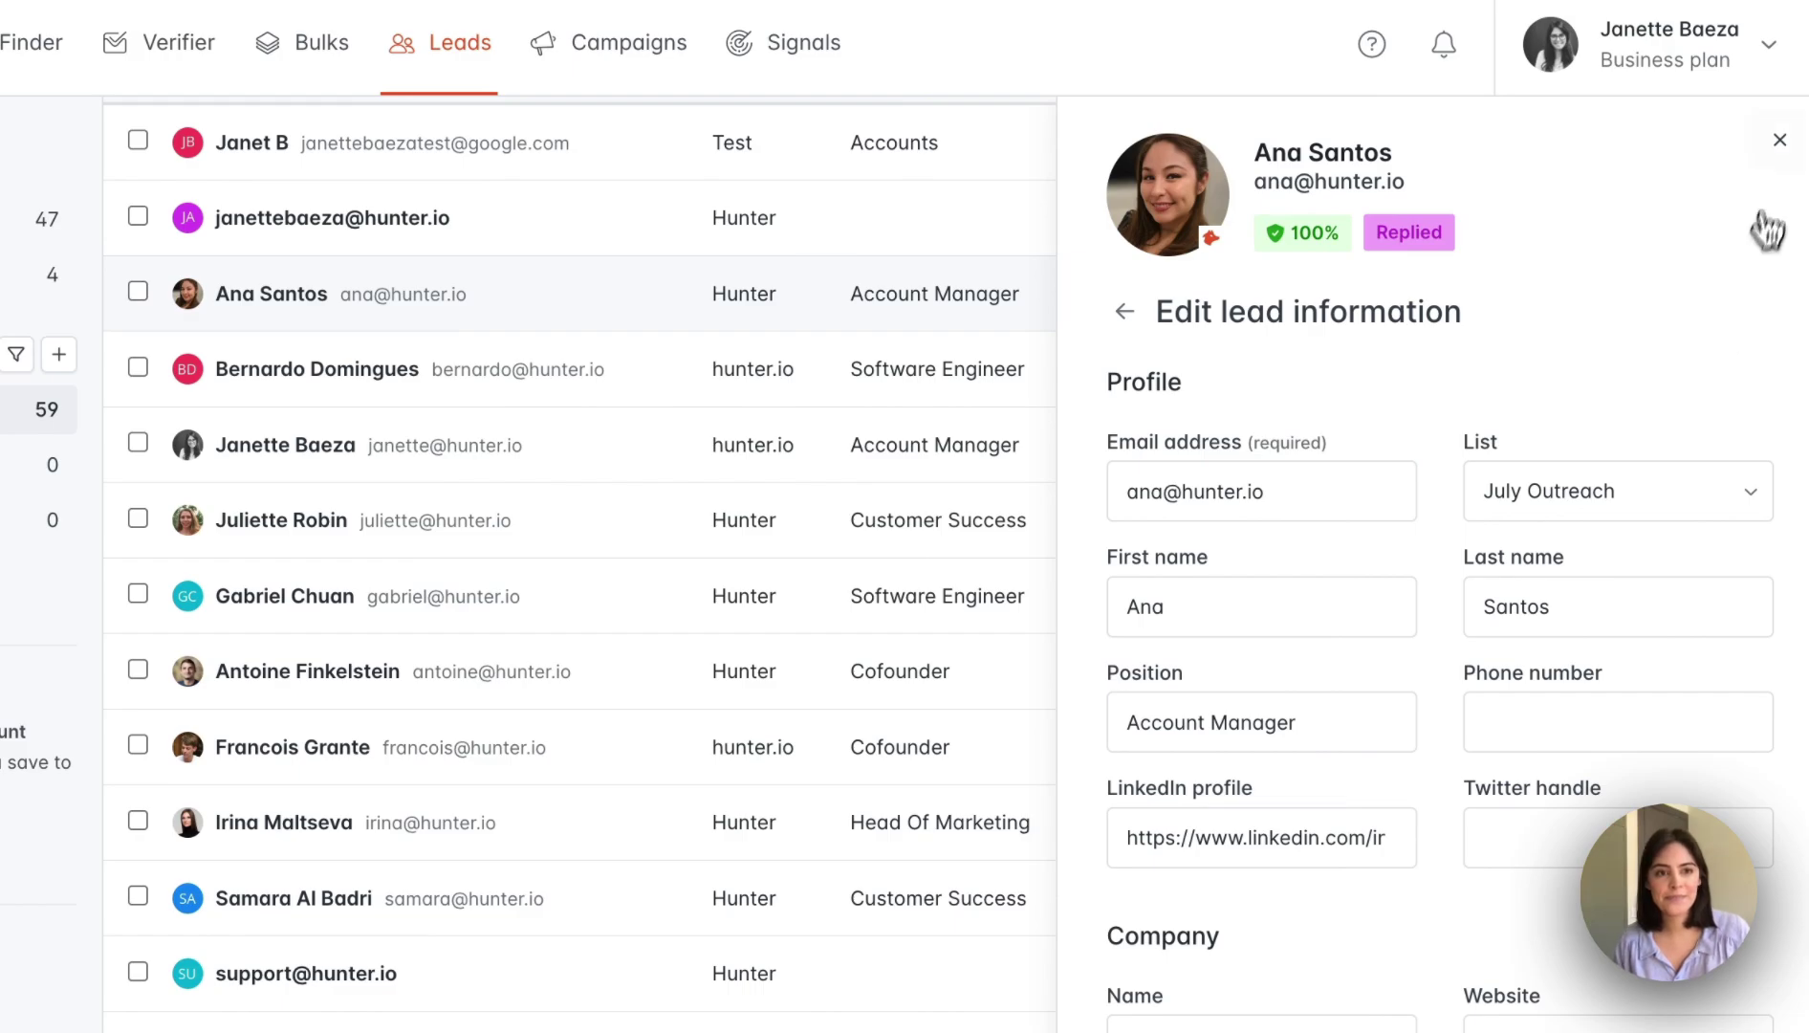
pyautogui.click(1778, 142)
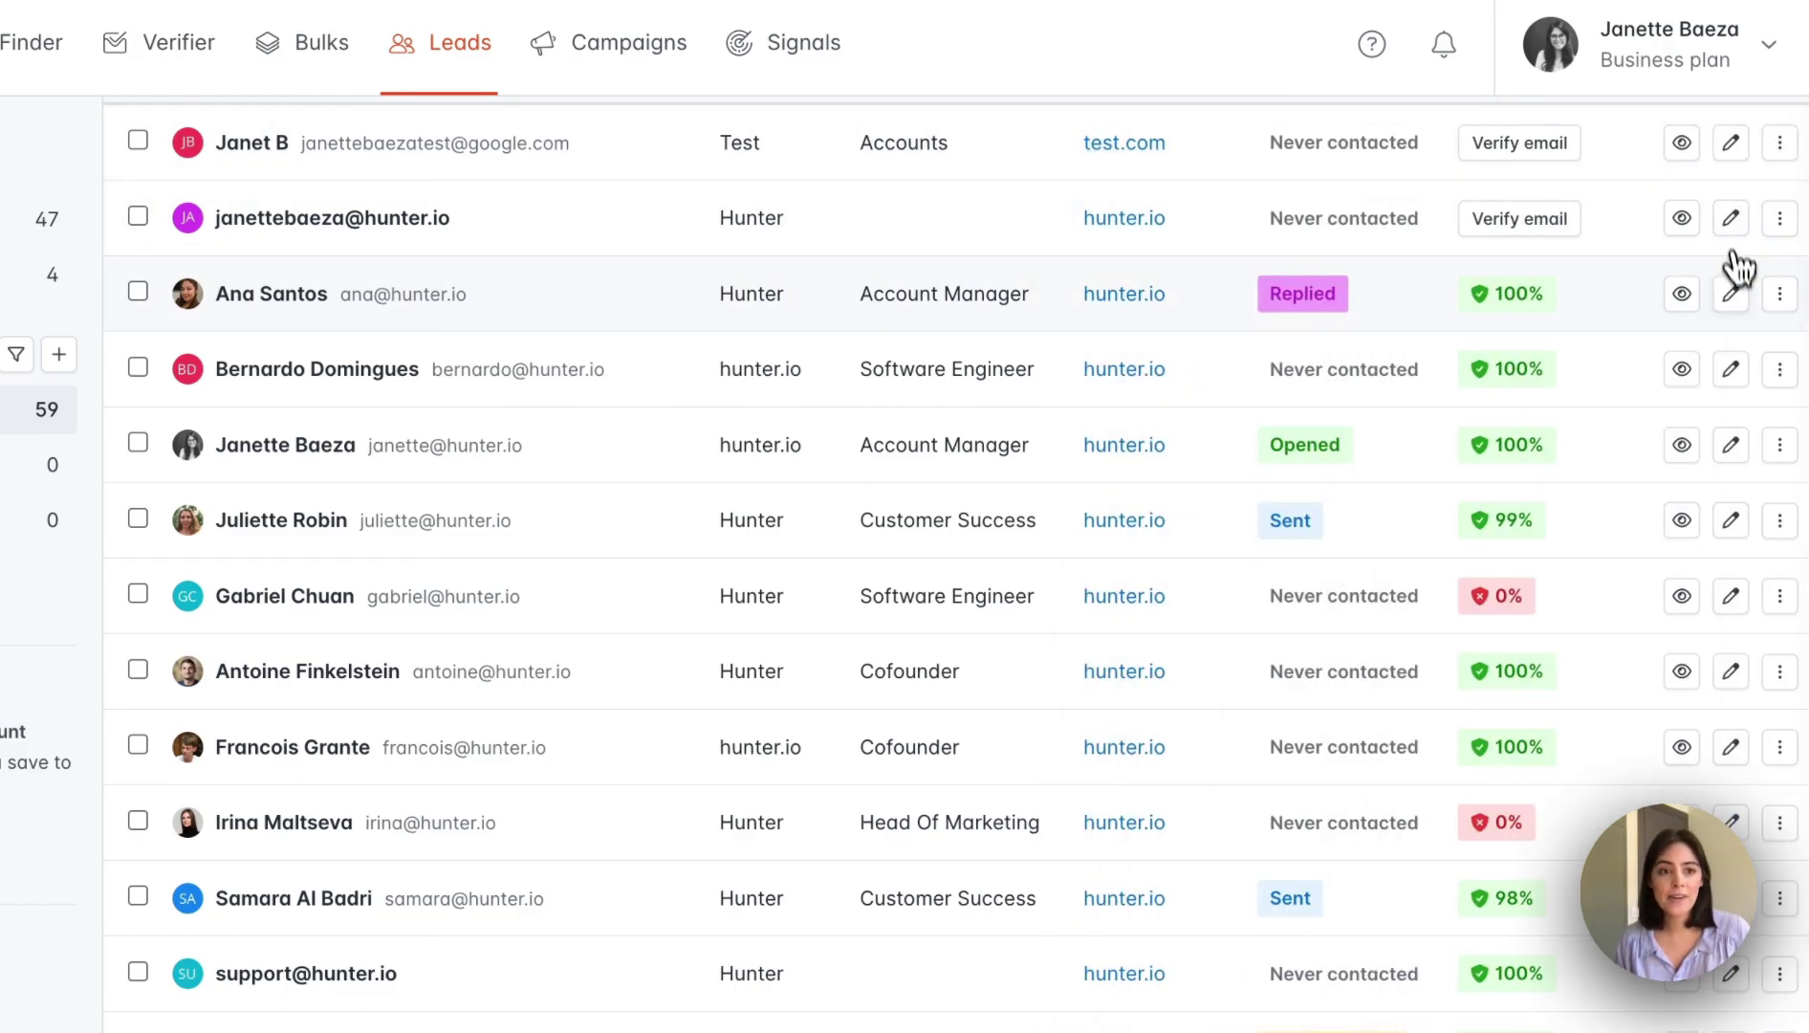
pyautogui.click(1780, 304)
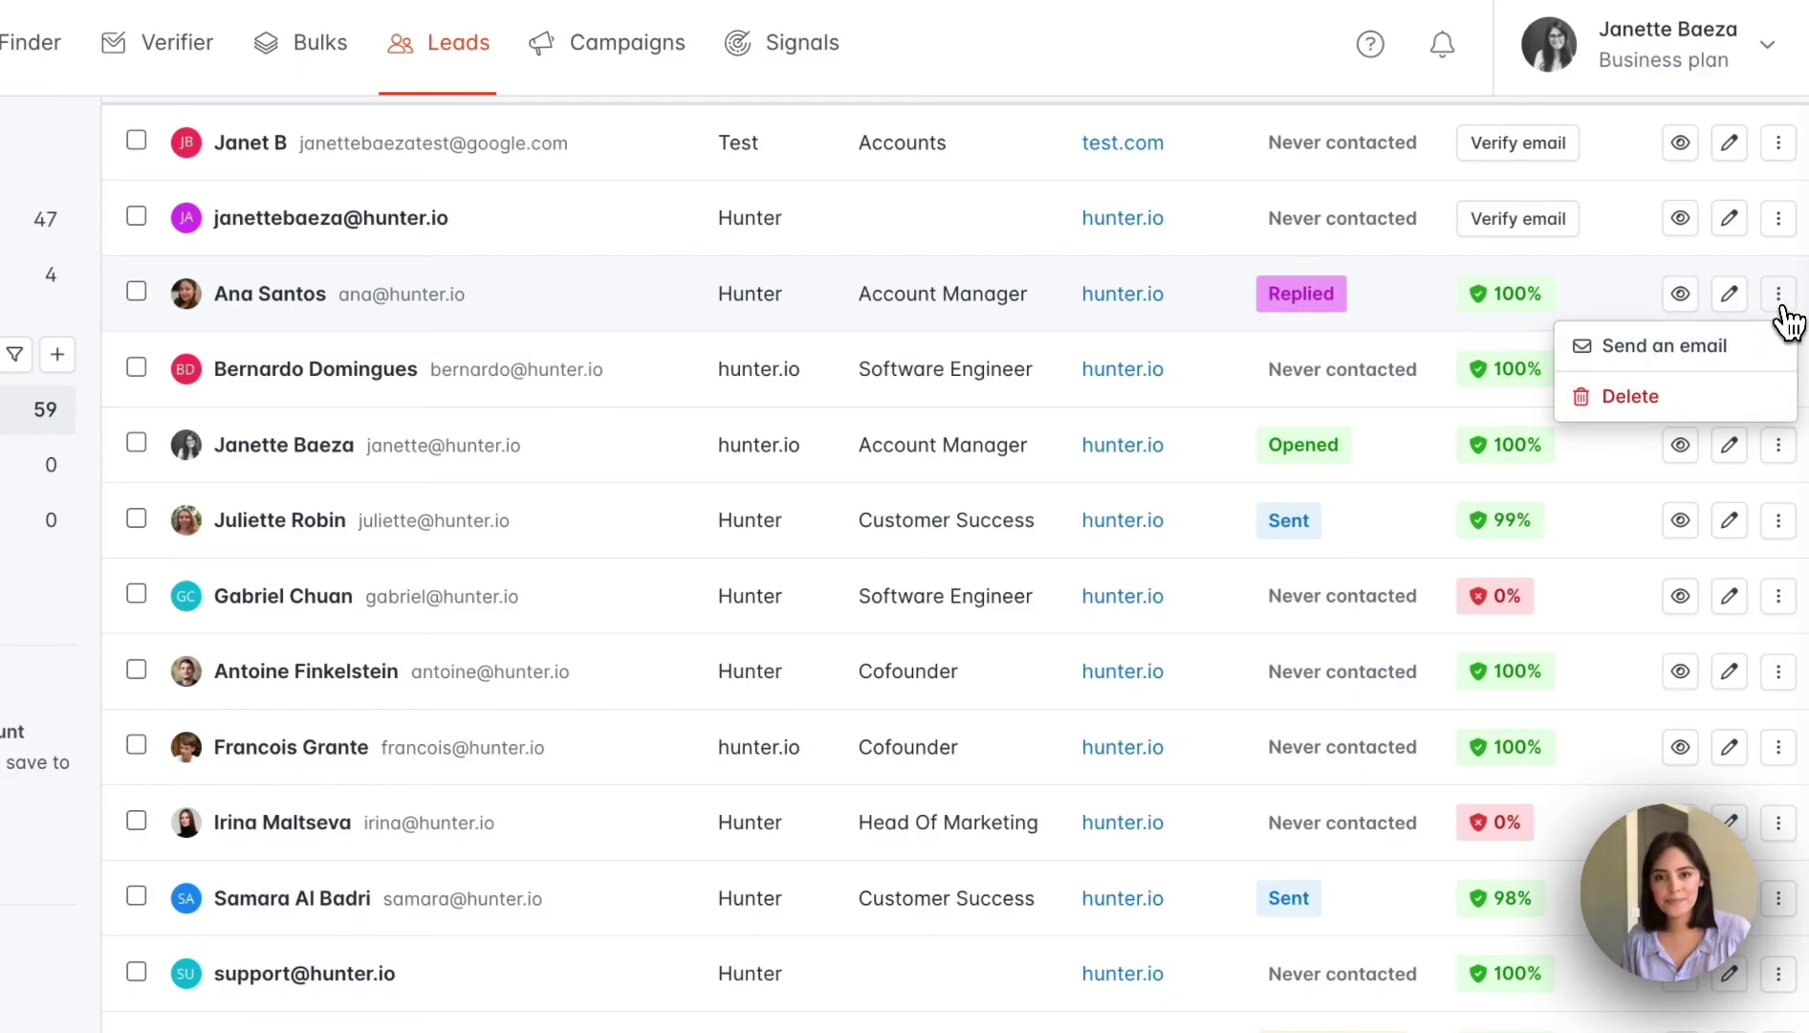
pyautogui.click(1780, 304)
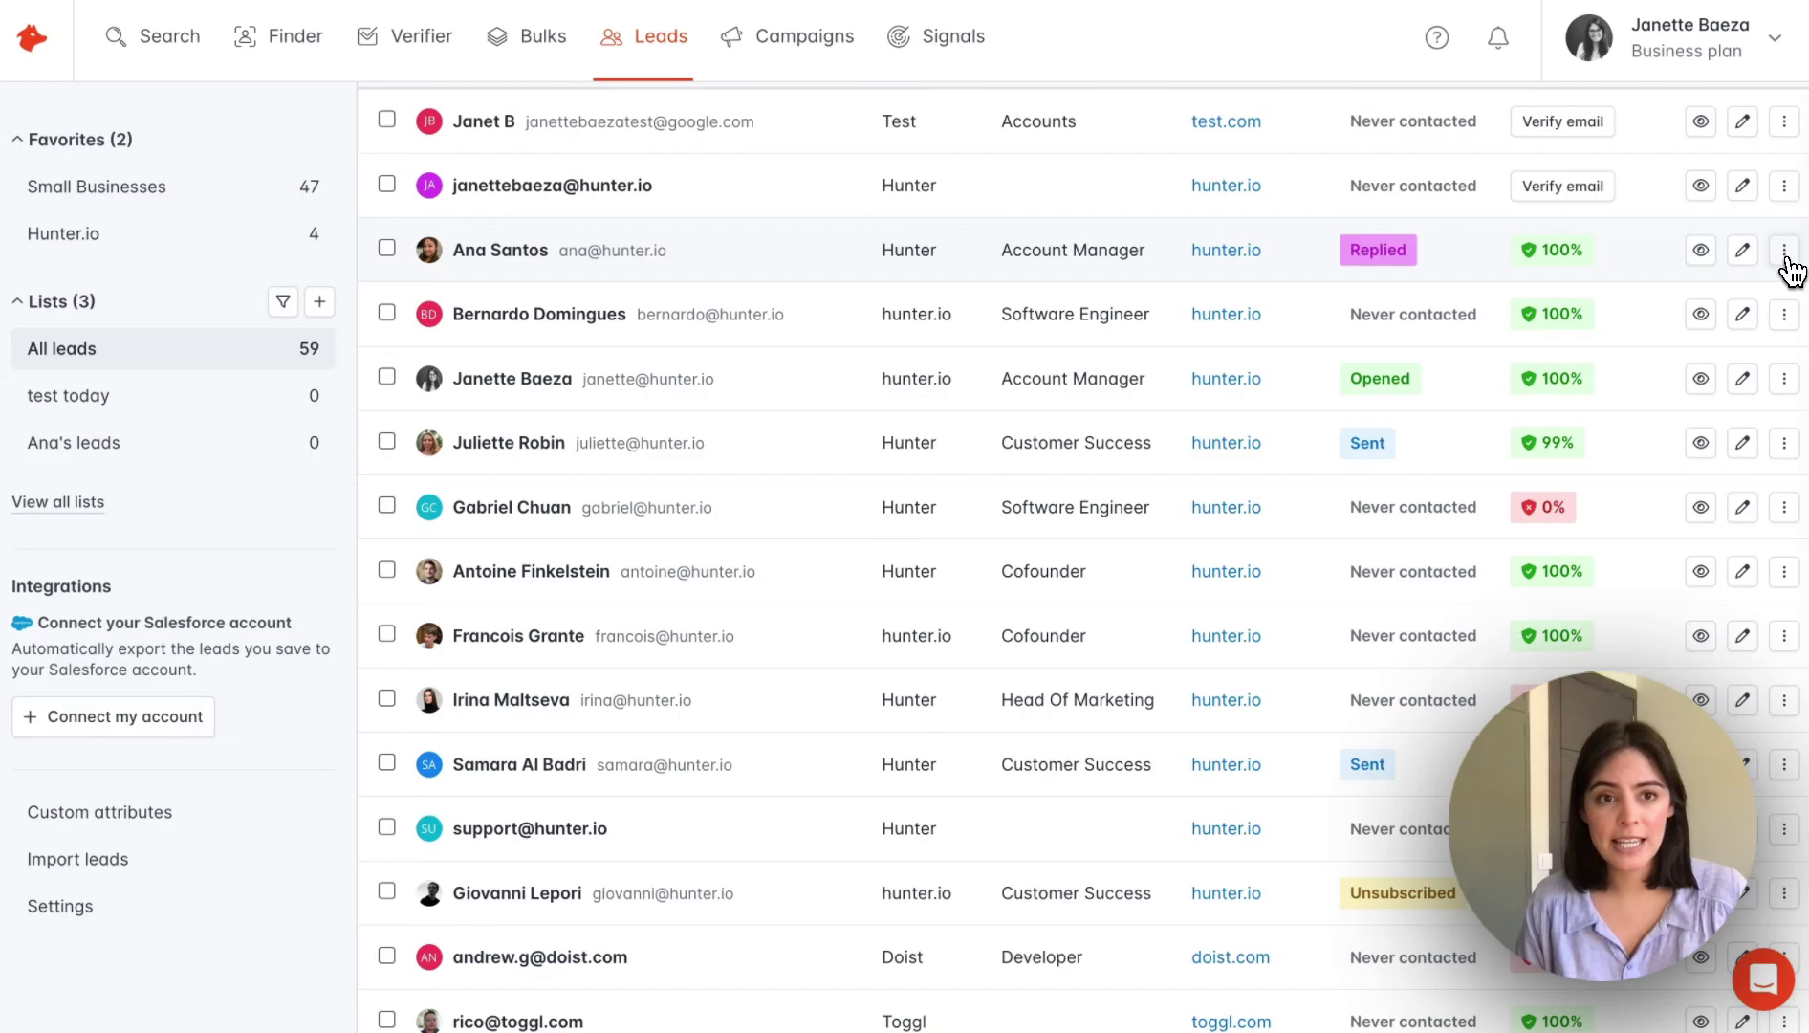
pyautogui.scroll(3, 1789, 271)
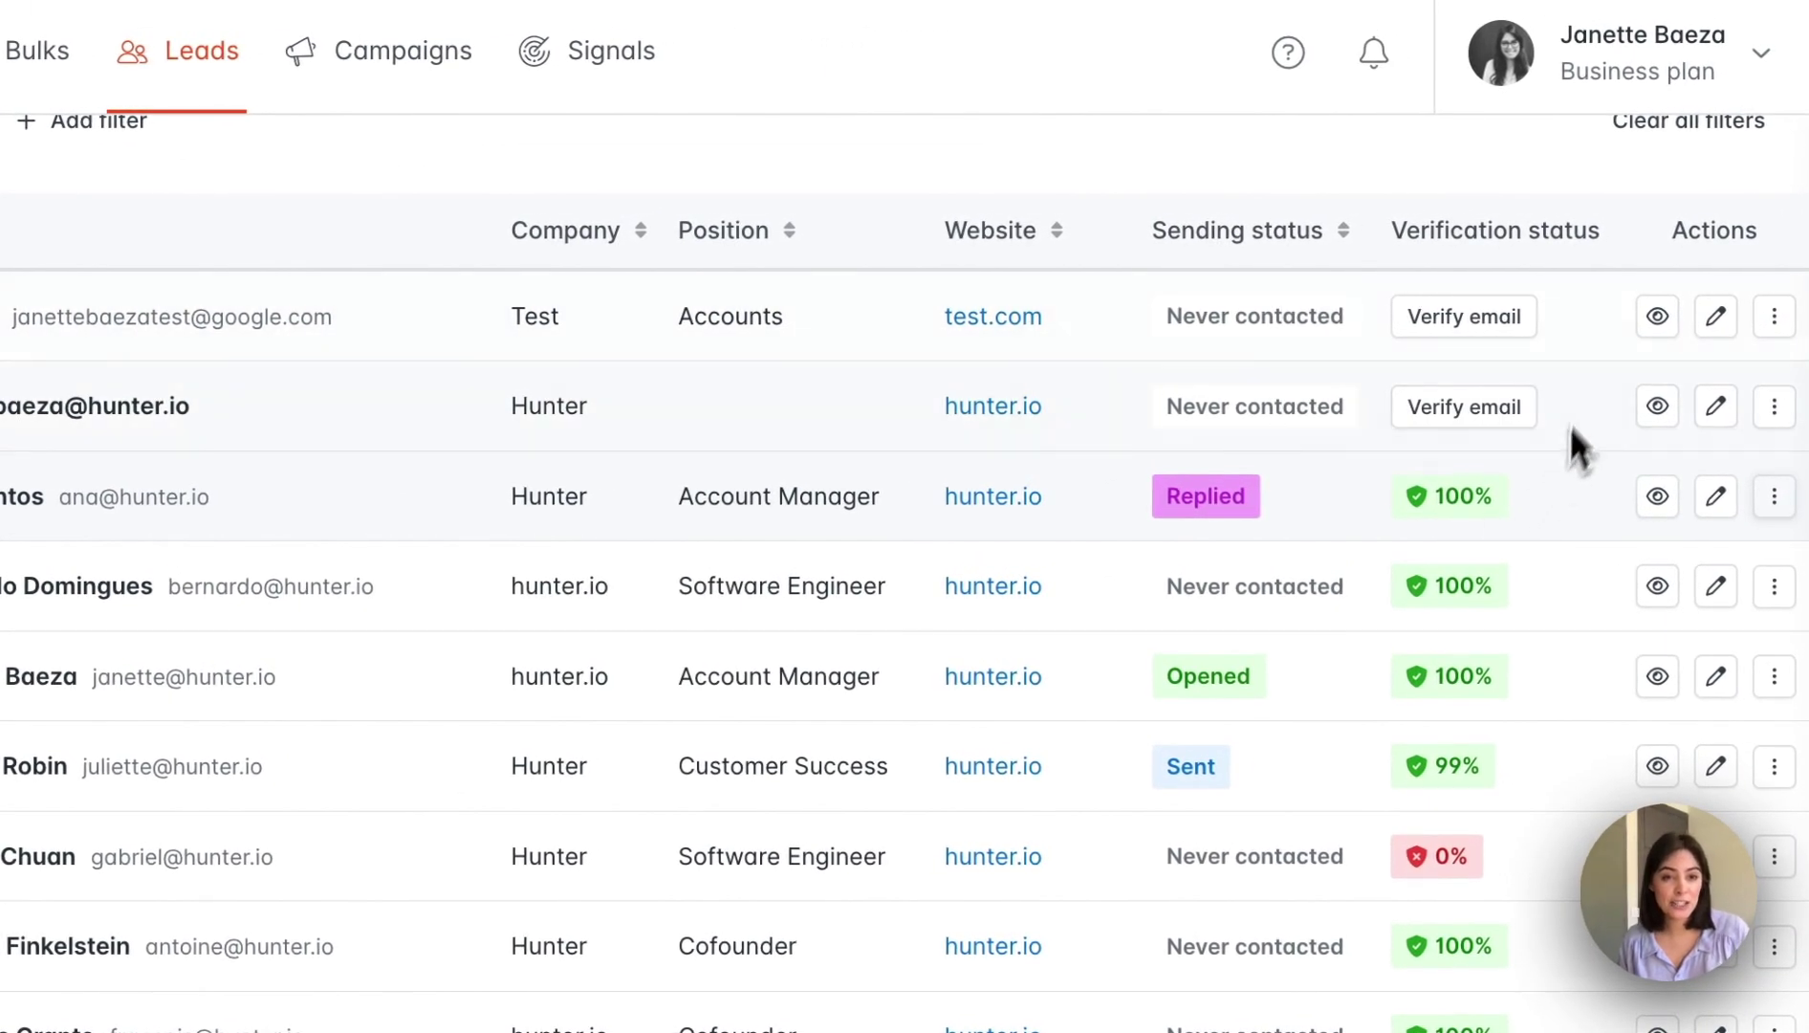
pyautogui.scroll(-1, 1539, 315)
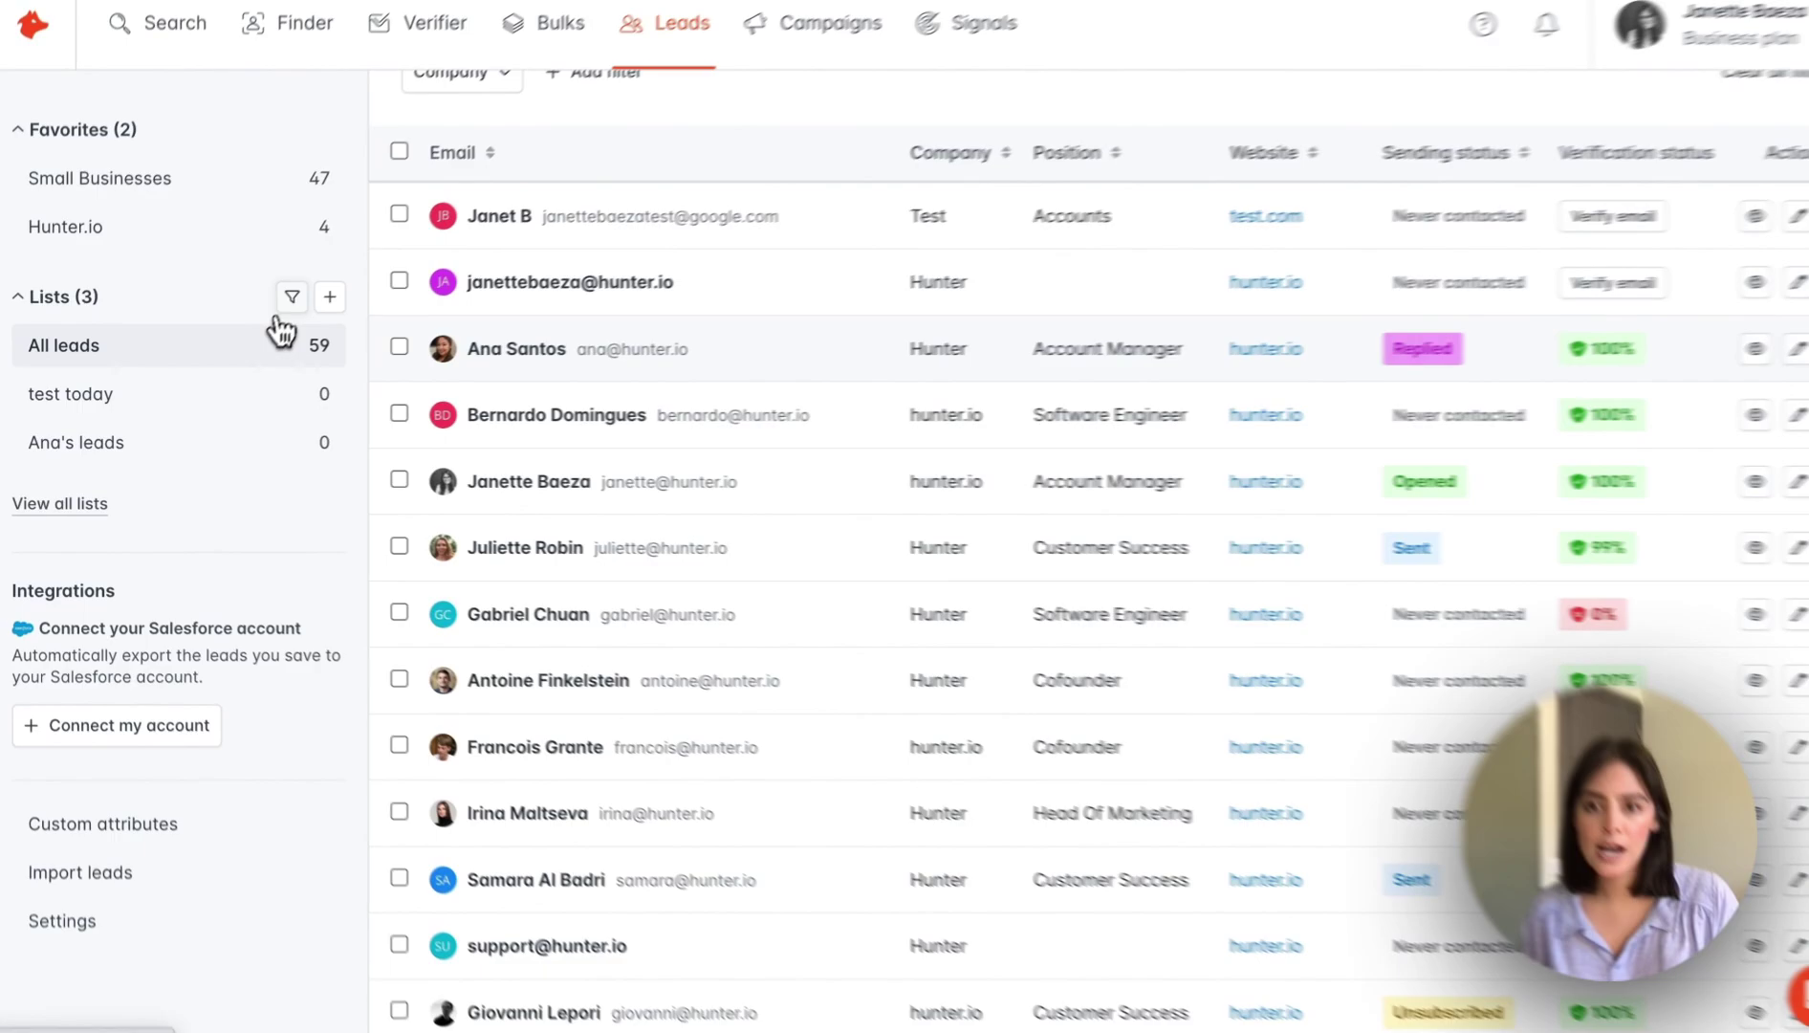
# Clear the team-member list filter to show all 13 lists, then open Small Businesses (47 leads)
pyautogui.click(292, 296)
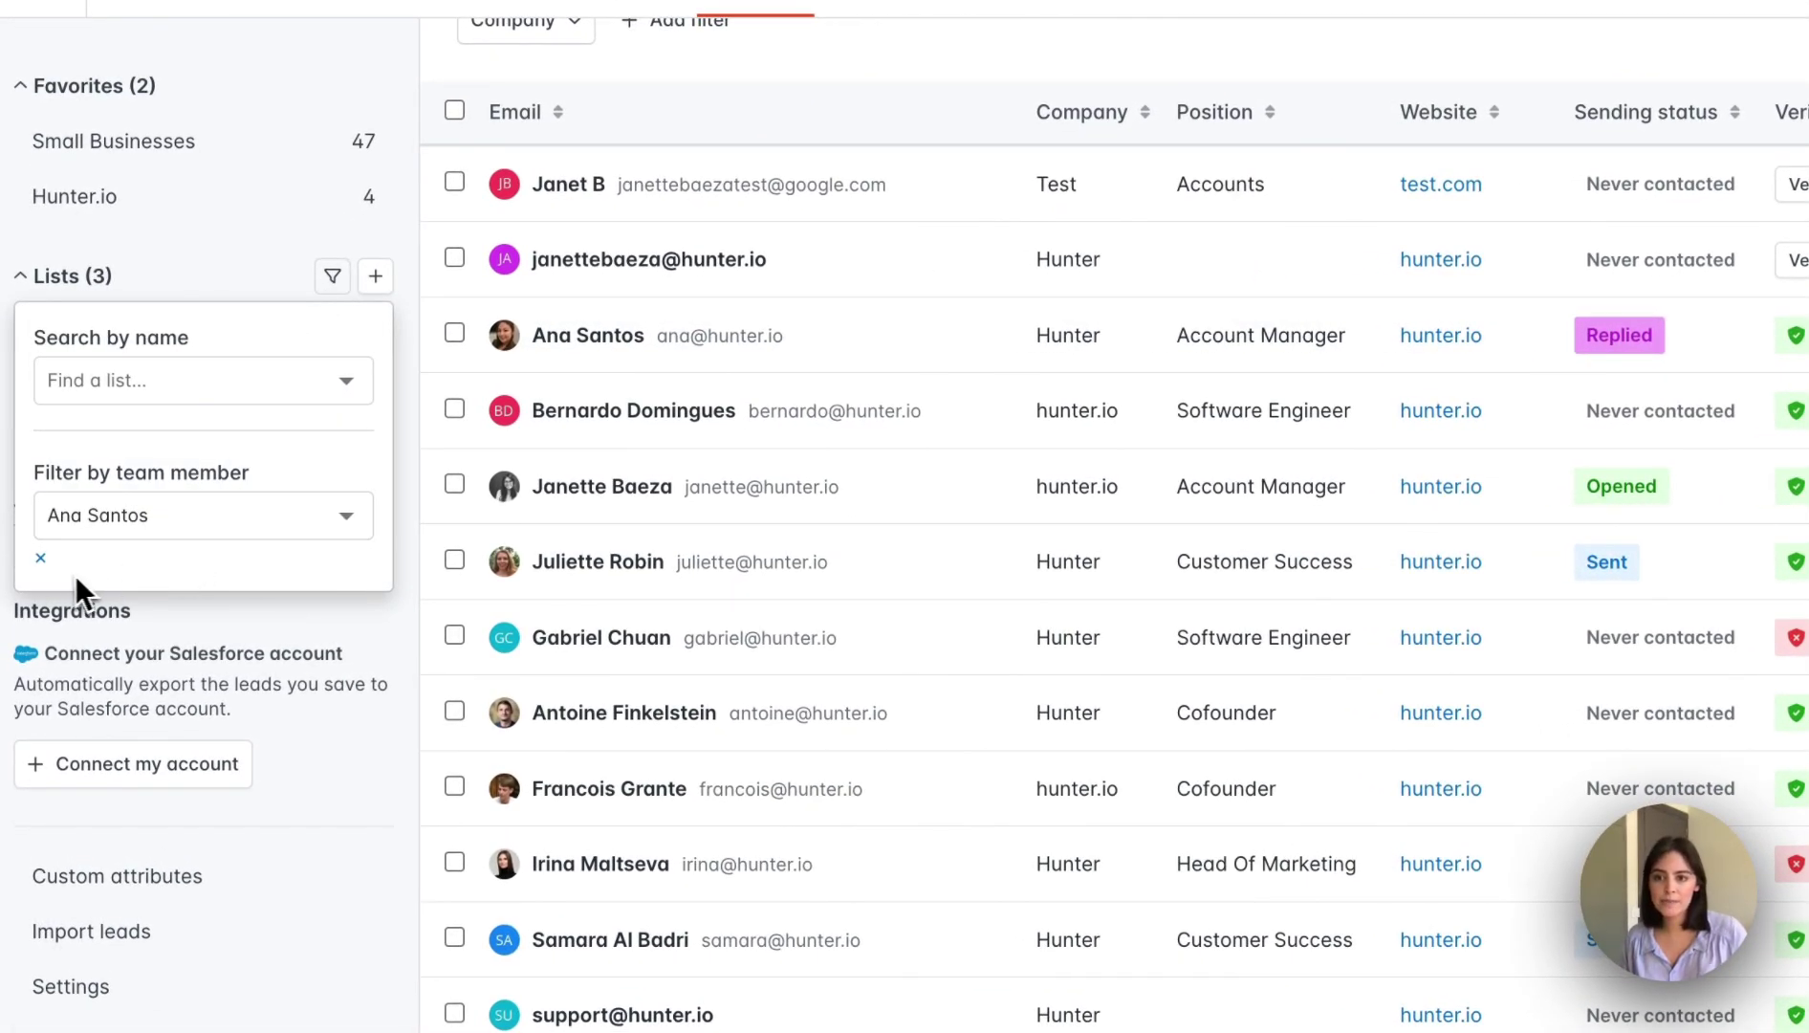
pyautogui.click(41, 557)
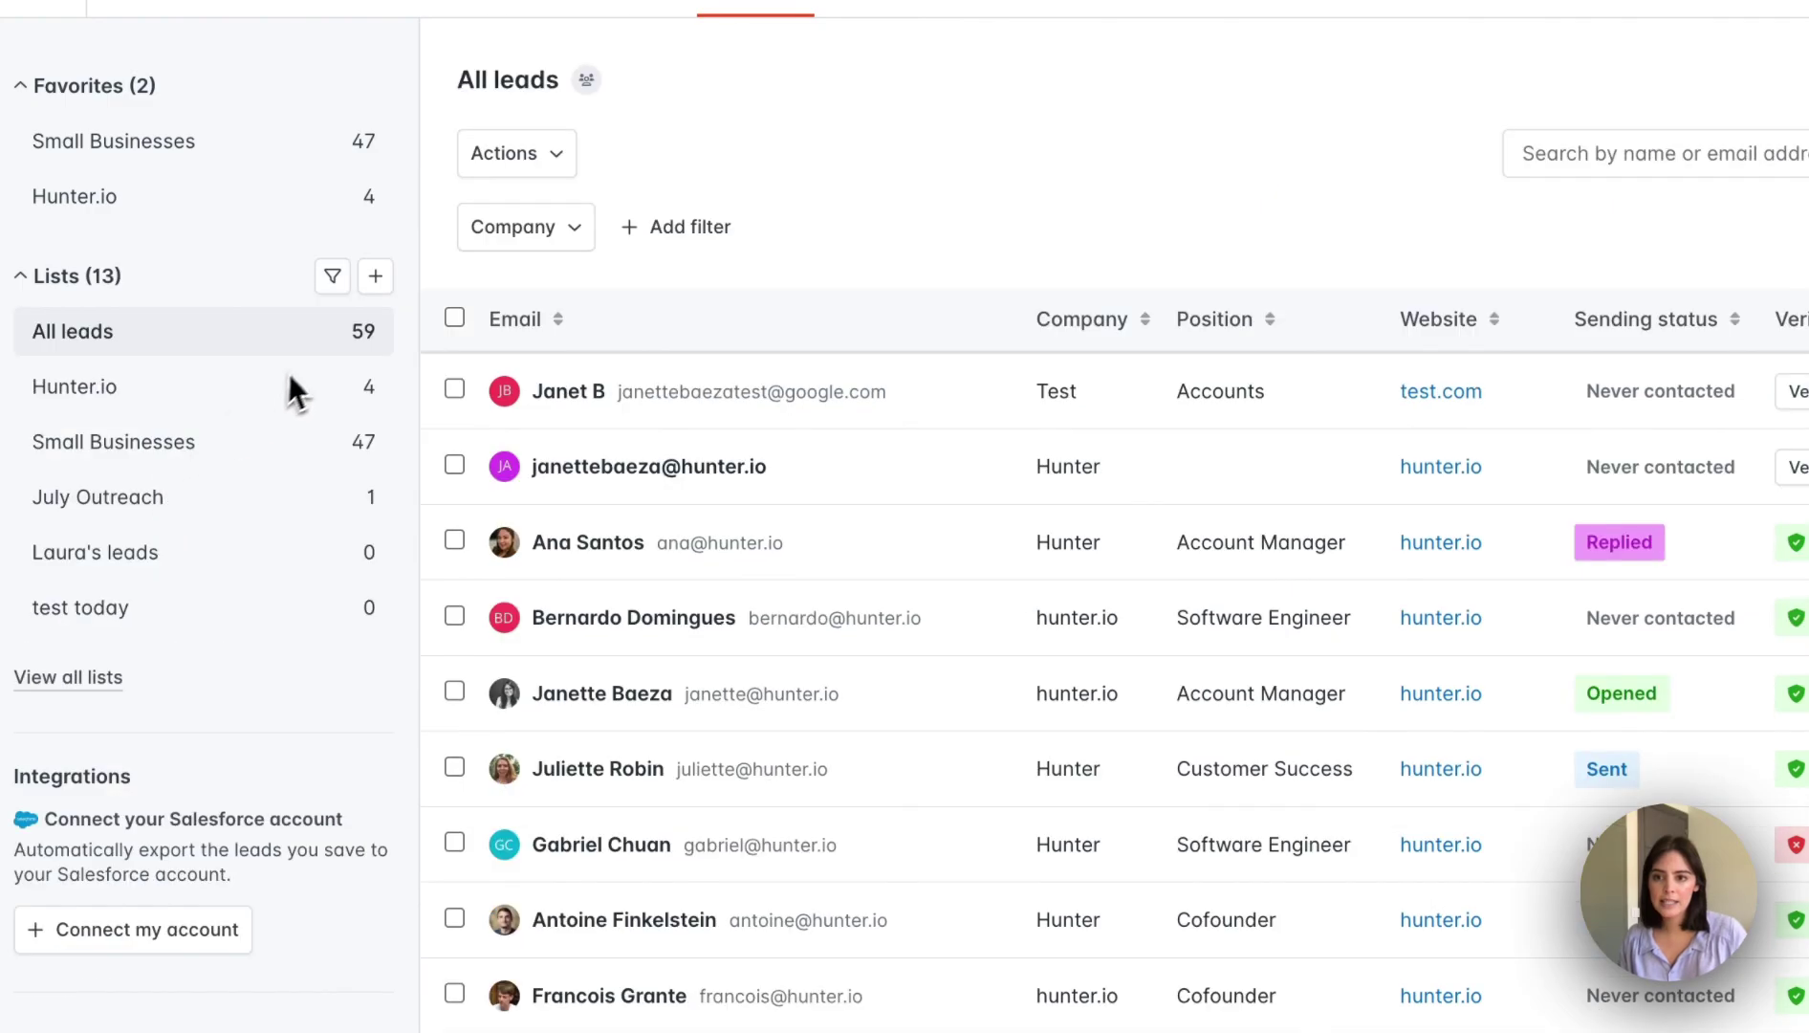
pyautogui.click(342, 285)
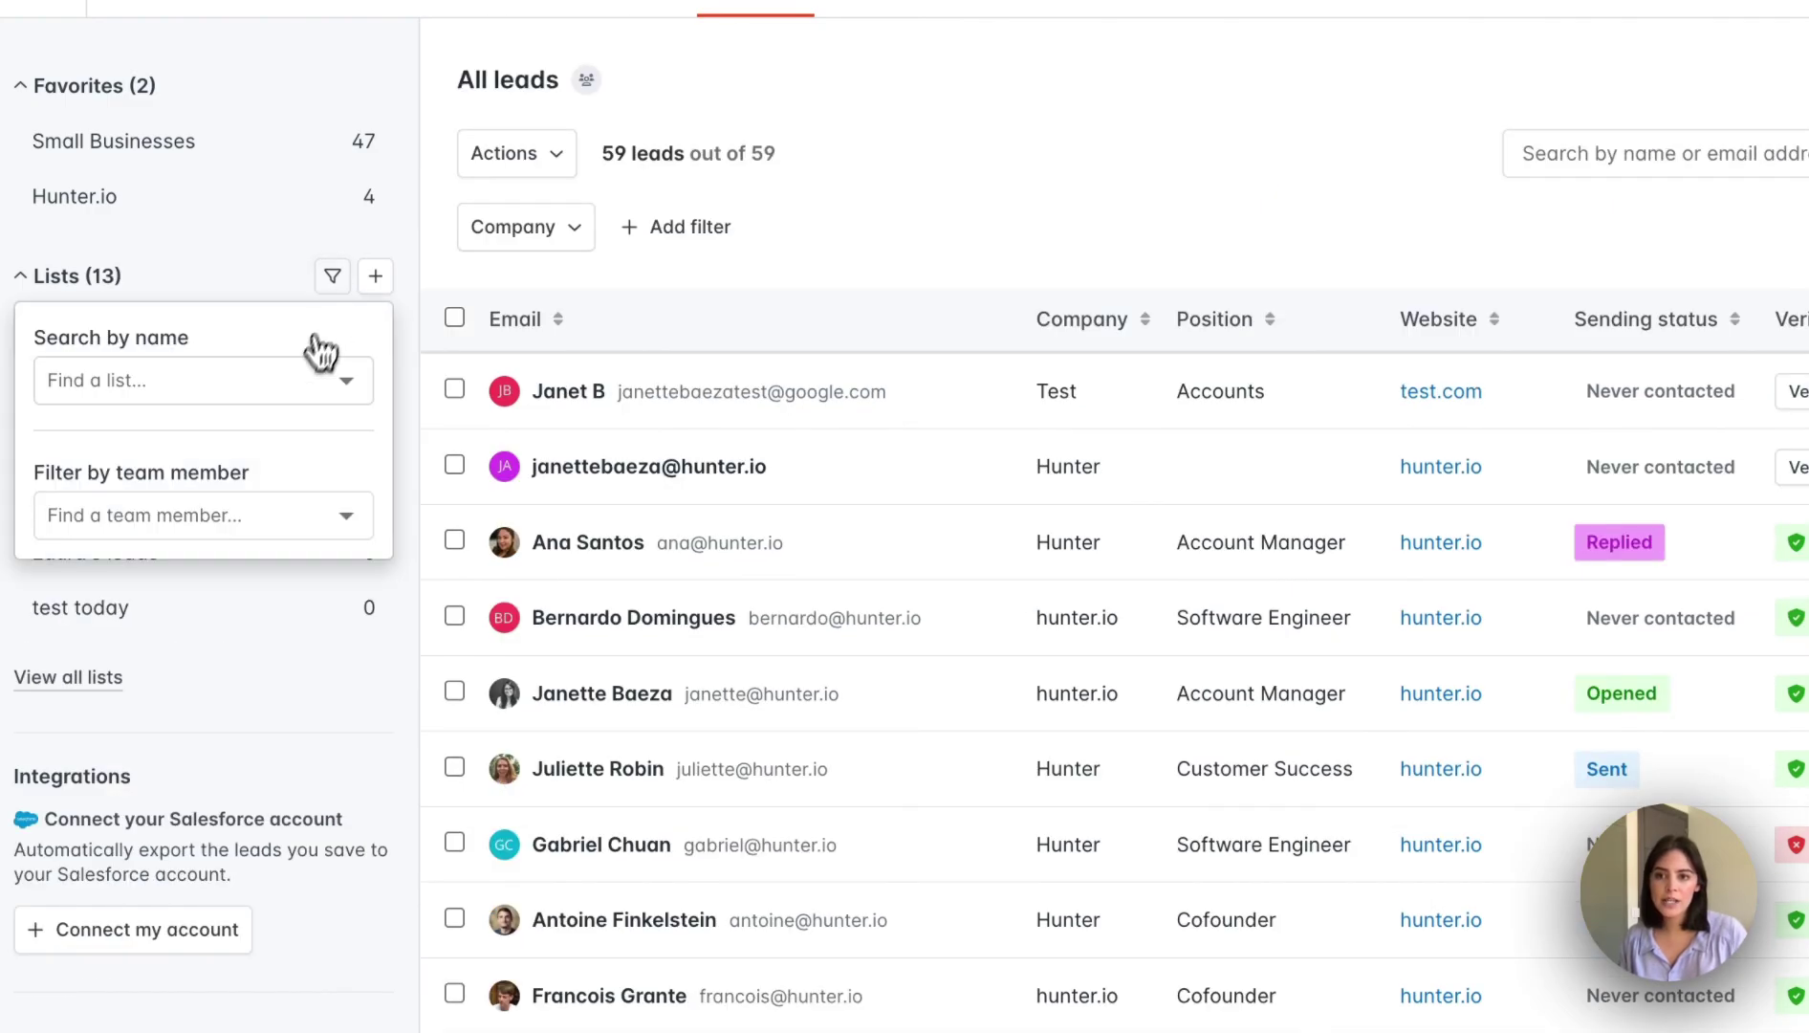
pyautogui.click(289, 381)
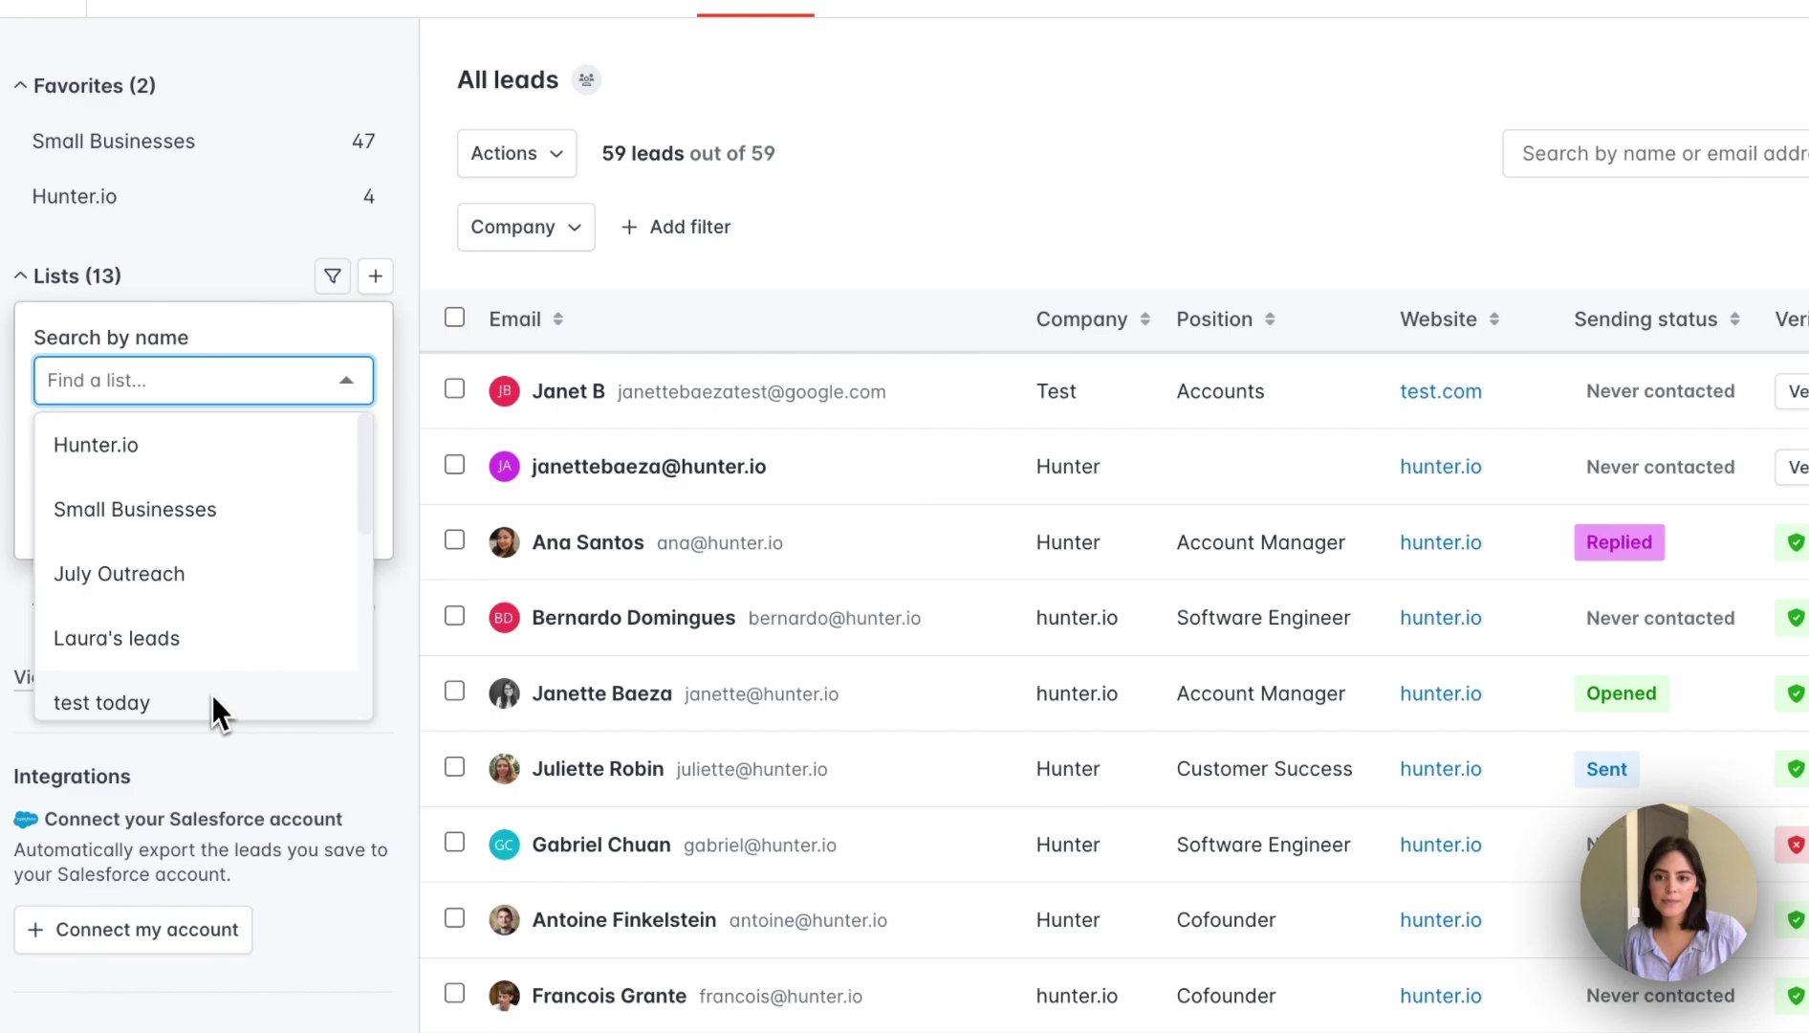
pyautogui.click(239, 516)
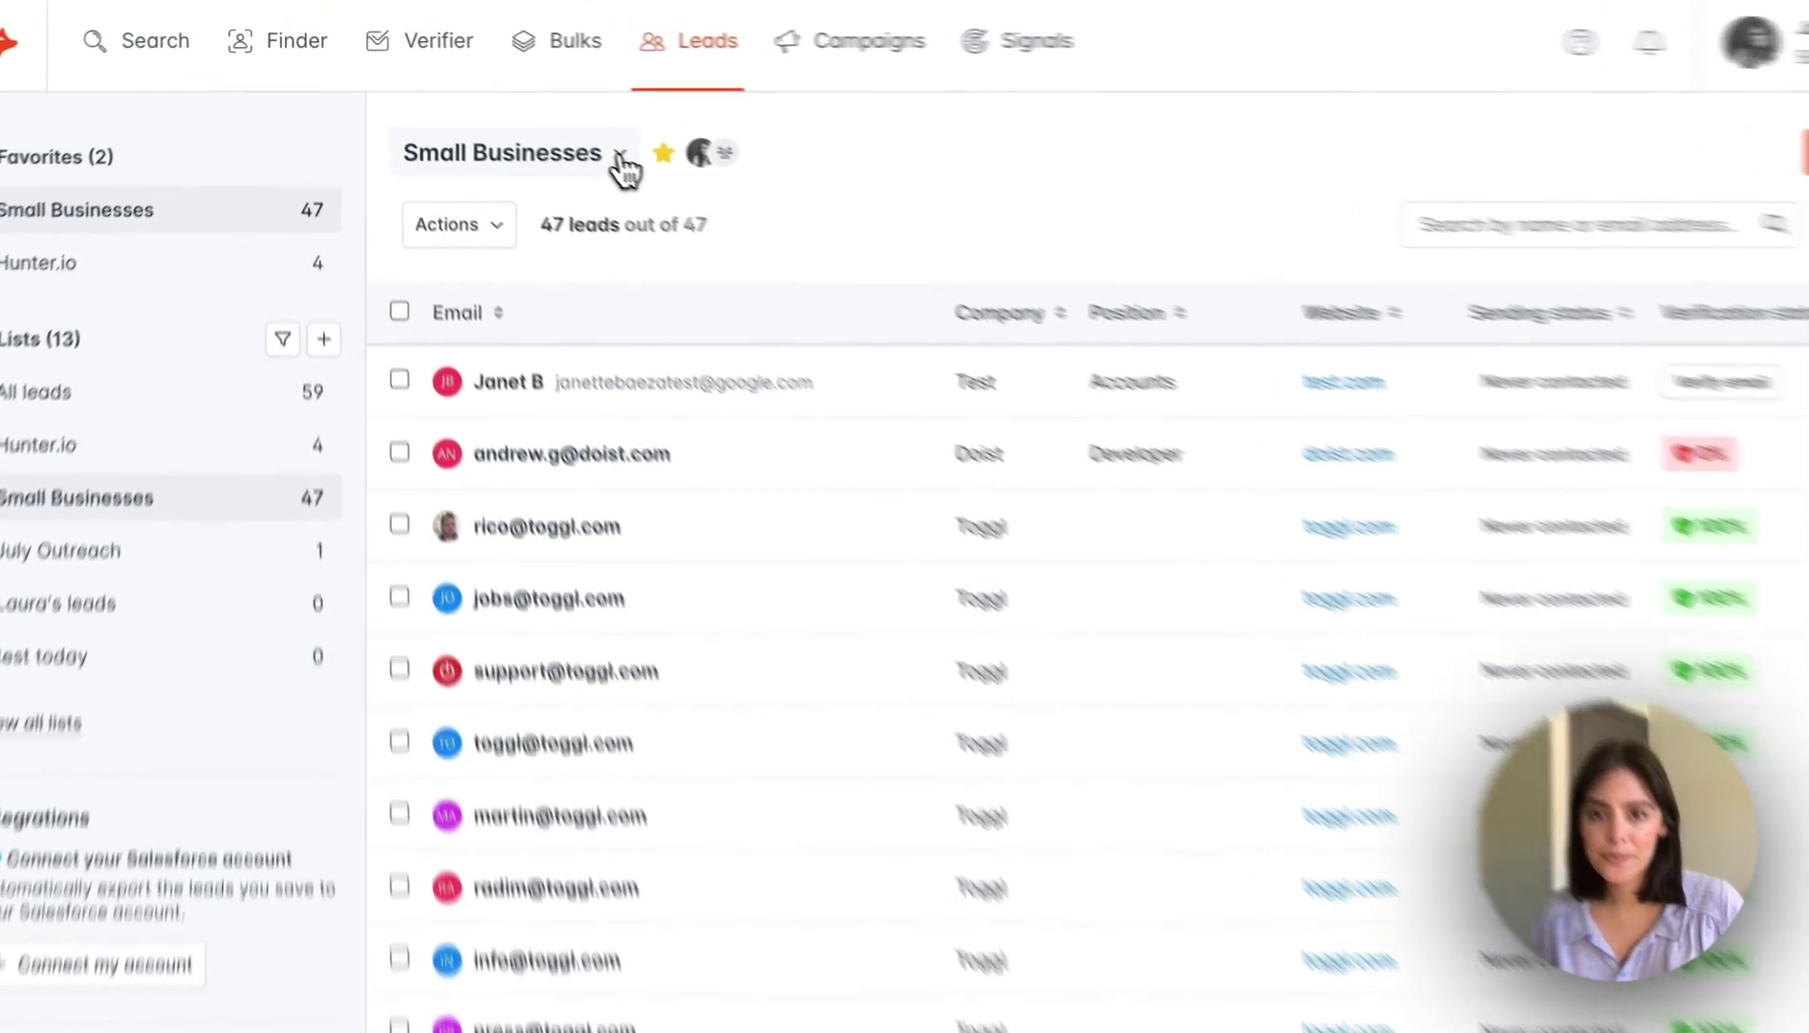
pyautogui.click(621, 161)
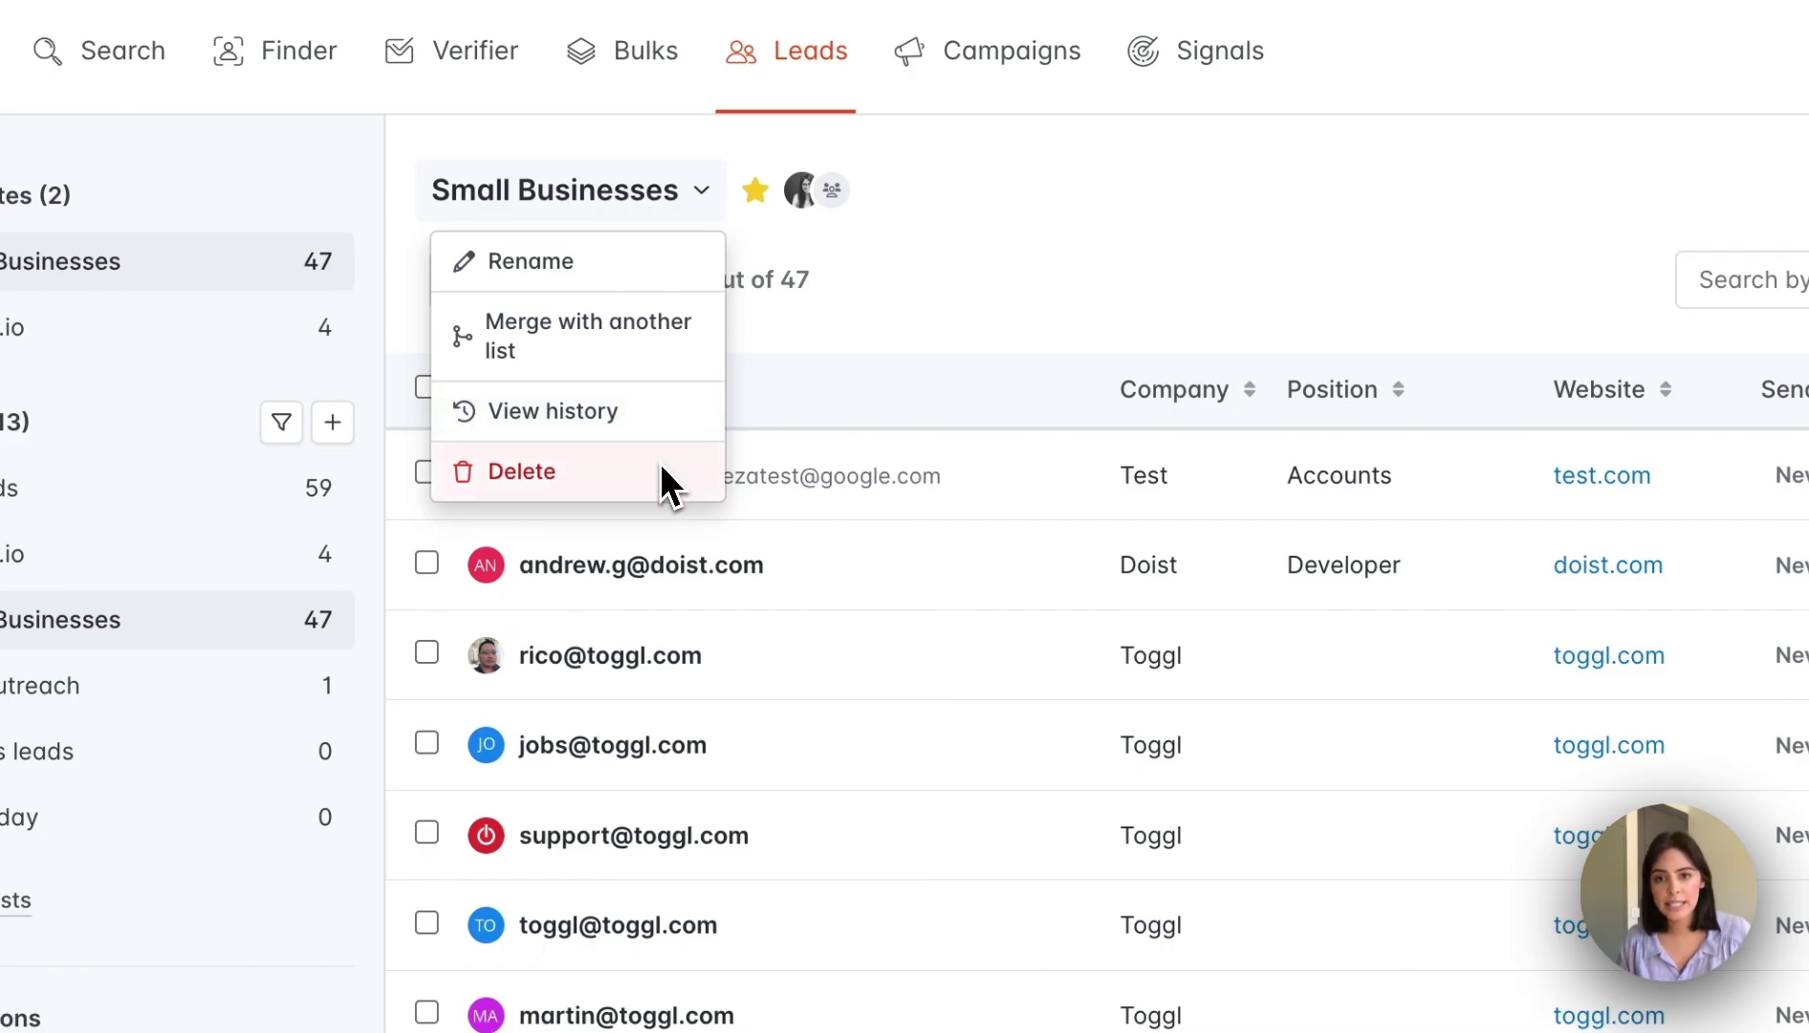
pyautogui.click(762, 263)
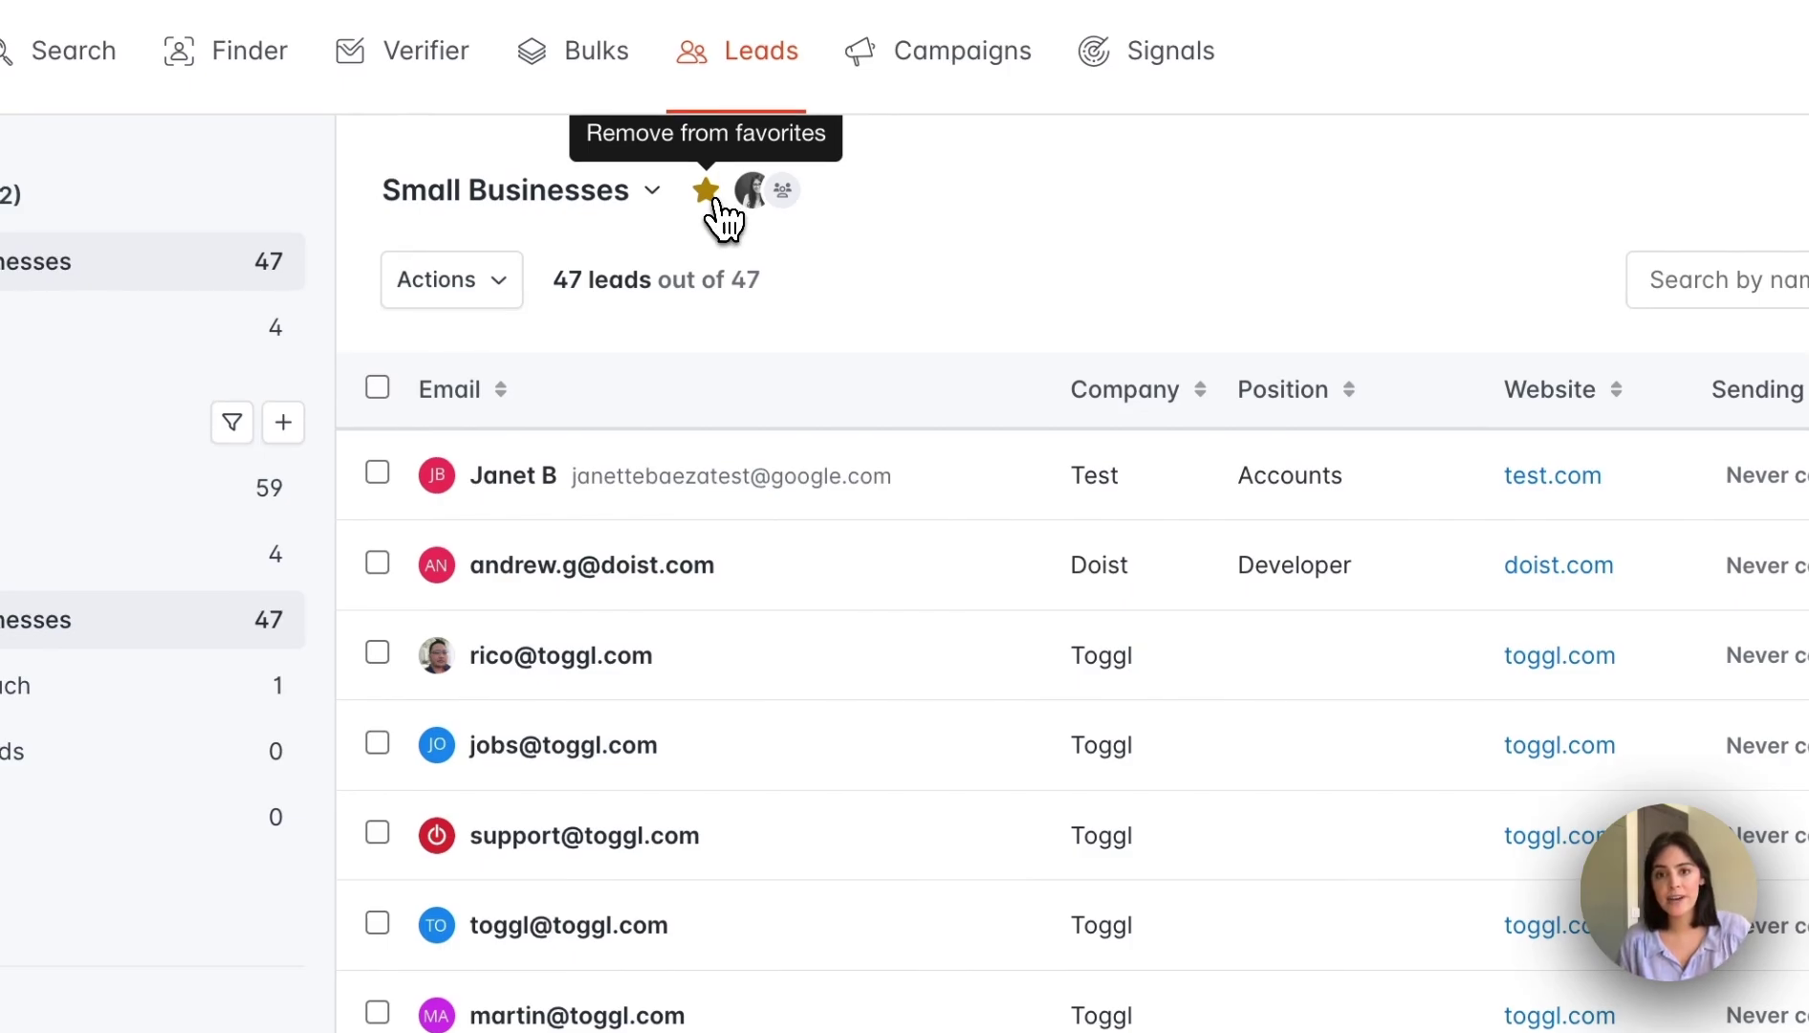
pyautogui.click(708, 191)
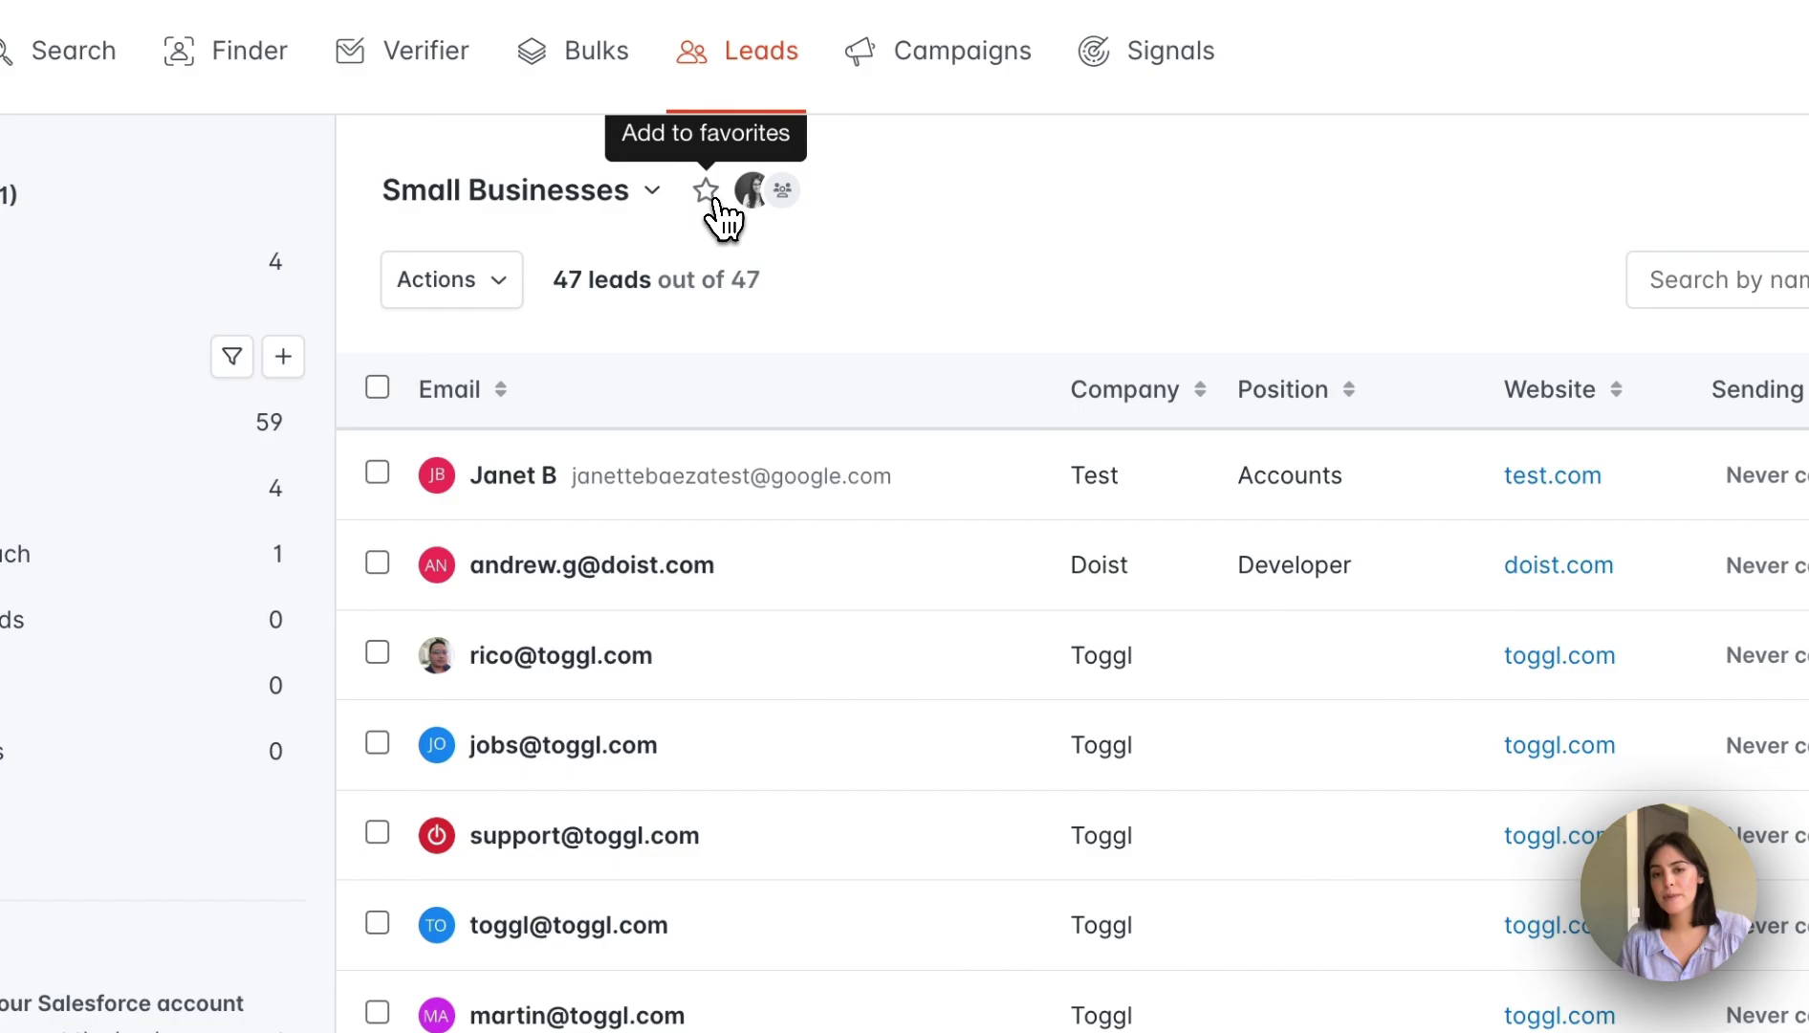
pyautogui.click(709, 195)
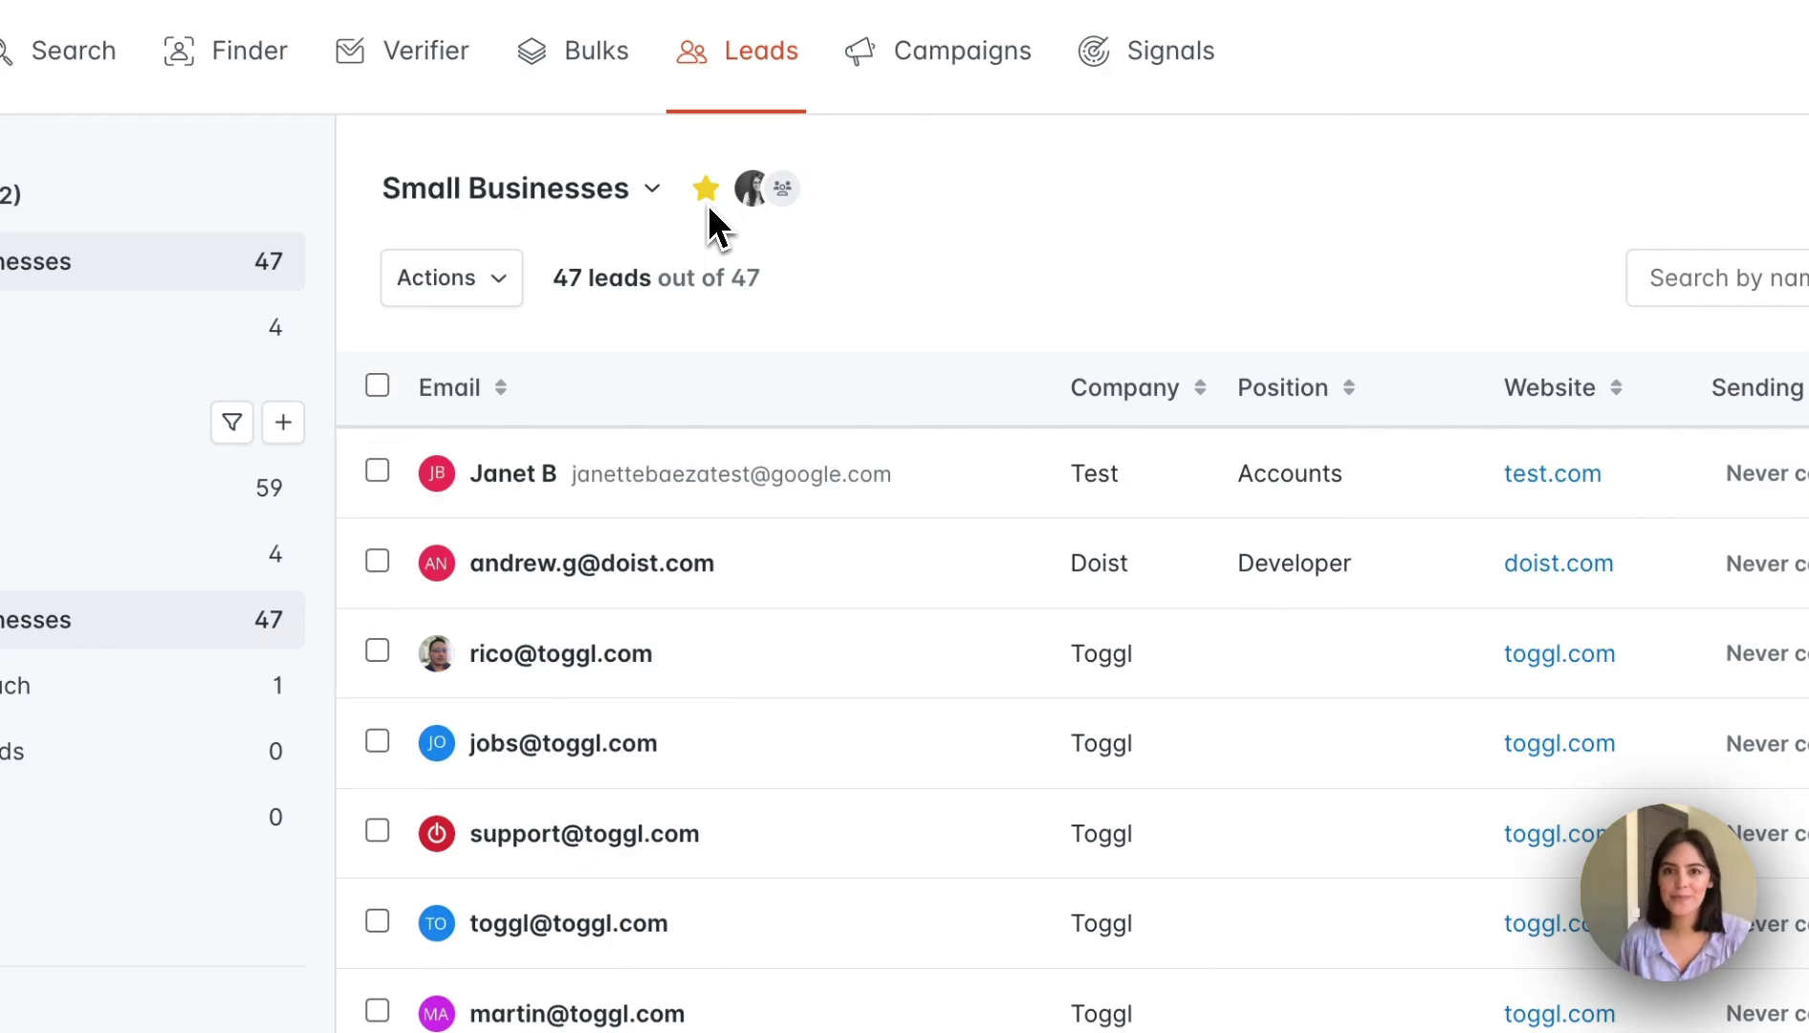
pyautogui.moveTo(753, 210)
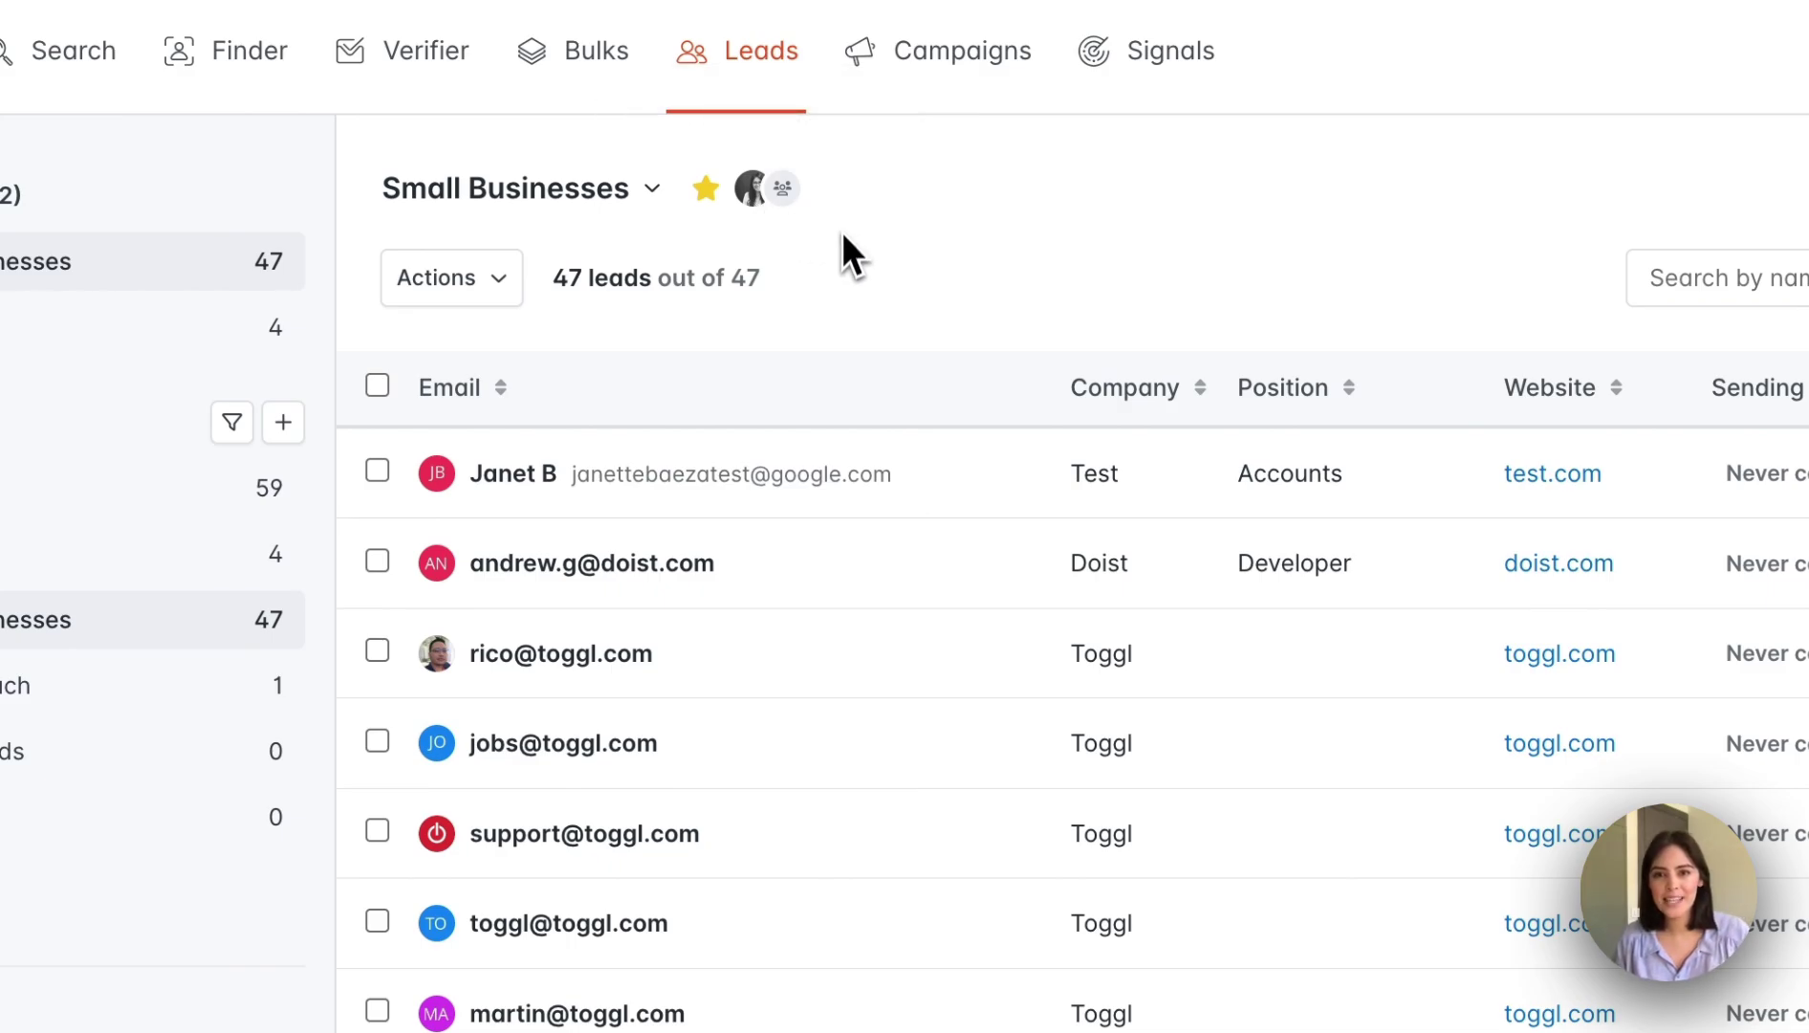
pyautogui.click(499, 282)
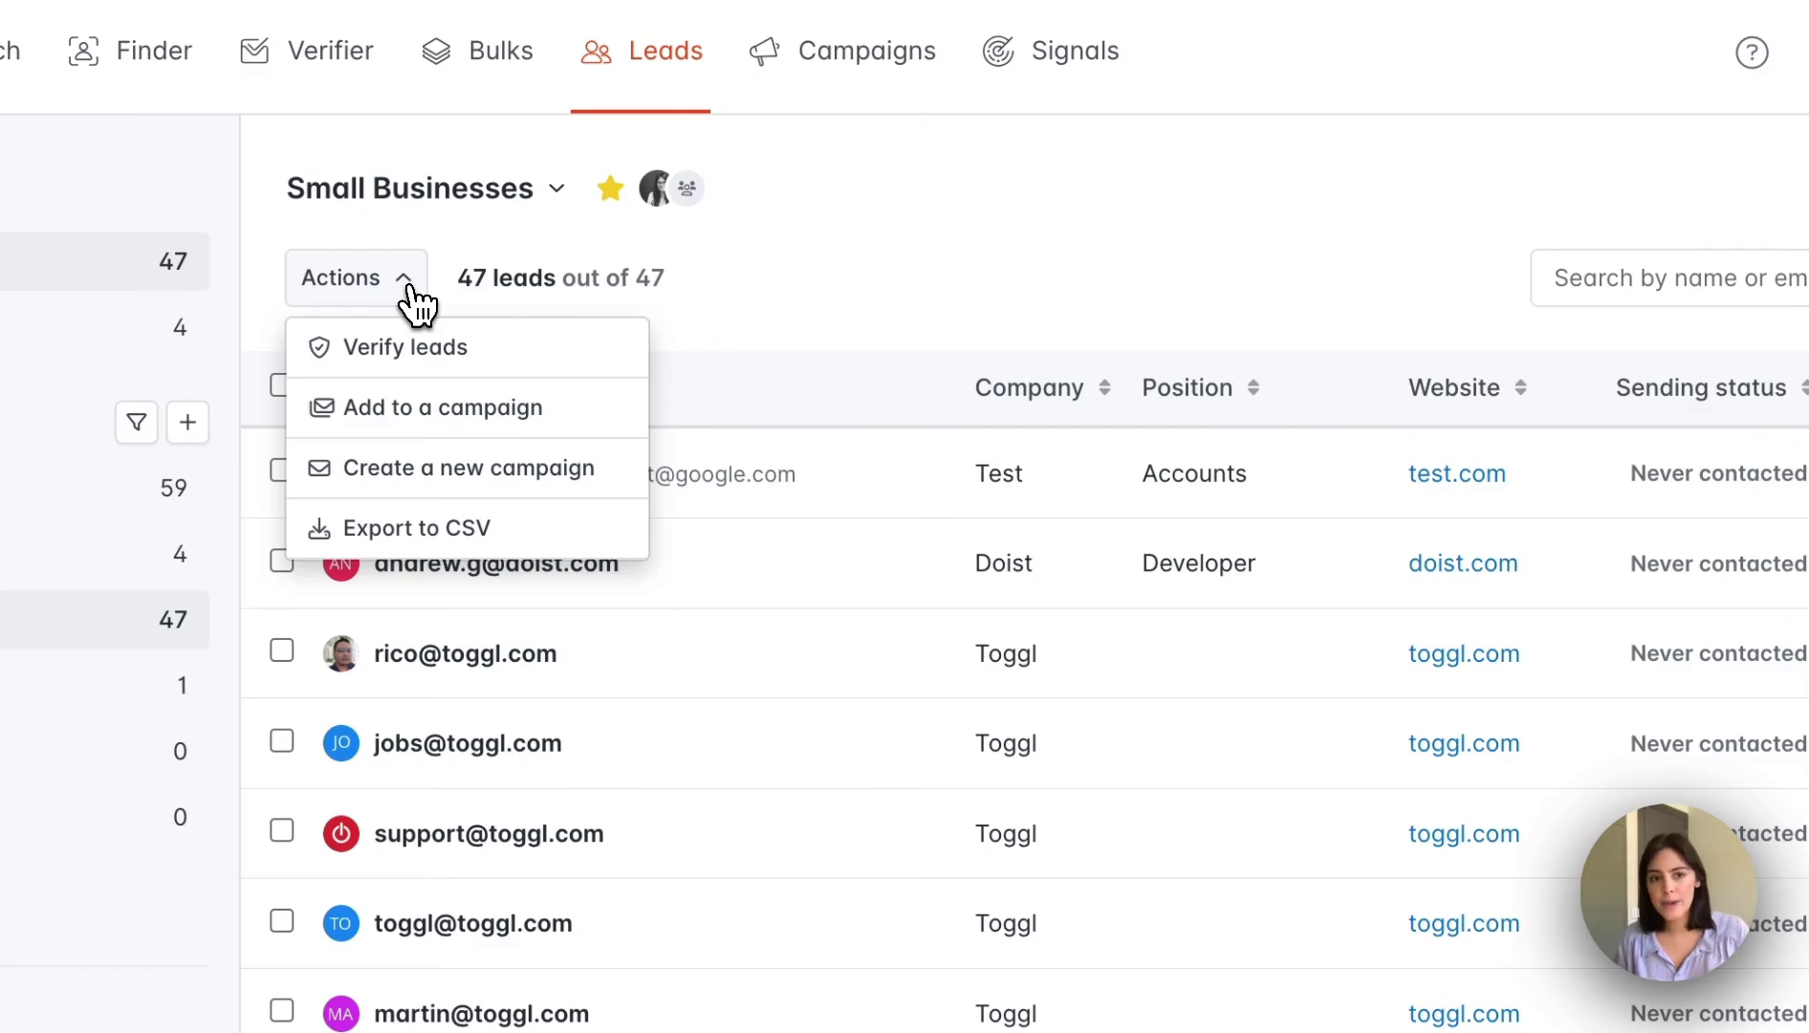
pyautogui.click(745, 268)
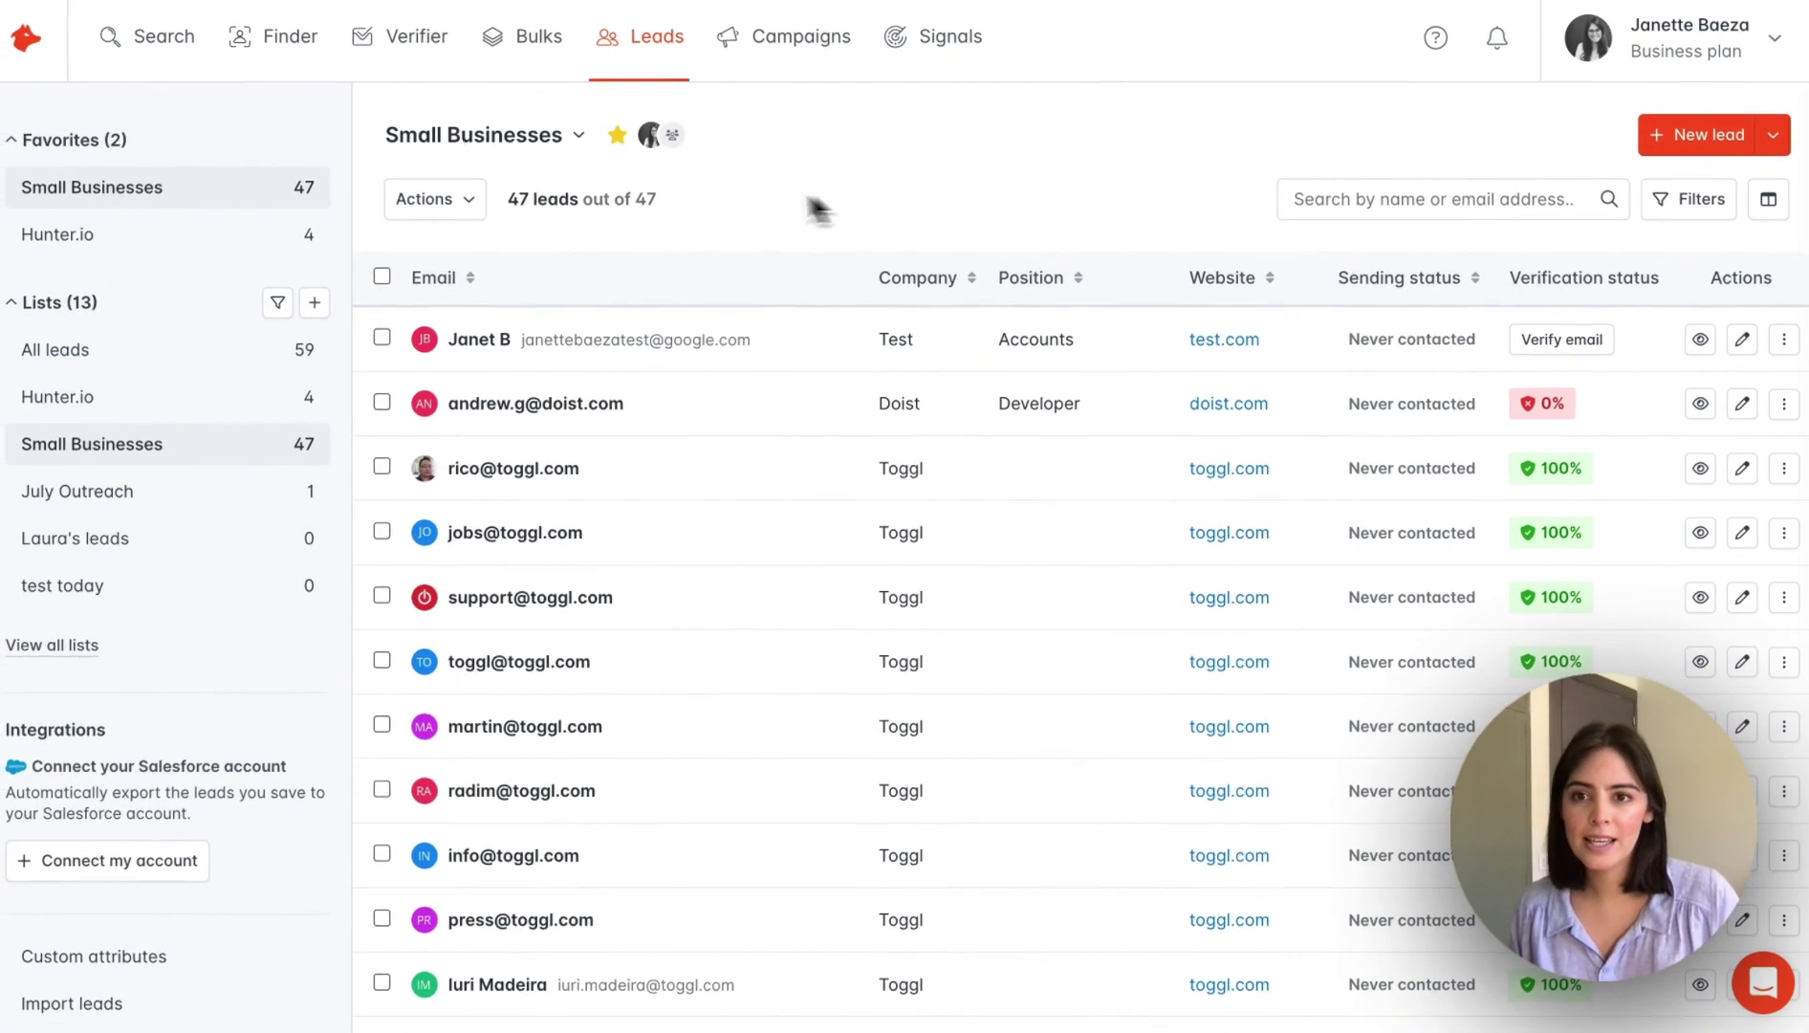
# Show all 13 leads lists and glance at the team-member filter without applying it
pyautogui.click(75, 656)
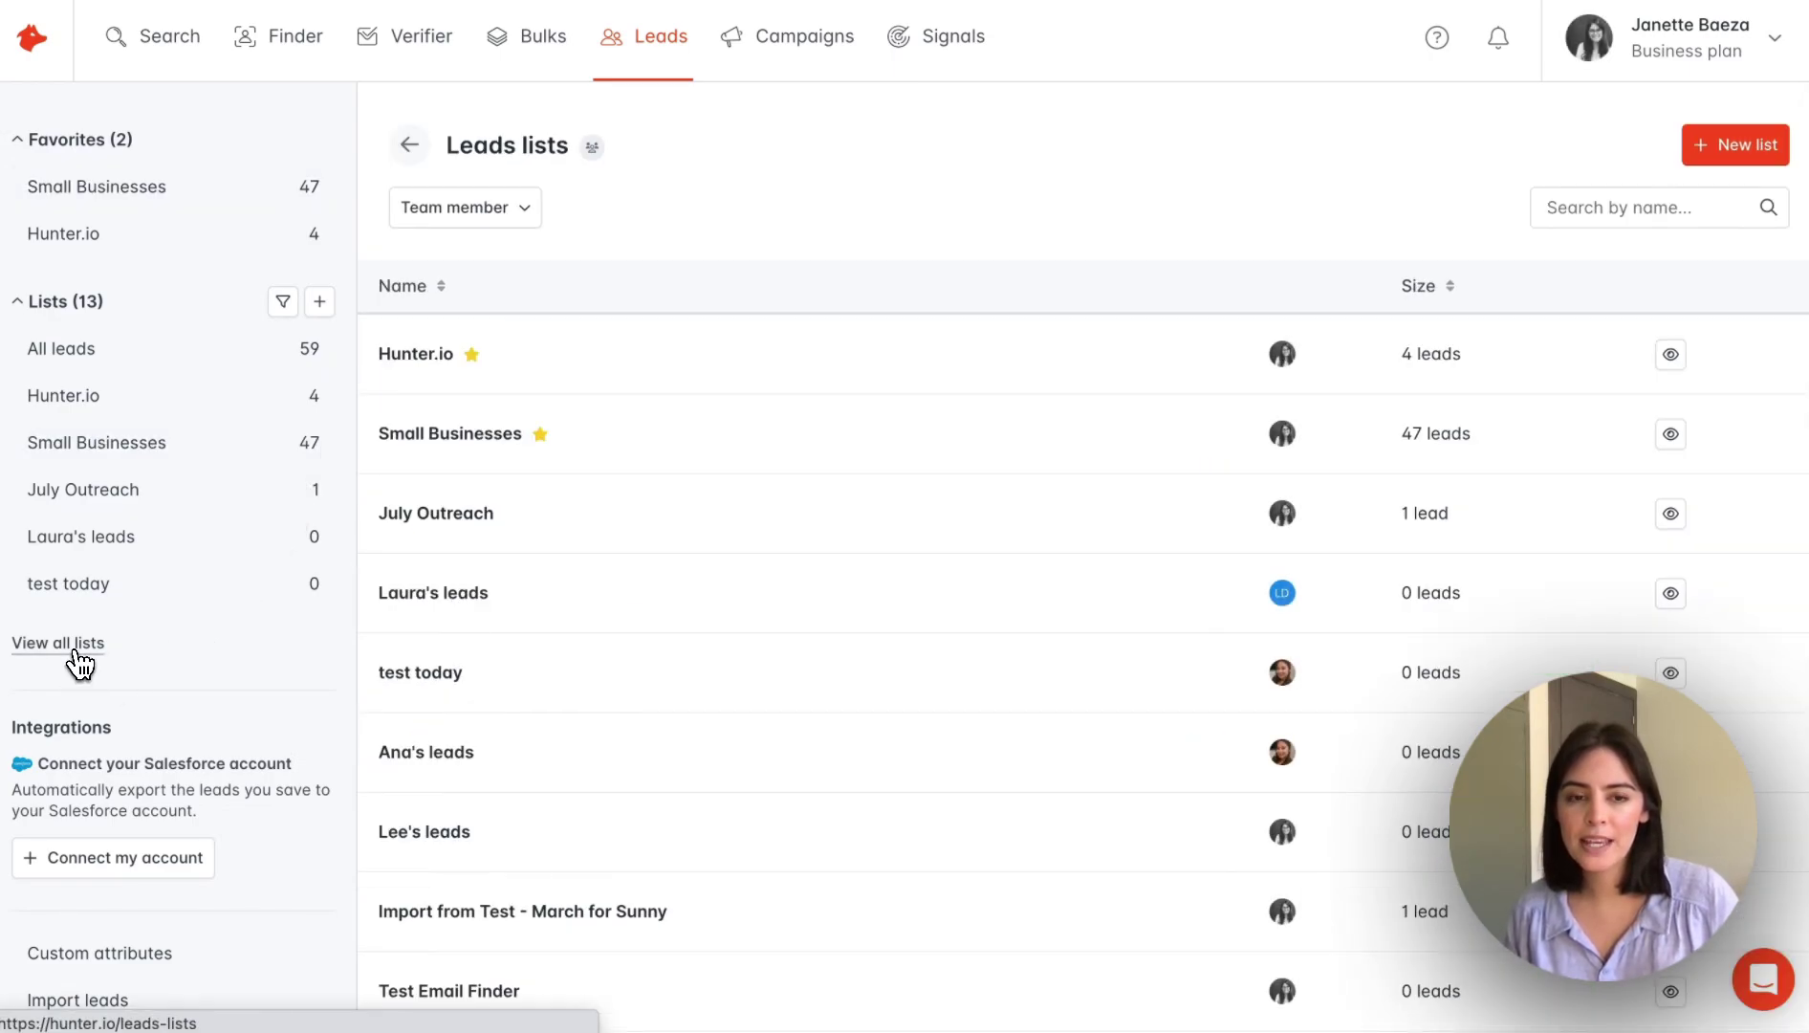
pyautogui.click(537, 217)
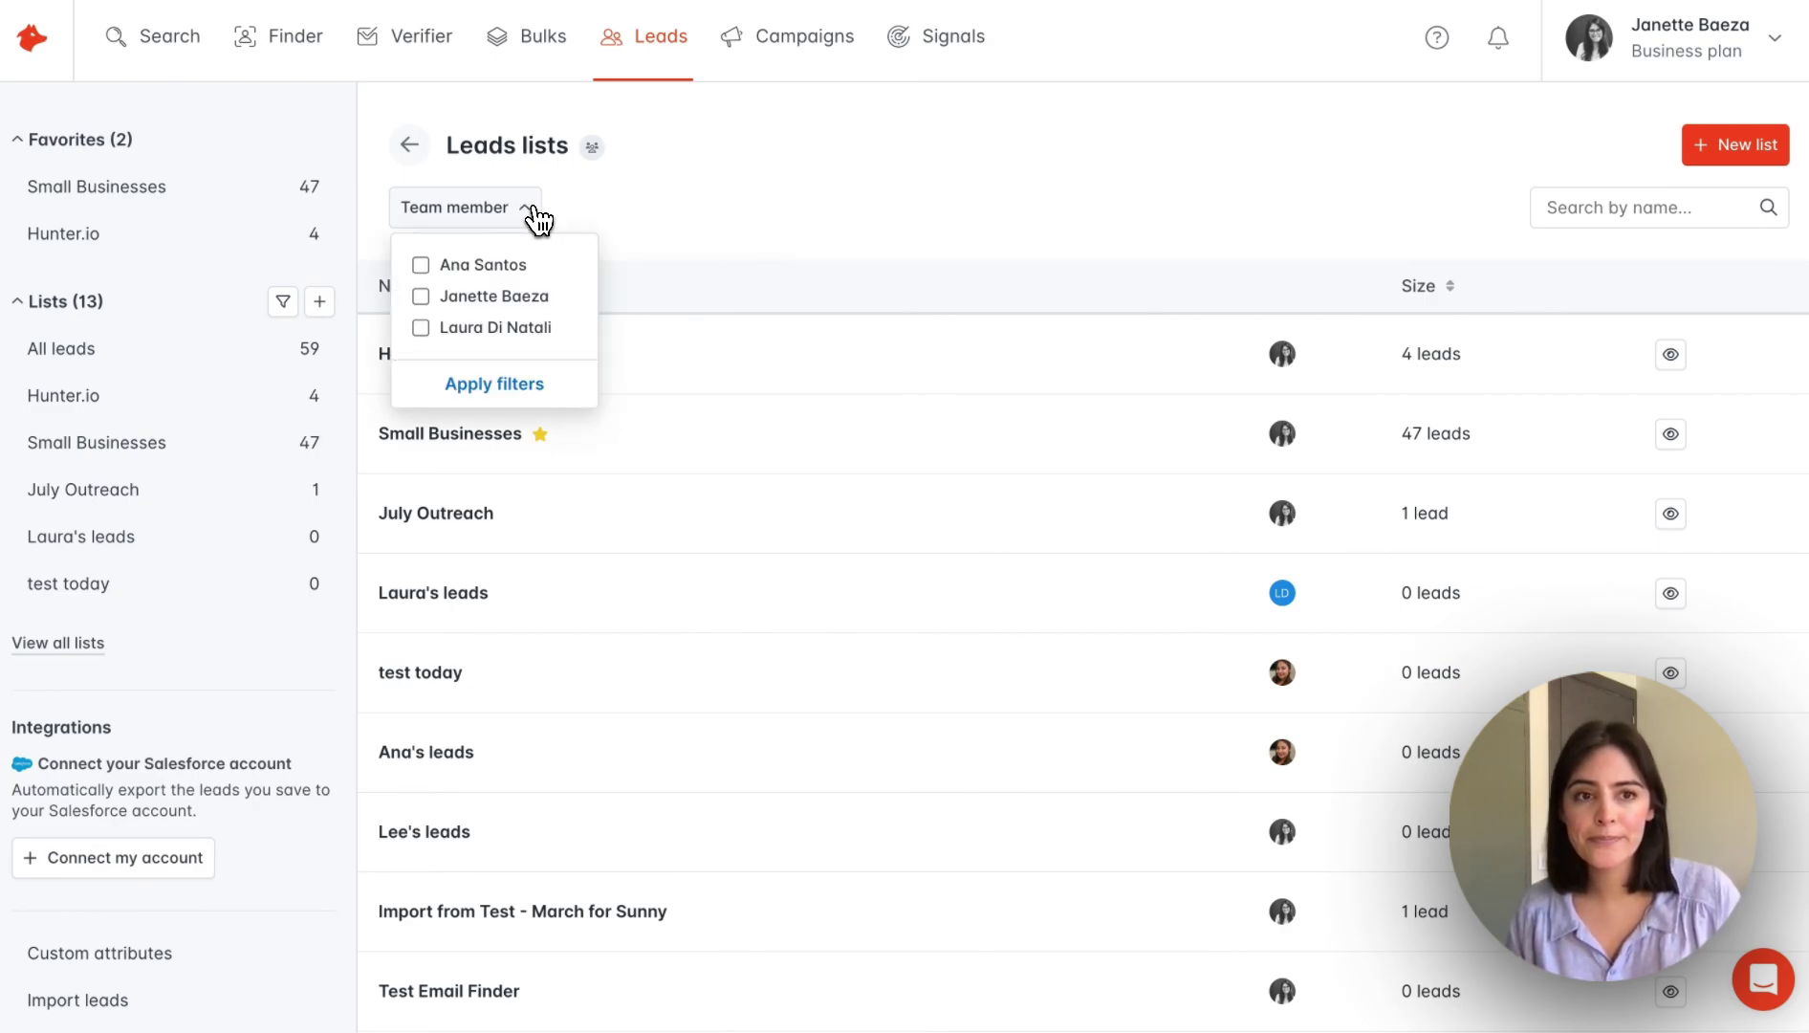
pyautogui.click(638, 216)
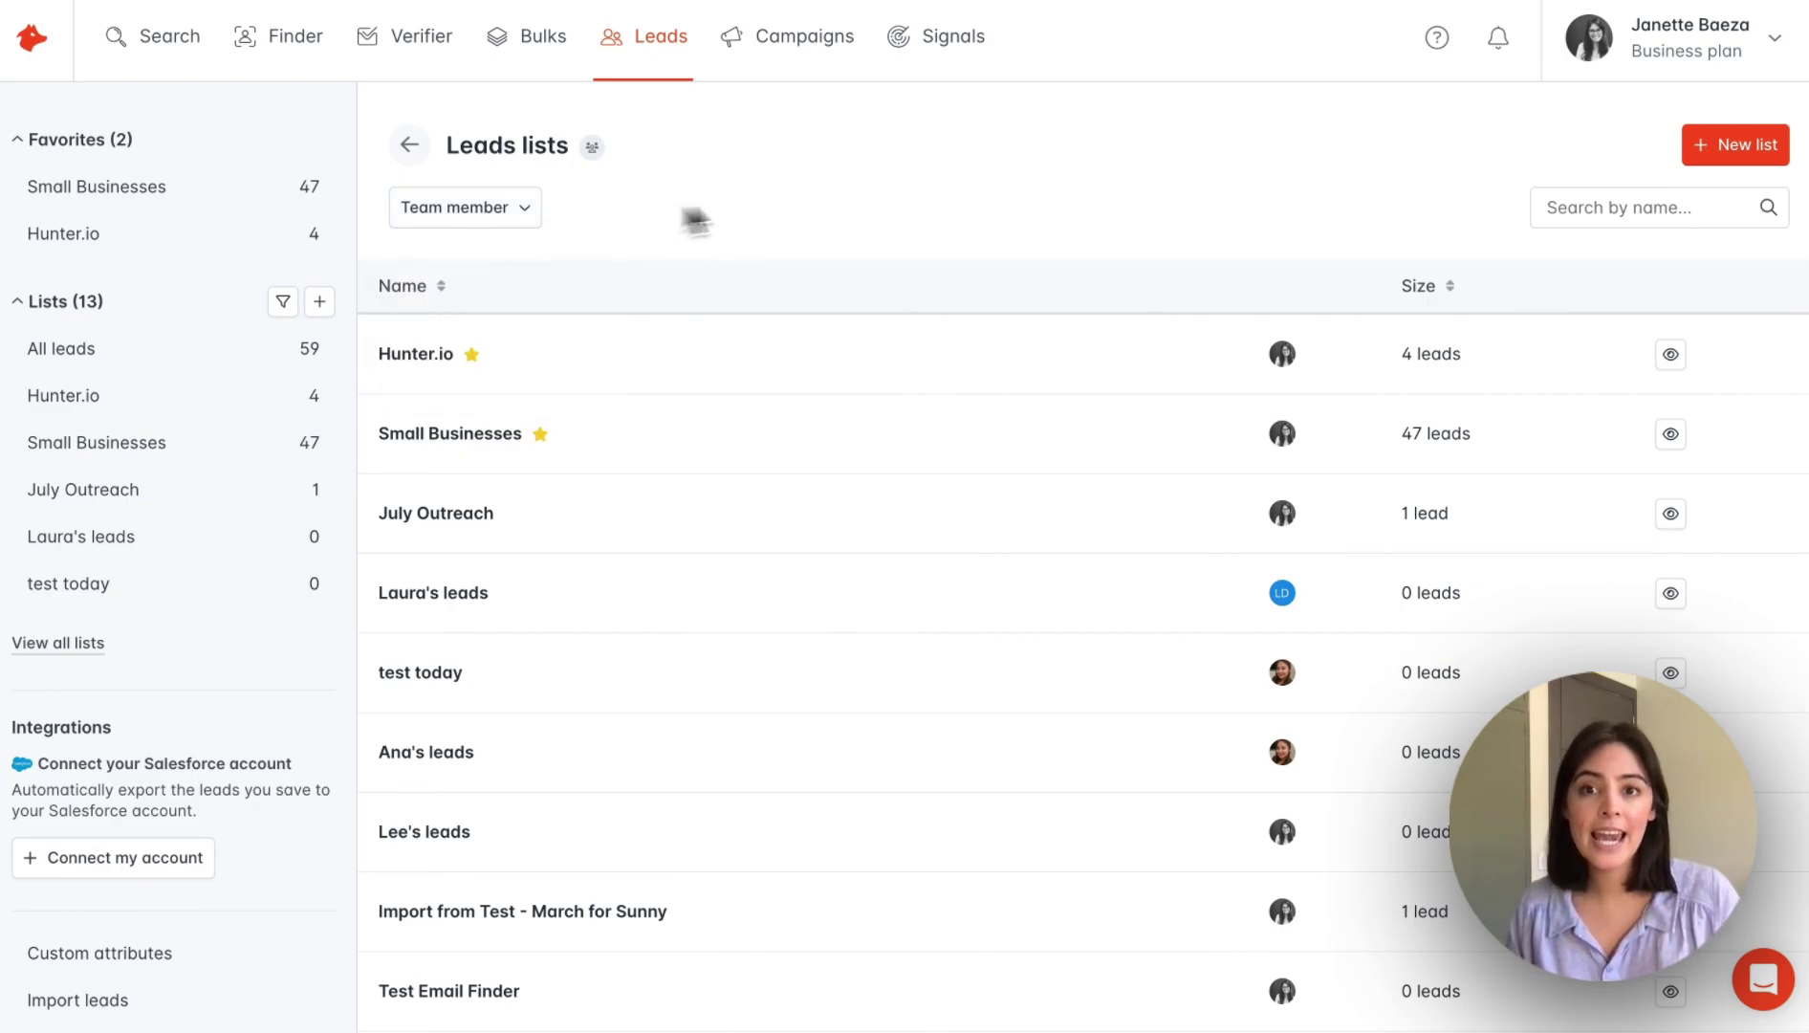
# Open the New list page, leaving the name empty, and dismiss the quick create-list dialog
pyautogui.click(1729, 148)
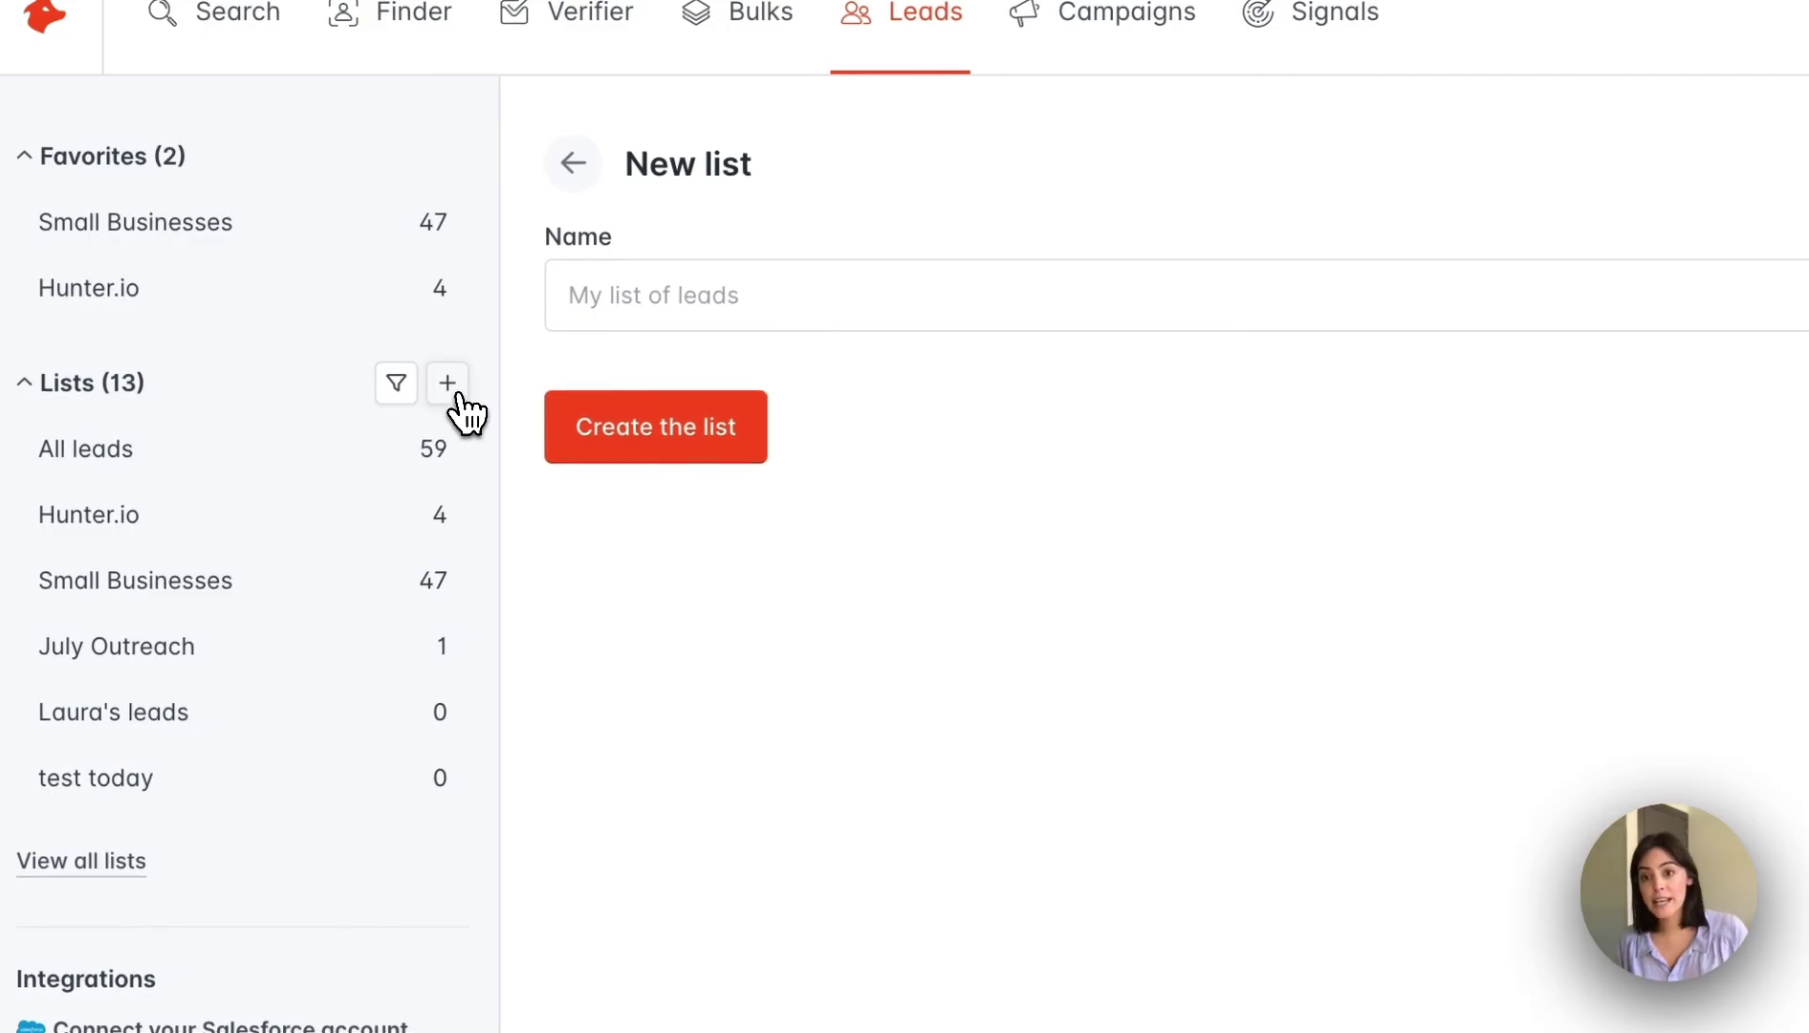
pyautogui.click(448, 384)
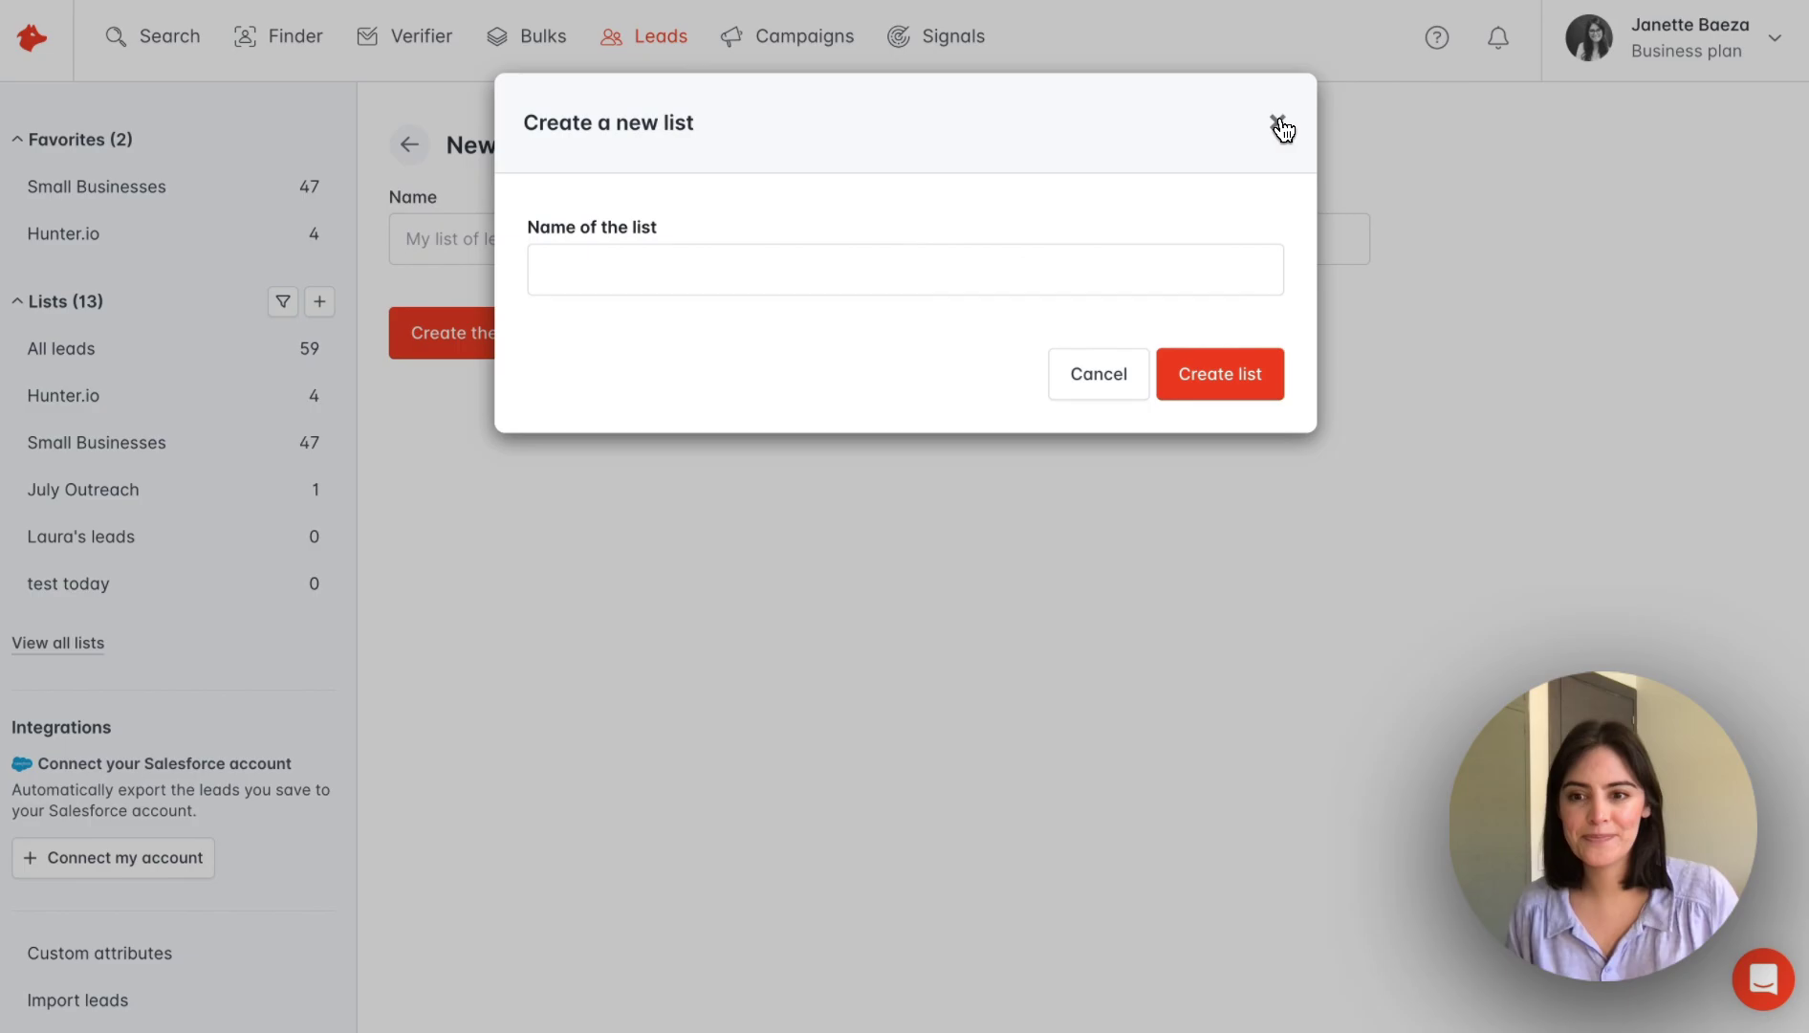
pyautogui.click(1280, 124)
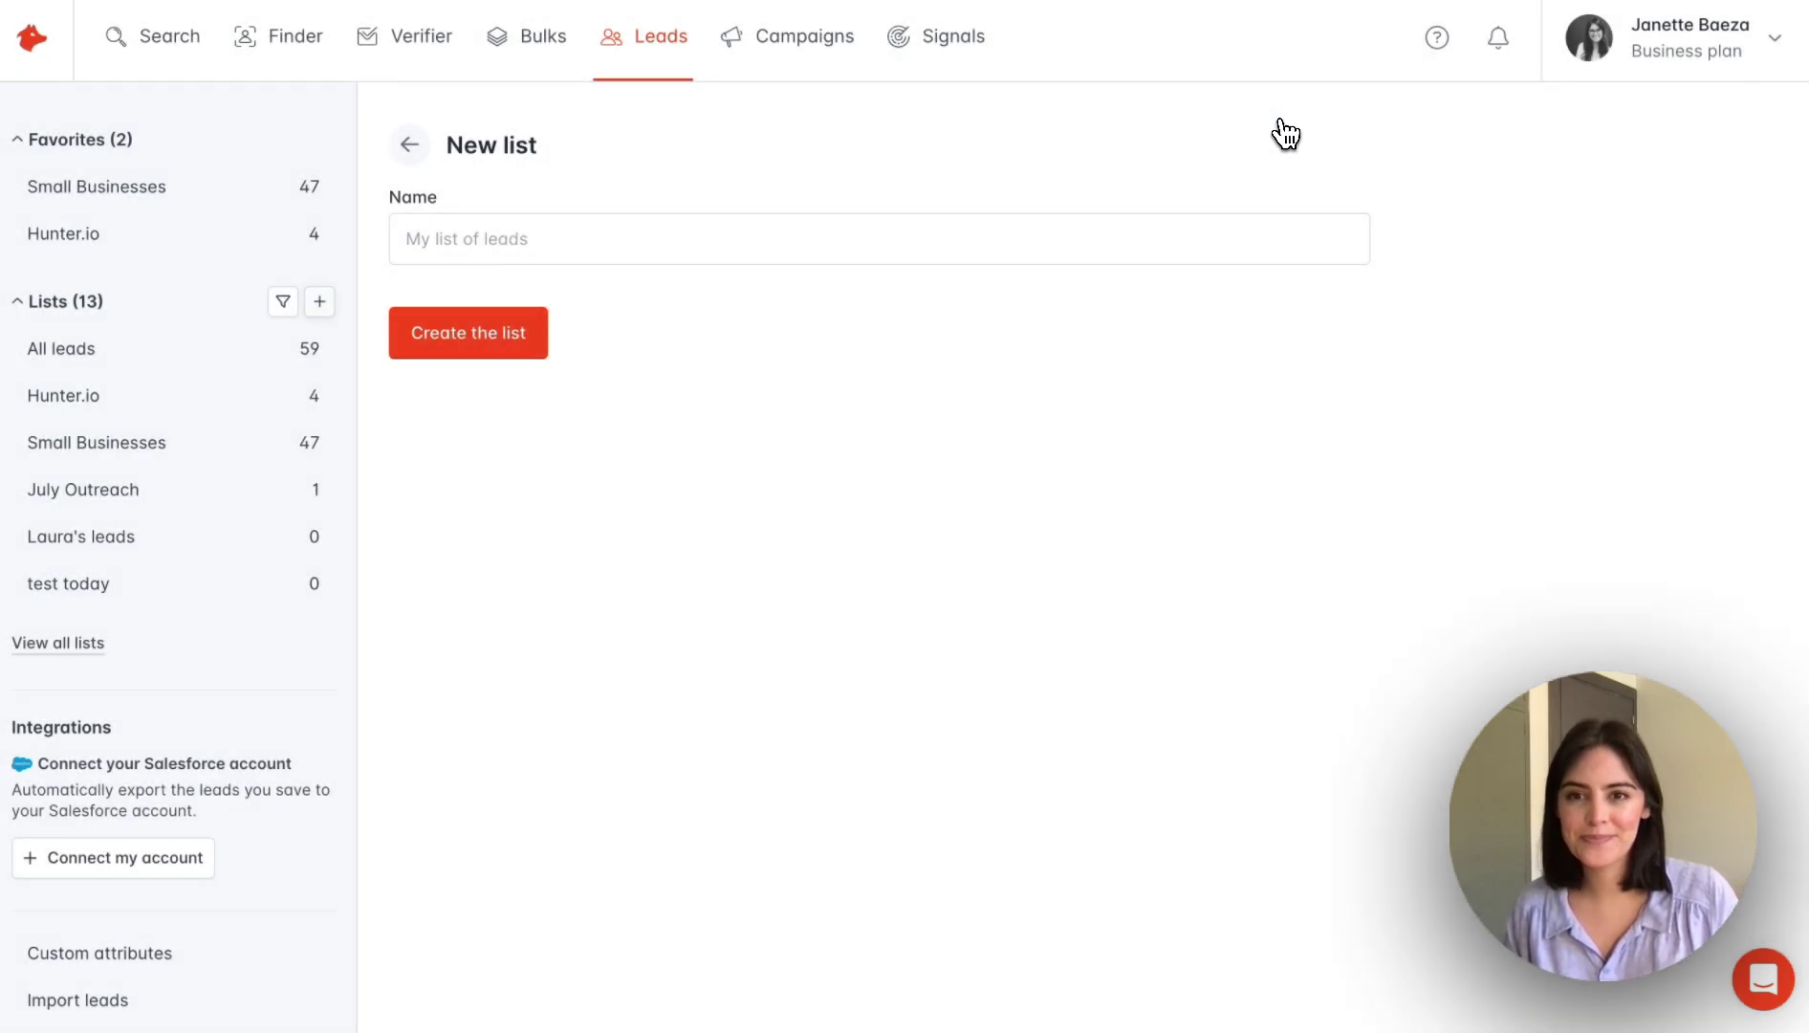
# Leave the new-list form and return to the All leads table showing 59 leads
pyautogui.click(654, 43)
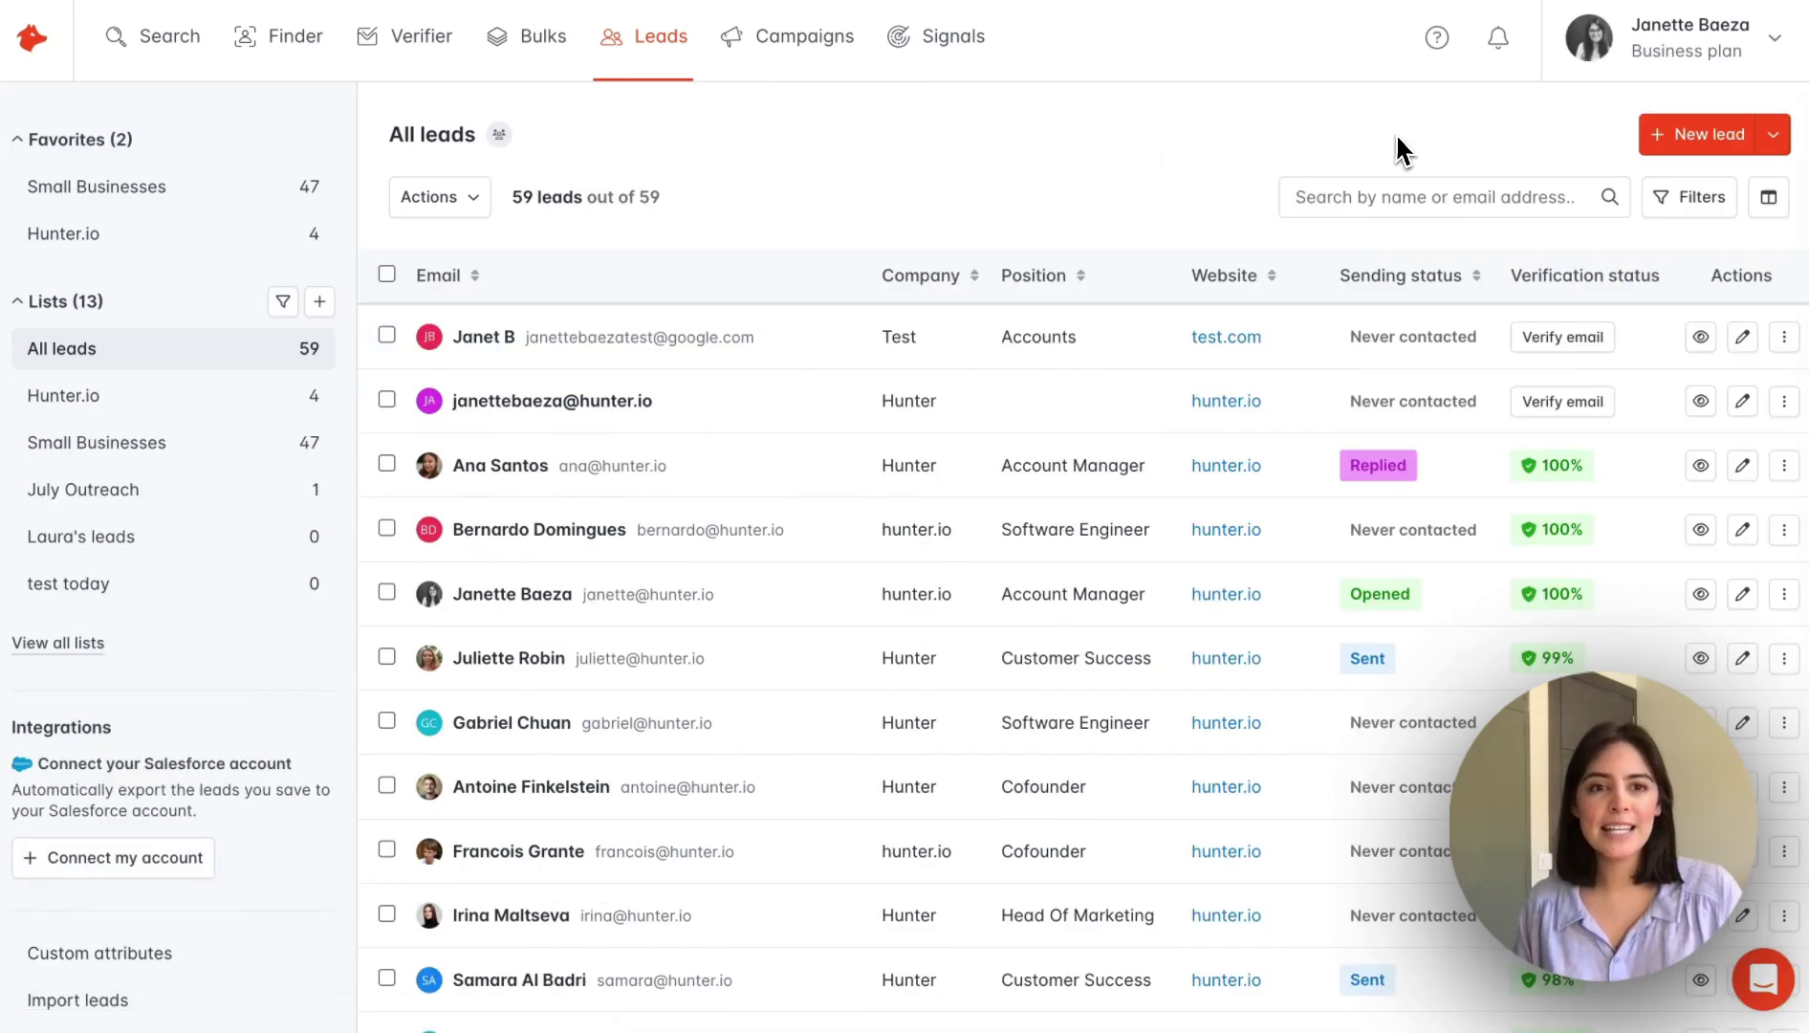